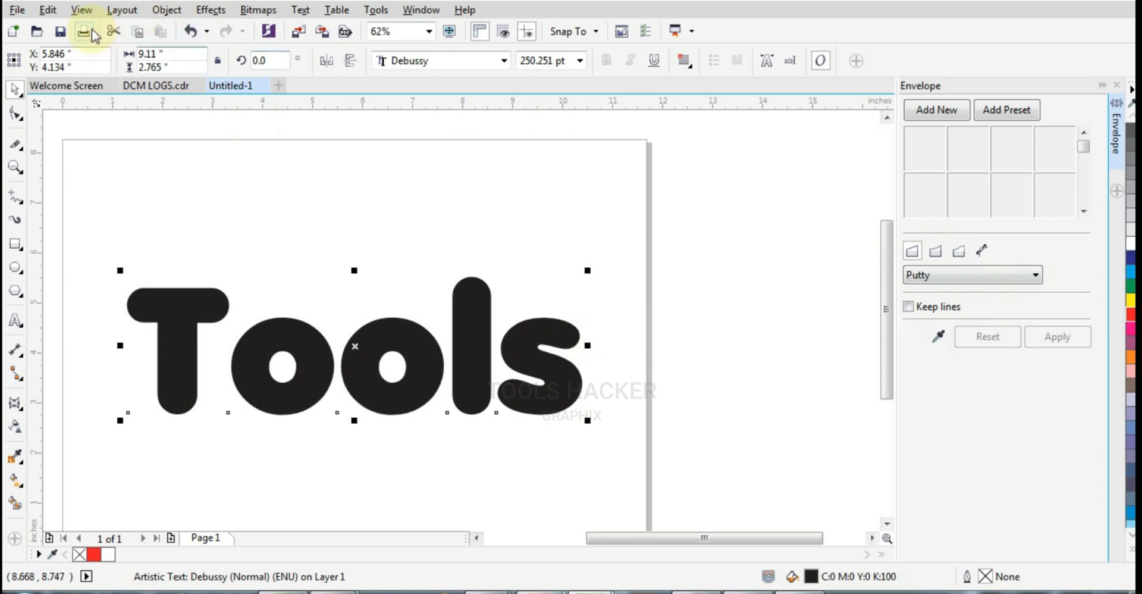
Step: Add a straight-line envelope to the Tools text and flare its bottom corners outward symmetrically until the text is about 11.25 inches wide
{"action": "left_click", "coordinate": [933, 253]}
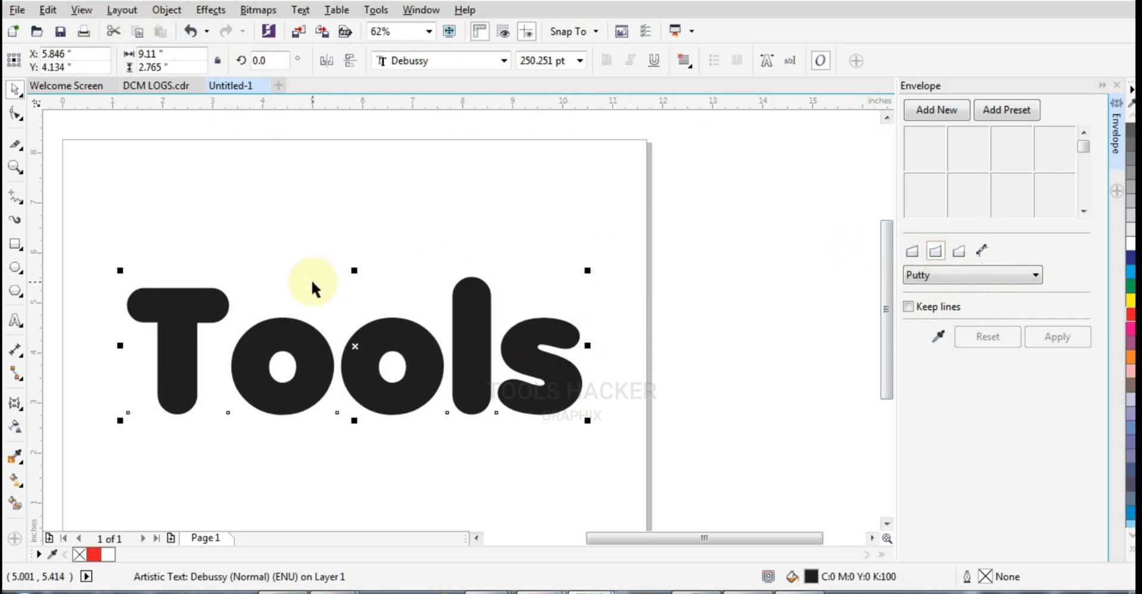
{"action": "left_click", "coordinate": [937, 112]}
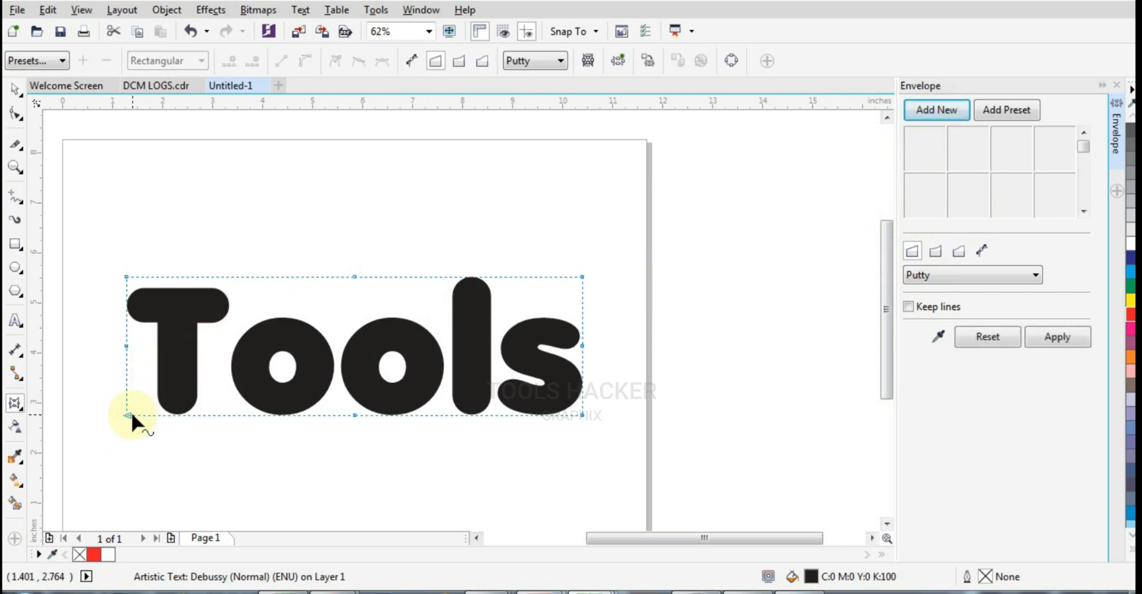
{"action": "left_click_drag", "start_coordinate": [131, 415], "coordinate": [71, 415]}
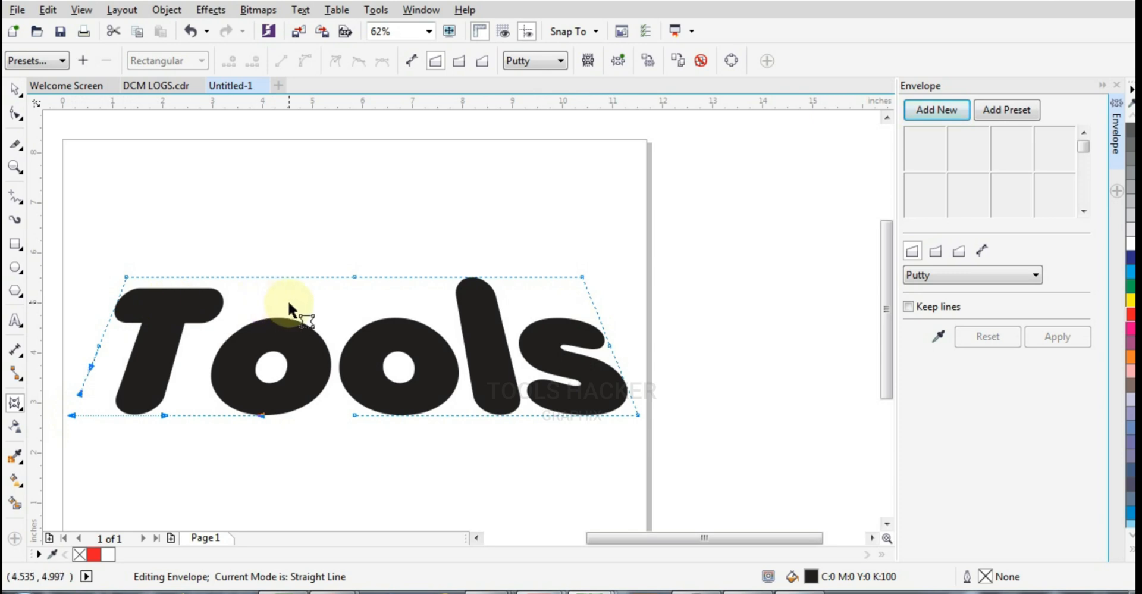
{"action": "left_click_drag", "start_coordinate": [636, 412], "coordinate": [667, 414]}
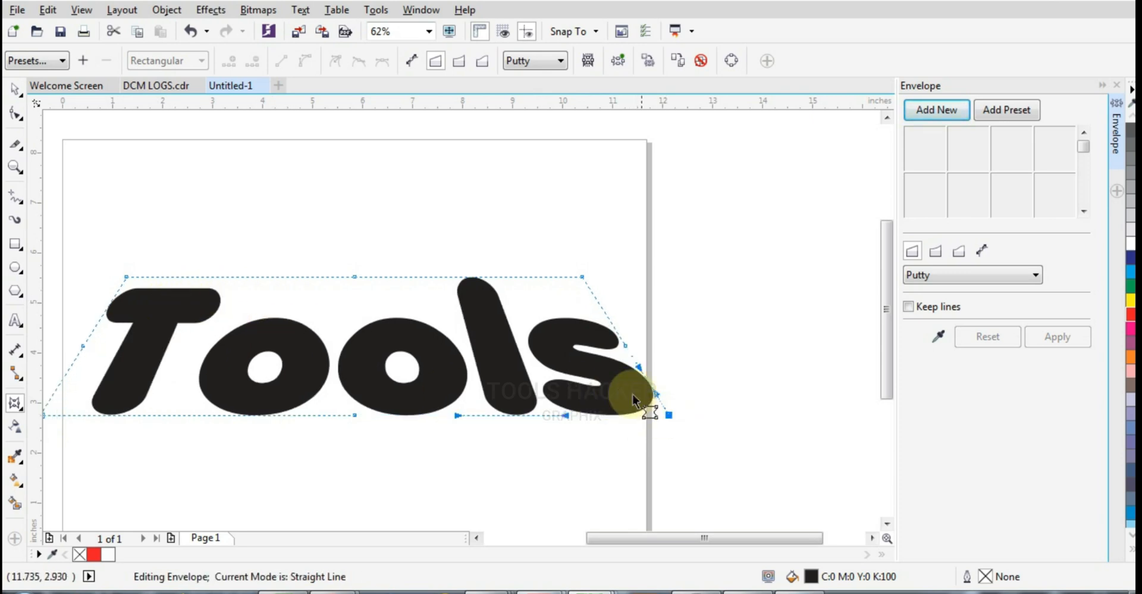
Step: Scale the enveloped Tools text down about its centre to about 9.685 by 2.381 inches
{"action": "left_click", "coordinate": [15, 89]}
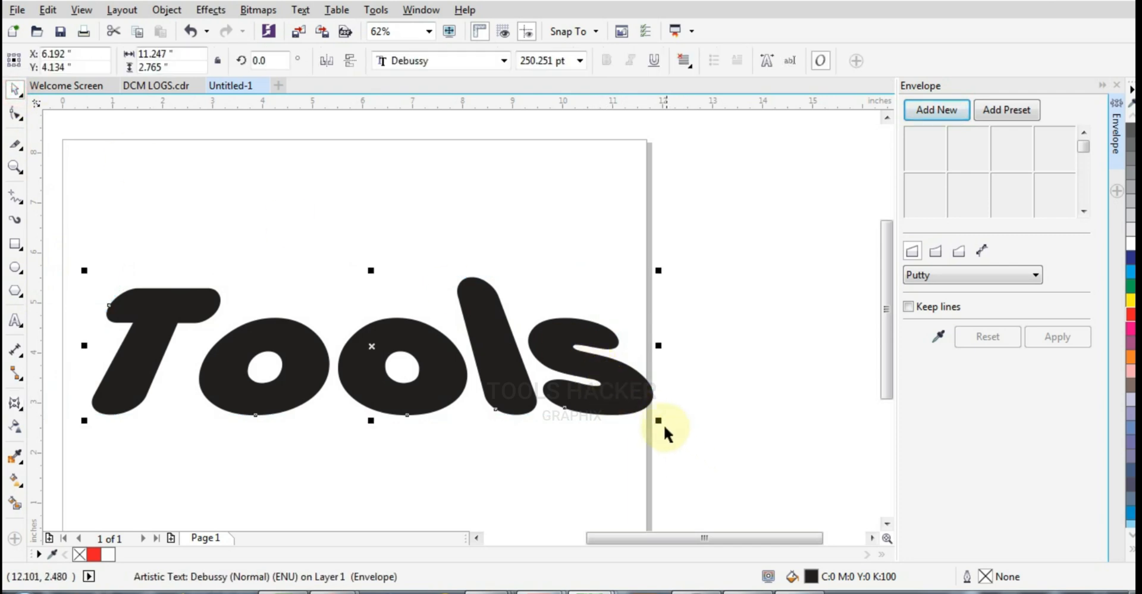
{"action": "left_click_drag", "start_coordinate": [659, 420], "coordinate": [619, 418]}
{"action": "key", "text": "c"}
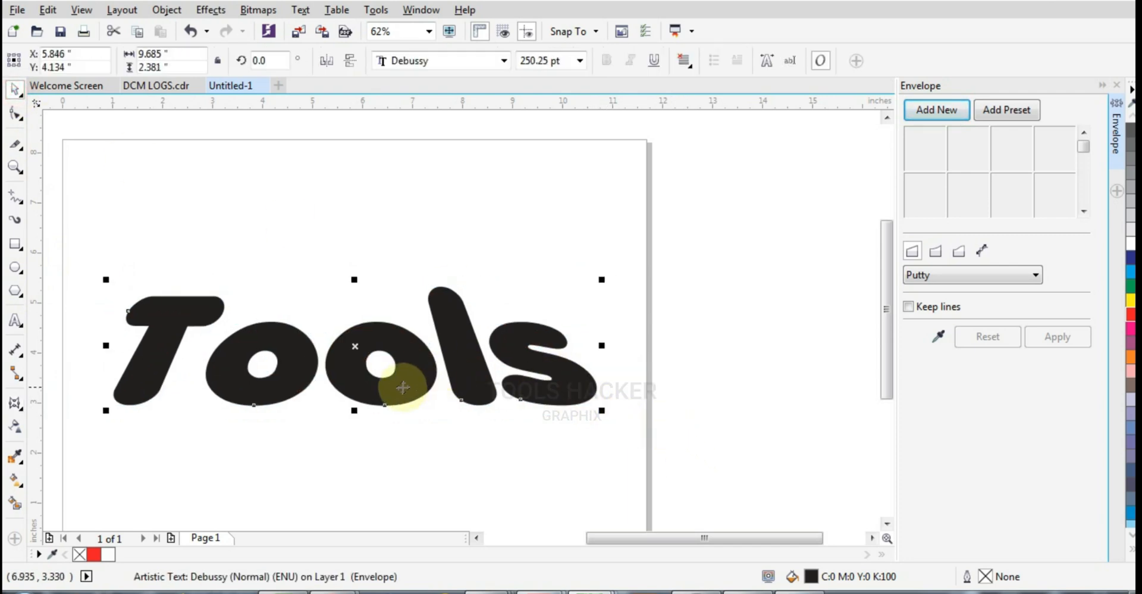
{"action": "scroll", "coordinate": [403, 387], "scroll_direction": "up", "scroll_amount": 2}
{"action": "scroll", "coordinate": [357, 393], "scroll_direction": "down", "scroll_amount": 2}
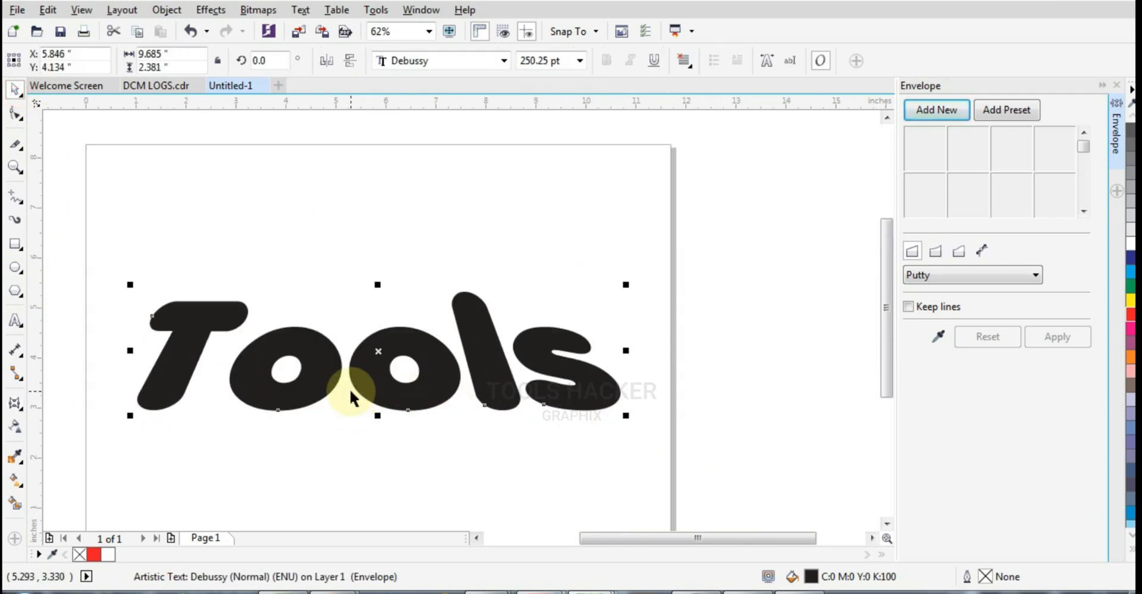
Step: Try to add an inside contour to the black Tools text with the Contour tool
{"action": "left_click", "coordinate": [15, 407]}
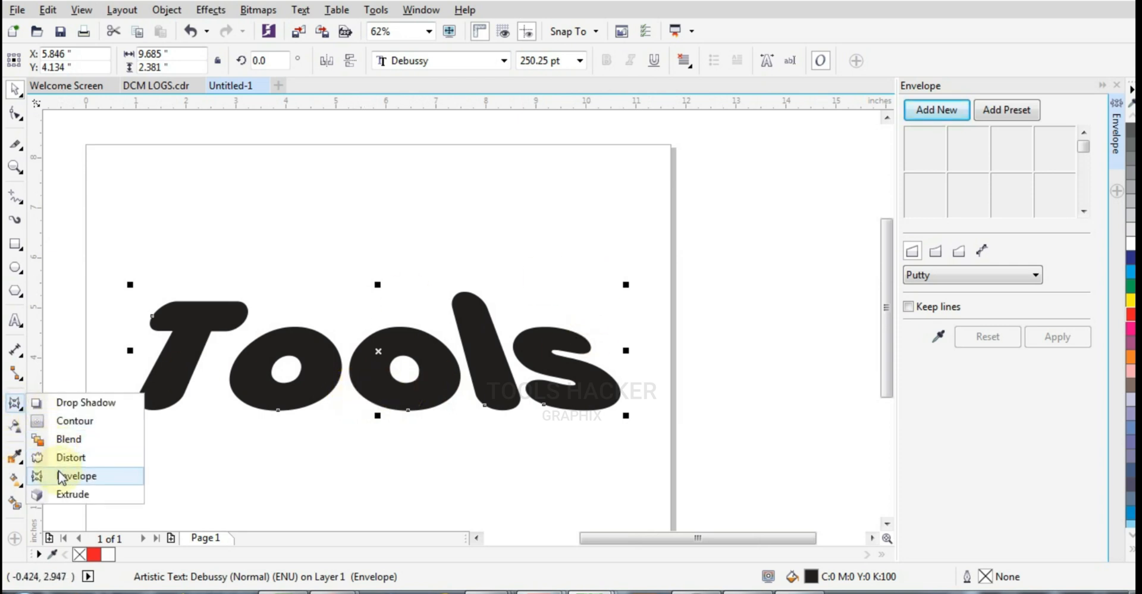
{"action": "left_click", "coordinate": [62, 476]}
{"action": "left_click", "coordinate": [17, 408]}
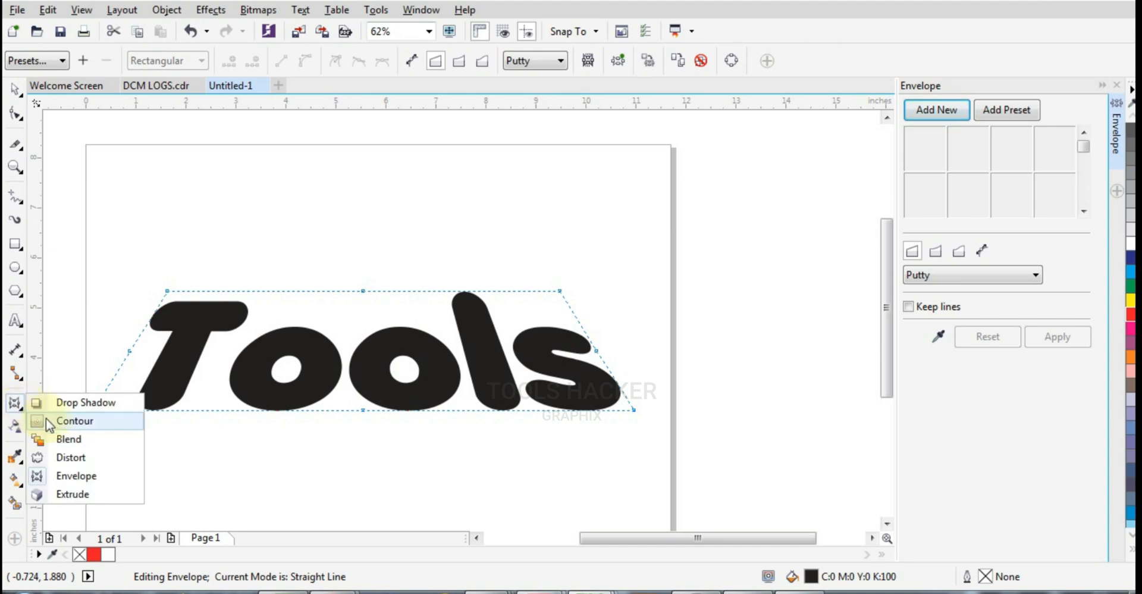
{"action": "left_click", "coordinate": [62, 420]}
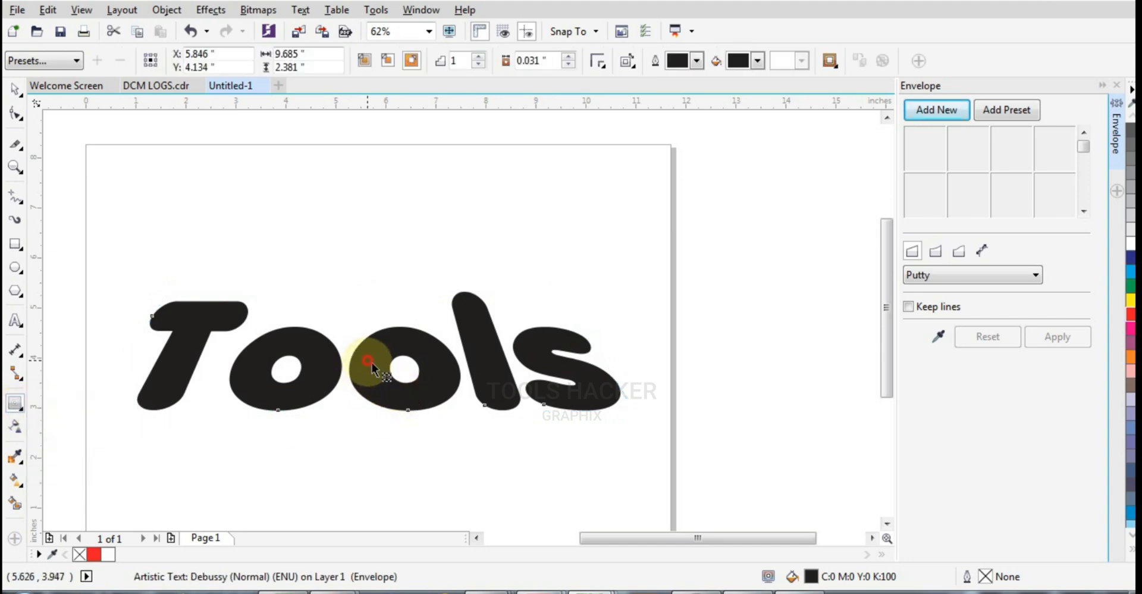
{"action": "left_click_drag", "start_coordinate": [370, 363], "coordinate": [368, 402]}
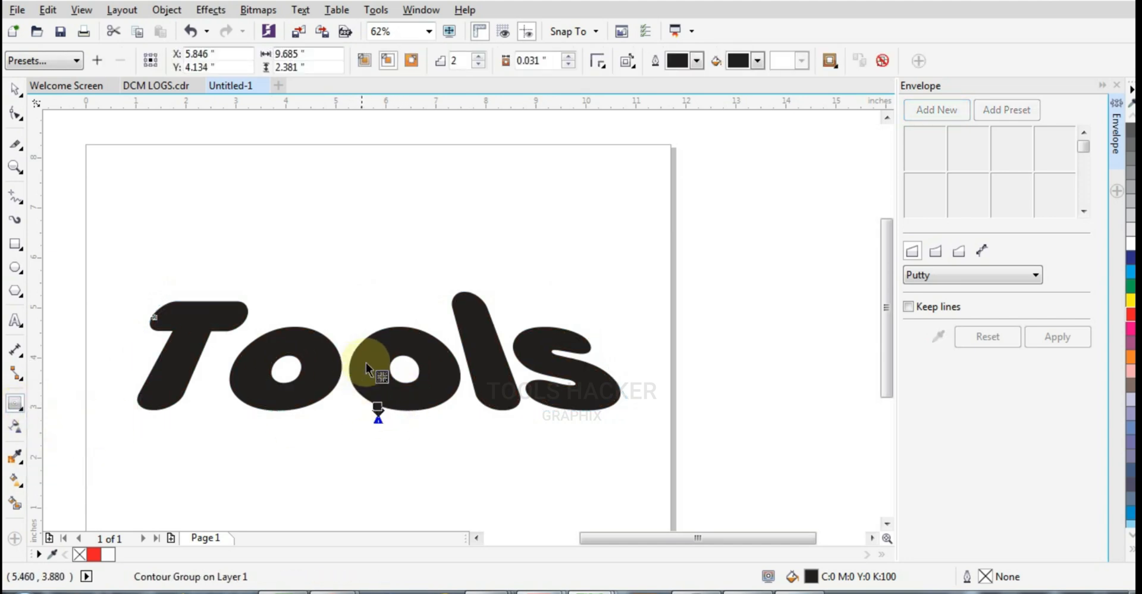
Step: Fill the Tools text with red and give it a one-step black outside contour with an offset of about 0.263 inch
{"action": "left_click", "coordinate": [1131, 315]}
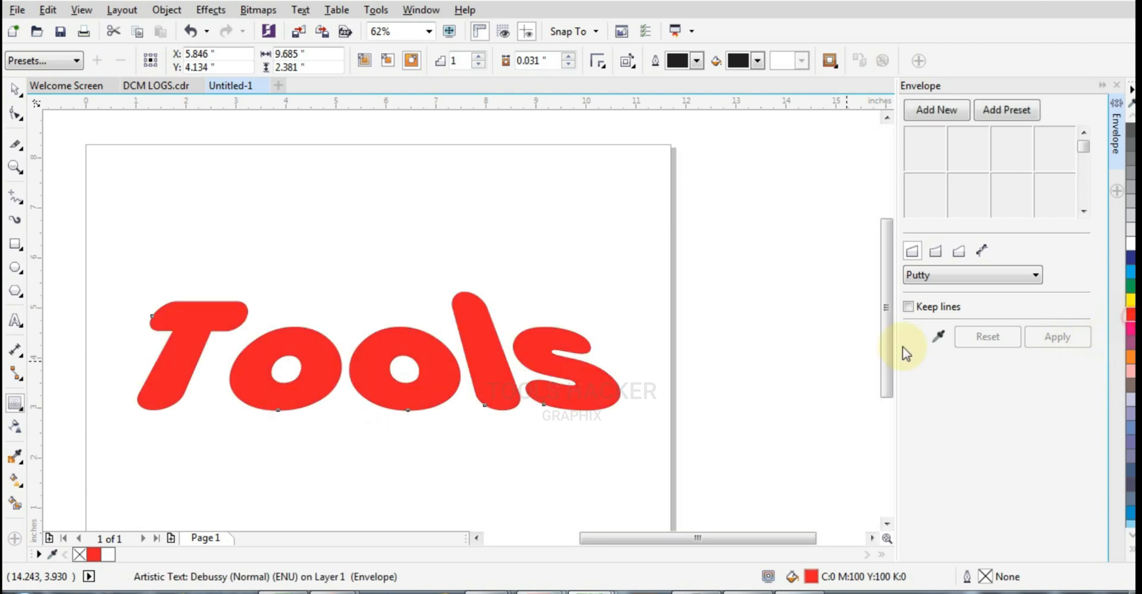
{"action": "left_click_drag", "start_coordinate": [370, 374], "coordinate": [364, 407]}
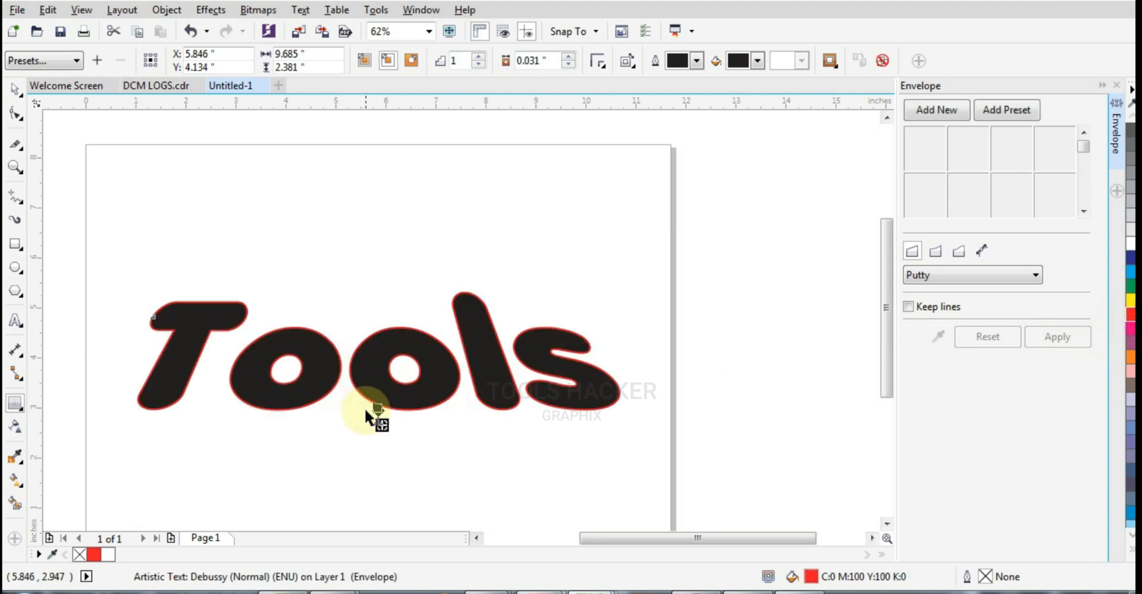
{"action": "scroll", "coordinate": [375, 405], "scroll_direction": "up", "scroll_amount": 5}
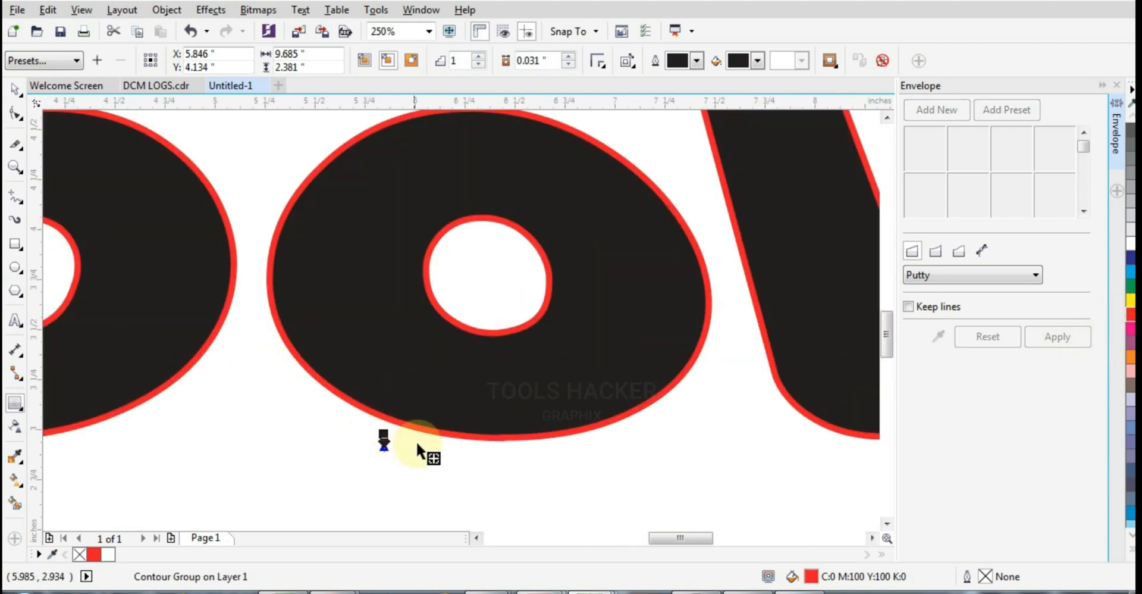
{"action": "left_click", "coordinate": [413, 64]}
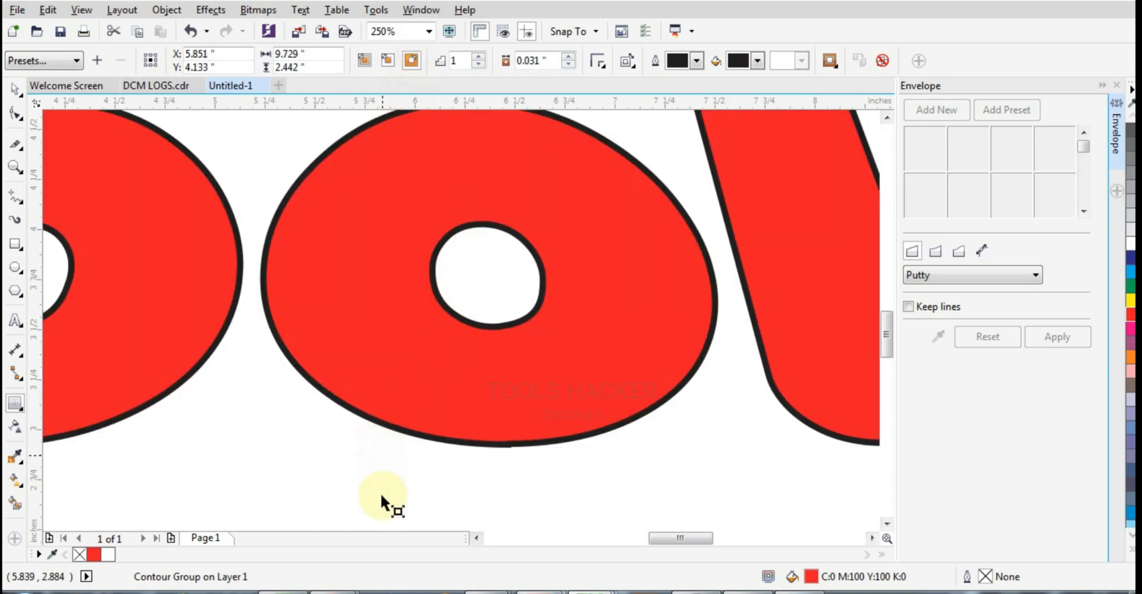
{"action": "left_click_drag", "start_coordinate": [380, 495], "coordinate": [381, 450]}
{"action": "left_click_drag", "start_coordinate": [383, 498], "coordinate": [384, 493]}
{"action": "left_click", "coordinate": [572, 65]}
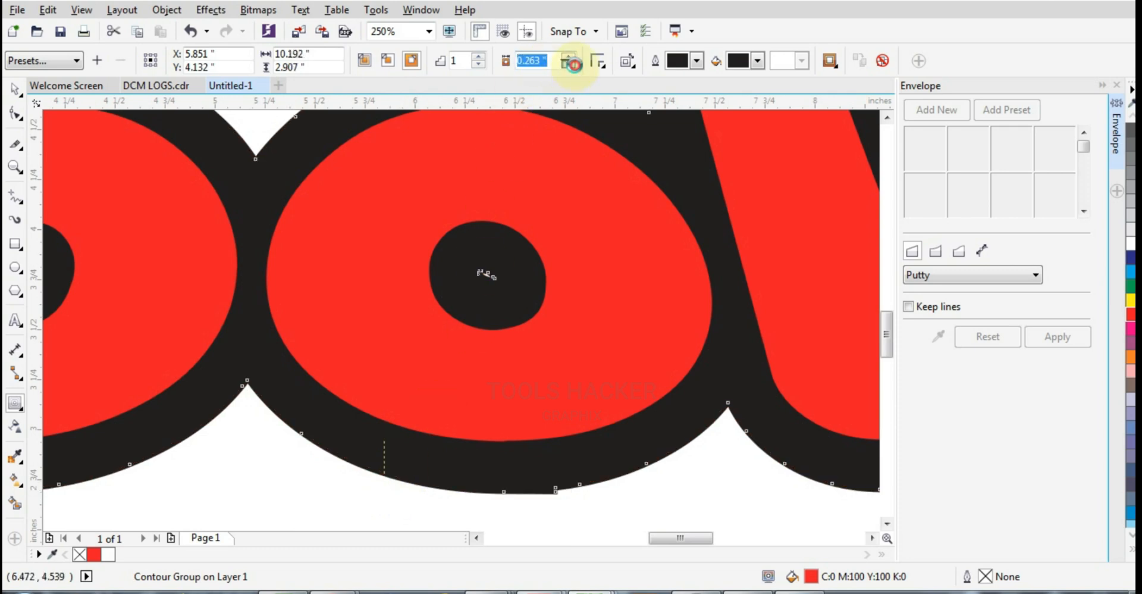
{"action": "left_click", "coordinate": [571, 65]}
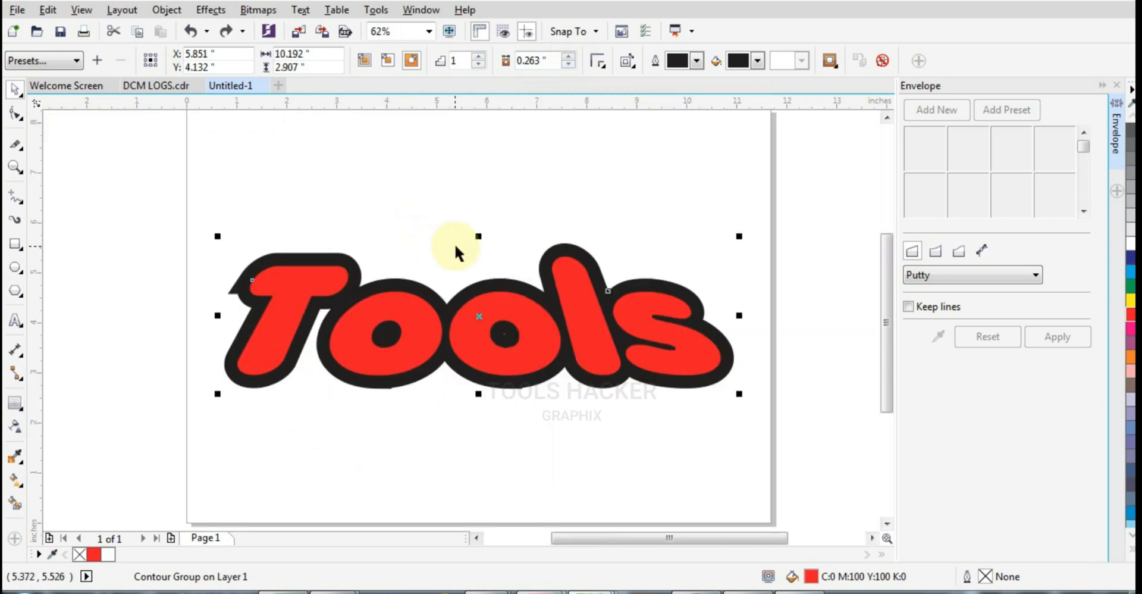
{"action": "left_click", "coordinate": [455, 245]}
{"action": "scroll", "coordinate": [386, 304], "scroll_direction": "up", "scroll_amount": 1}
{"action": "left_click_drag", "start_coordinate": [387, 306], "coordinate": [389, 320]}
{"action": "key", "text": "ctrl+z"}
{"action": "scroll", "coordinate": [374, 290], "scroll_direction": "down", "scroll_amount": 1}
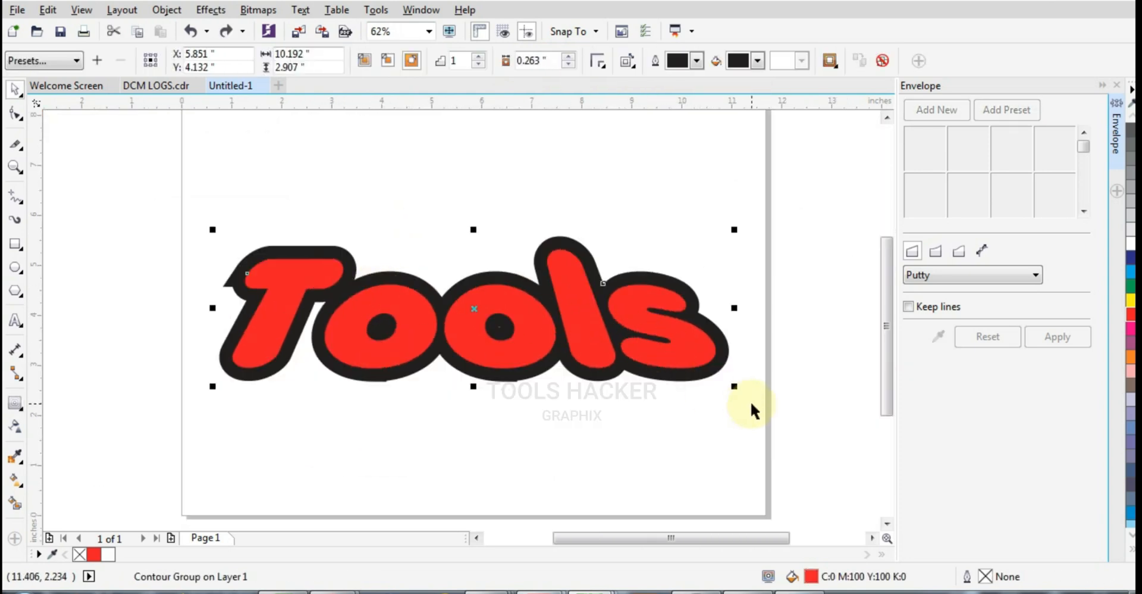
Step: Enlarge the contoured text about its centre to about 10.713 by 3.035 inches and break the contour group apart
{"action": "left_click_drag", "start_coordinate": [736, 387], "coordinate": [749, 399]}
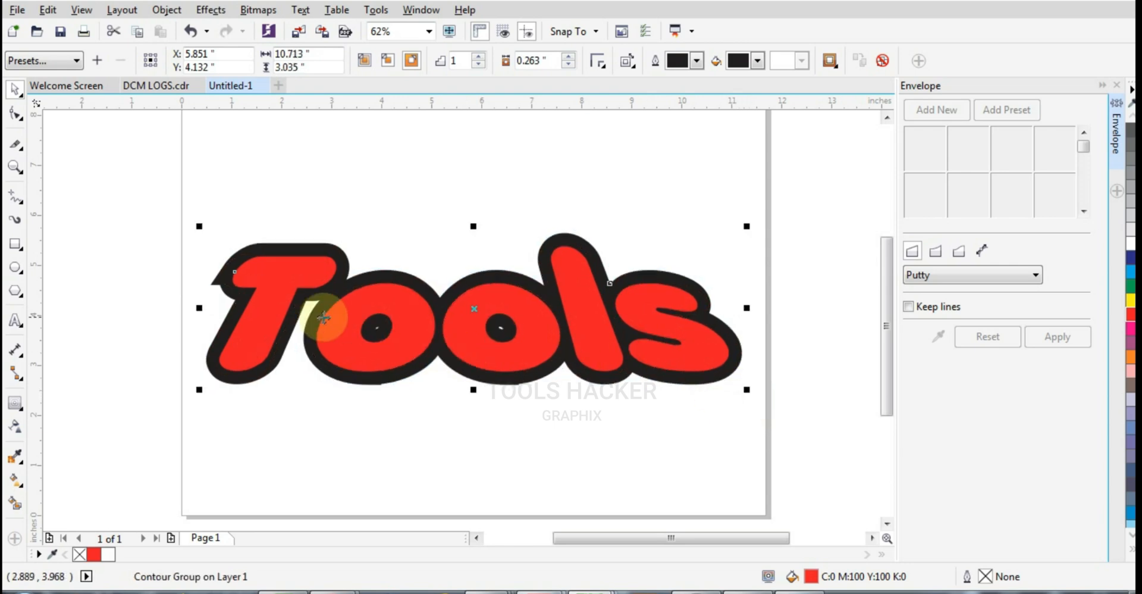
{"action": "scroll", "coordinate": [323, 317], "scroll_direction": "up", "scroll_amount": 1}
{"action": "scroll", "coordinate": [123, 242], "scroll_direction": "up", "scroll_amount": 1}
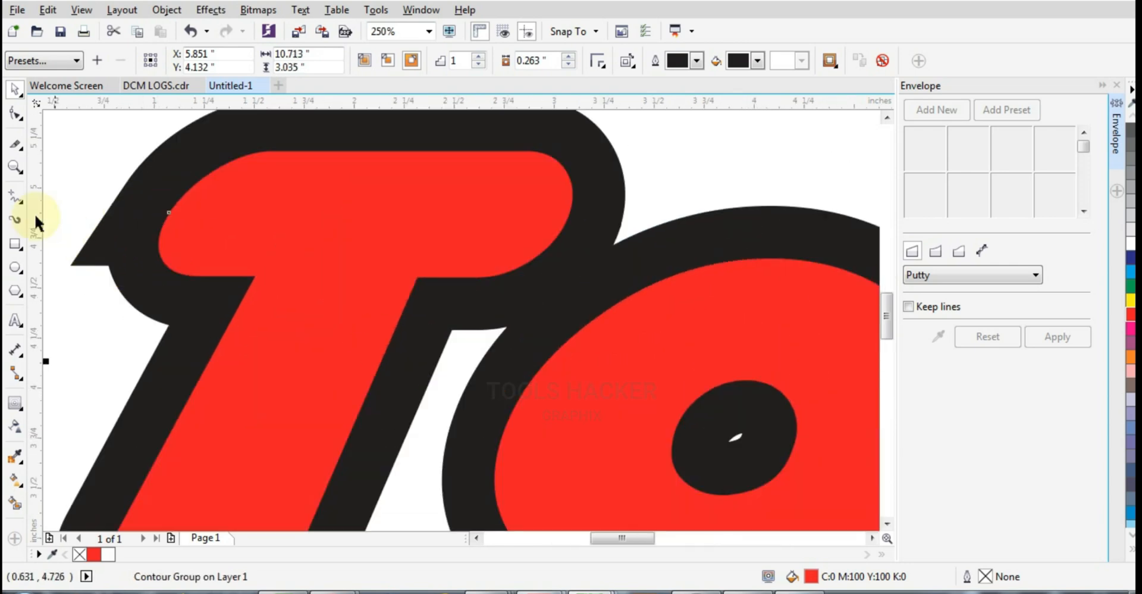
{"action": "right_click", "coordinate": [177, 185]}
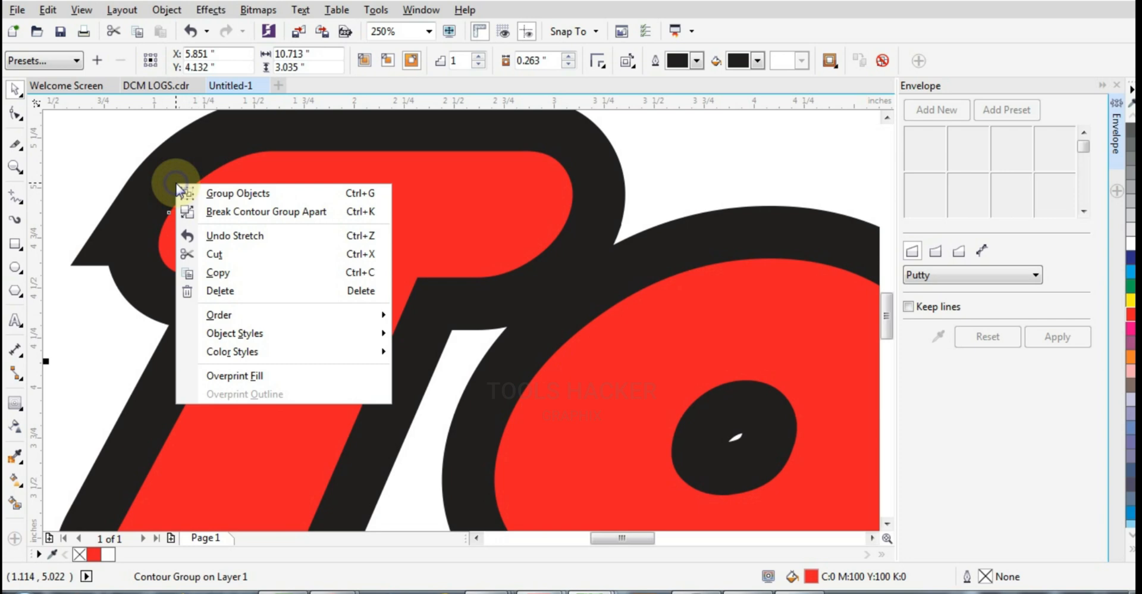
{"action": "left_click", "coordinate": [221, 211]}
Step: Delete the spike's tip node from the black contour shape at the left end of the T's crossbar
{"action": "scroll", "coordinate": [43, 243], "scroll_direction": "up", "scroll_amount": 1}
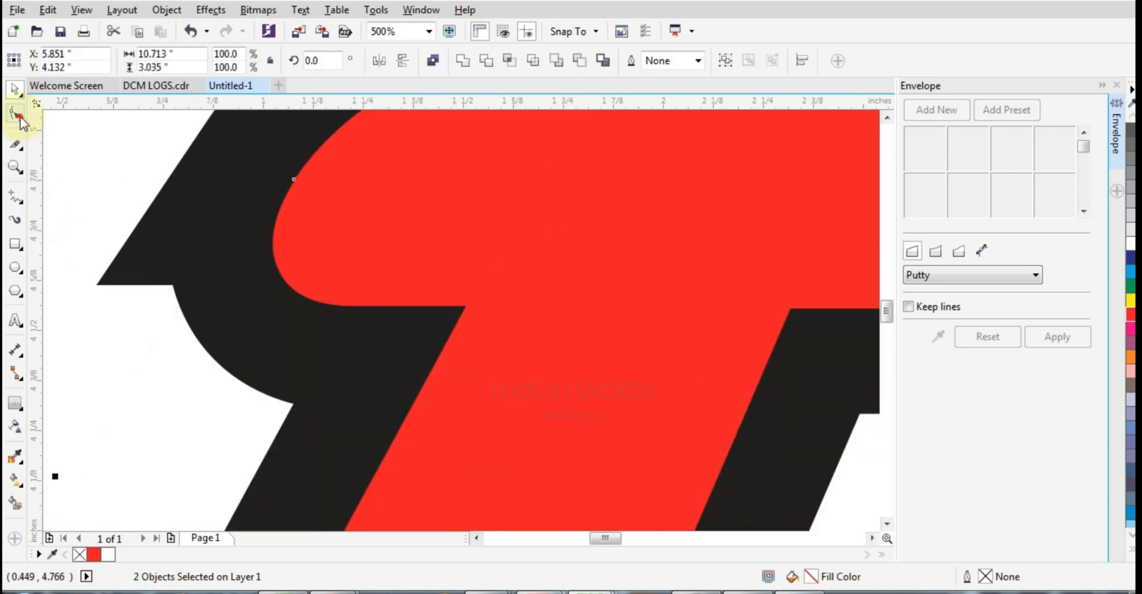
{"action": "left_click", "coordinate": [17, 115]}
{"action": "scroll", "coordinate": [211, 294], "scroll_direction": "down", "scroll_amount": 1}
{"action": "left_click", "coordinate": [161, 280]}
{"action": "scroll", "coordinate": [161, 280], "scroll_direction": "up", "scroll_amount": 1}
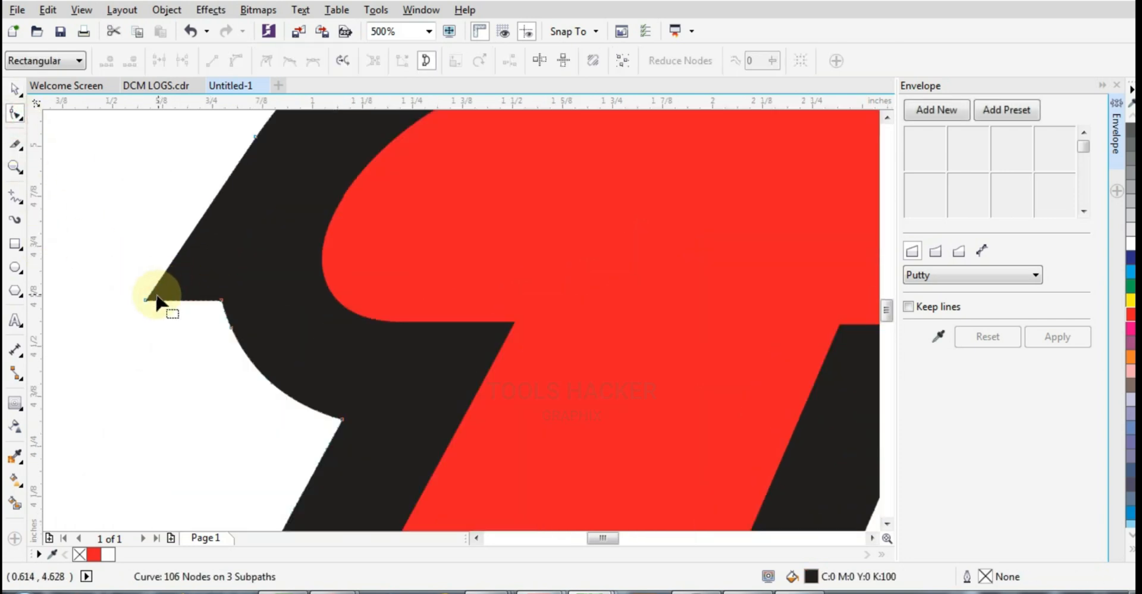
{"action": "left_click", "coordinate": [146, 299]}
{"action": "scroll", "coordinate": [250, 309], "scroll_direction": "down", "scroll_amount": 1}
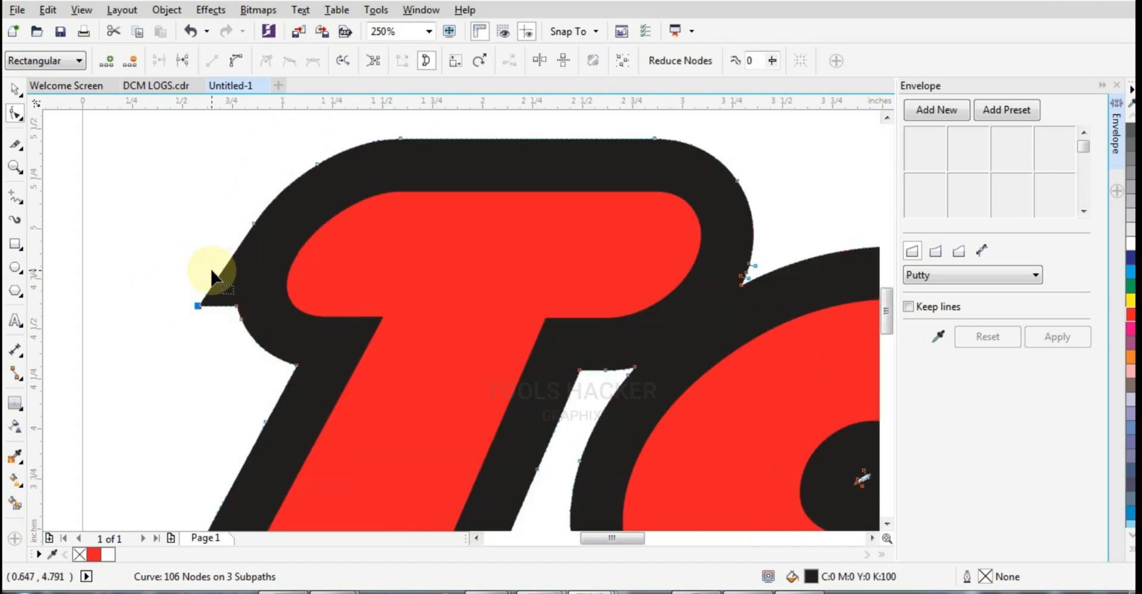
{"action": "double_click", "coordinate": [197, 305]}
Step: Convert the straight contour segment at the left end of the T's crossbar to a curve and bulge it outward
{"action": "scroll", "coordinate": [248, 268], "scroll_direction": "up", "scroll_amount": 1}
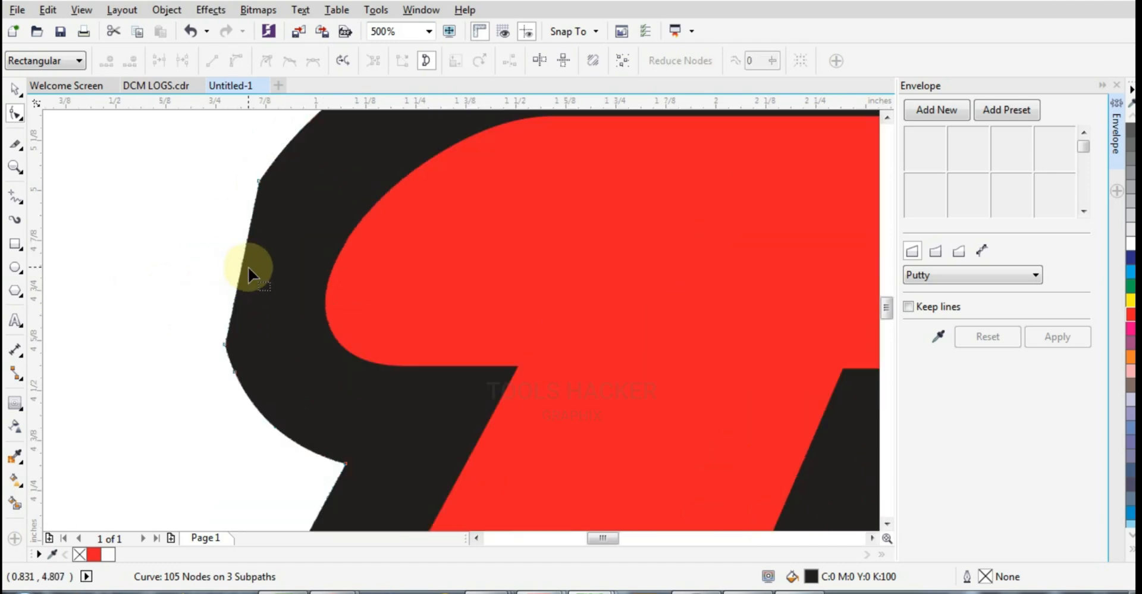
{"action": "left_click", "coordinate": [242, 263]}
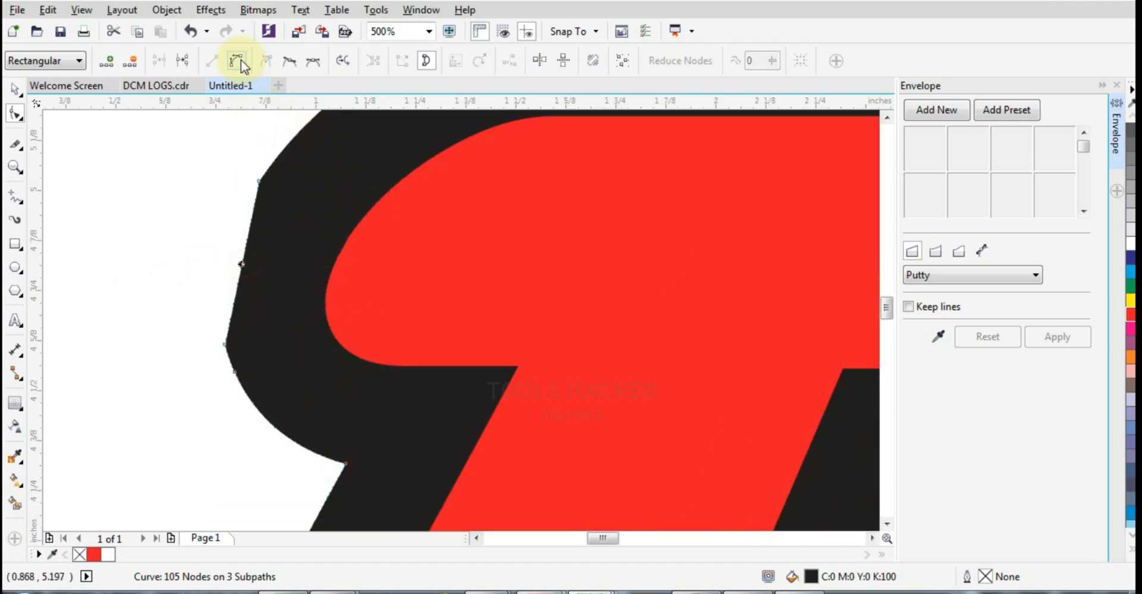
{"action": "left_click", "coordinate": [237, 61]}
{"action": "left_click_drag", "start_coordinate": [242, 266], "coordinate": [221, 277]}
{"action": "left_click", "coordinate": [251, 276]}
Step: Try moving the red Tools text up, away from the black contour shape
{"action": "scroll", "coordinate": [312, 279], "scroll_direction": "down", "scroll_amount": 4}
{"action": "scroll", "coordinate": [455, 287], "scroll_direction": "up", "scroll_amount": 1}
{"action": "scroll", "coordinate": [643, 291], "scroll_direction": "up", "scroll_amount": 2}
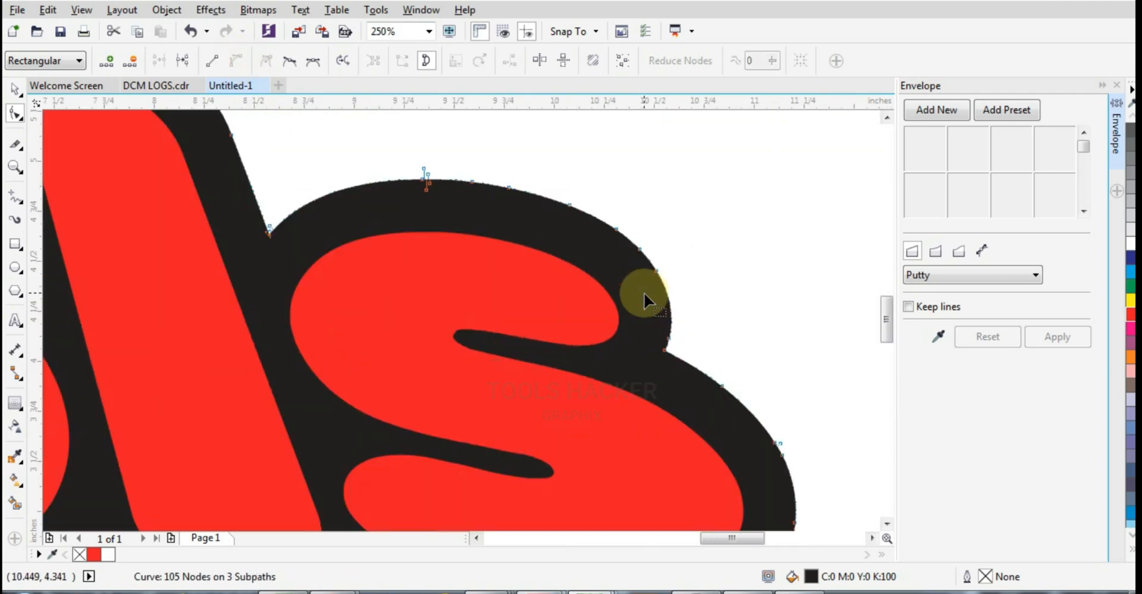
{"action": "scroll", "coordinate": [644, 294], "scroll_direction": "down", "scroll_amount": 2}
{"action": "scroll", "coordinate": [517, 345], "scroll_direction": "up", "scroll_amount": 1}
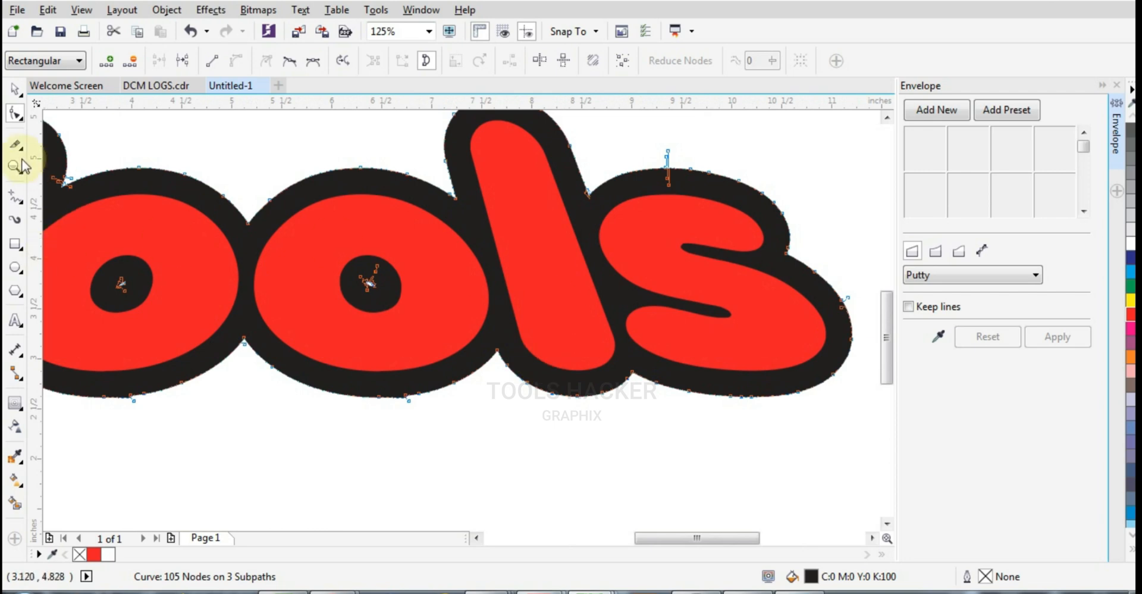
{"action": "left_click", "coordinate": [19, 93]}
{"action": "scroll", "coordinate": [534, 361], "scroll_direction": "down", "scroll_amount": 1}
{"action": "left_click", "coordinate": [493, 410]}
{"action": "left_click_drag", "start_coordinate": [468, 347], "coordinate": [472, 267]}
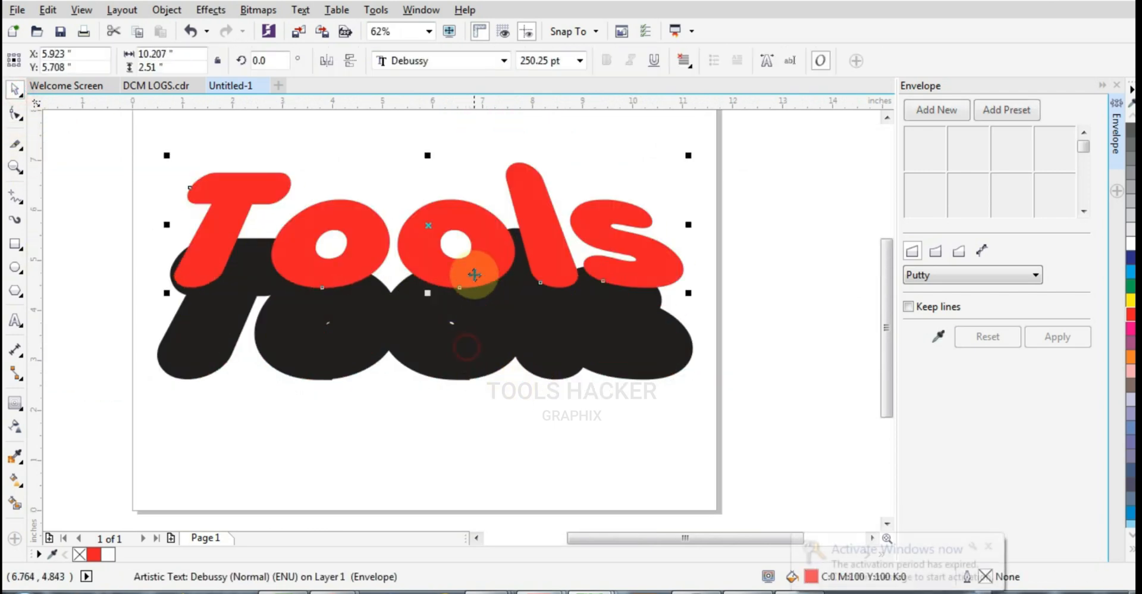
{"action": "key", "text": "ctrl+z"}
Step: Fill the Tools text with white and the surrounding black contour shape with red
{"action": "scroll", "coordinate": [440, 304], "scroll_direction": "up", "scroll_amount": 1}
{"action": "scroll", "coordinate": [470, 322], "scroll_direction": "up", "scroll_amount": 1}
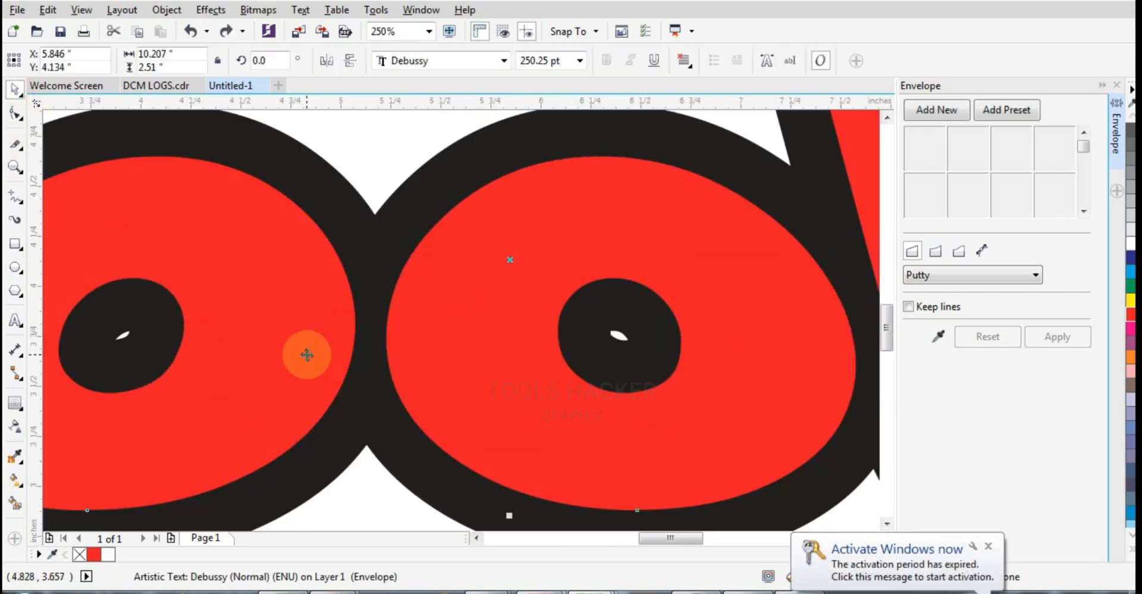
{"action": "scroll", "coordinate": [575, 328], "scroll_direction": "down", "scroll_amount": 1}
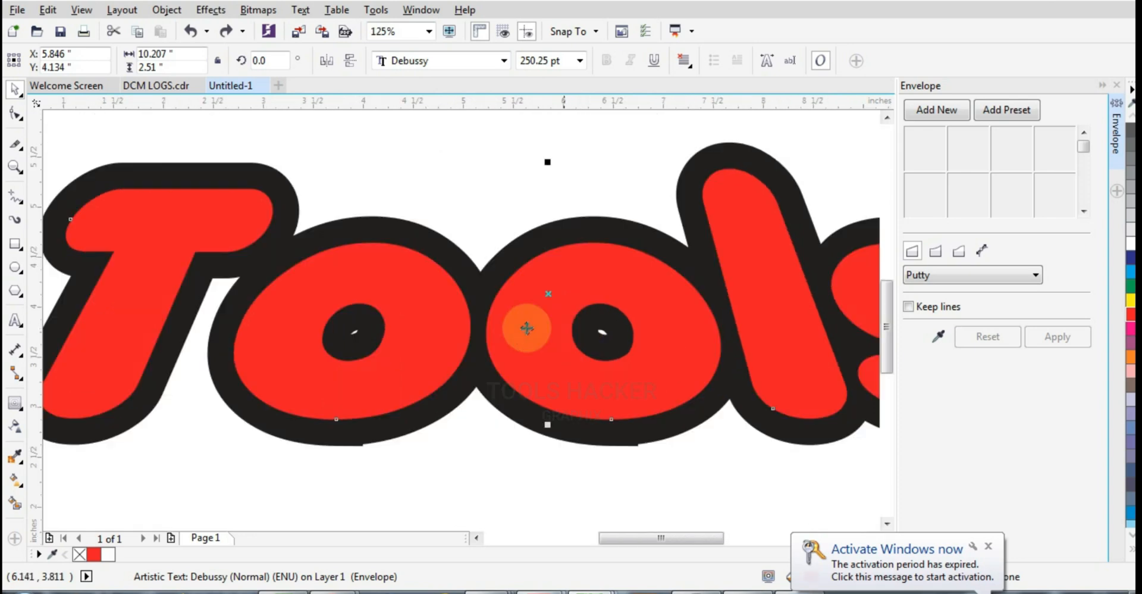
{"action": "left_click", "coordinate": [392, 311]}
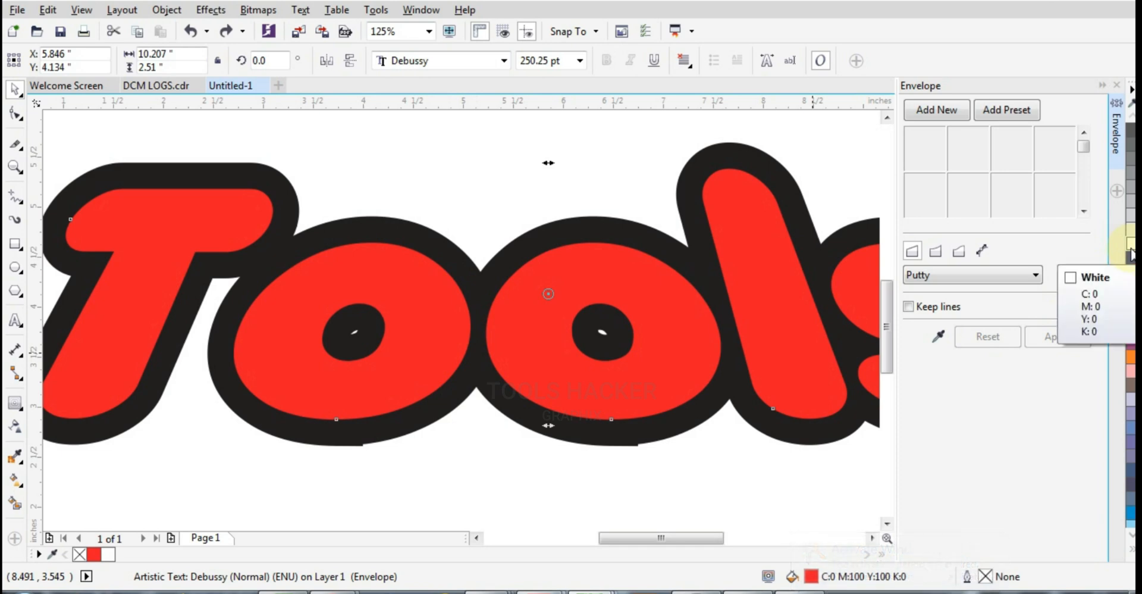
{"action": "left_click", "coordinate": [1131, 253]}
{"action": "left_click", "coordinate": [663, 473]}
{"action": "left_click", "coordinate": [645, 439]}
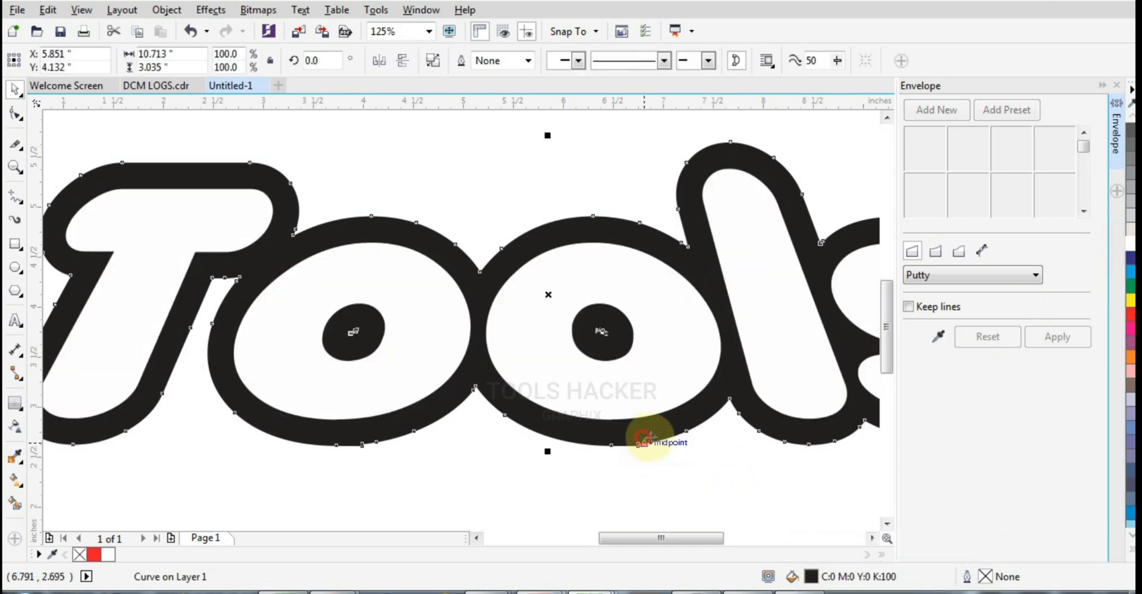
{"action": "left_click", "coordinate": [1130, 327]}
{"action": "left_click", "coordinate": [632, 485]}
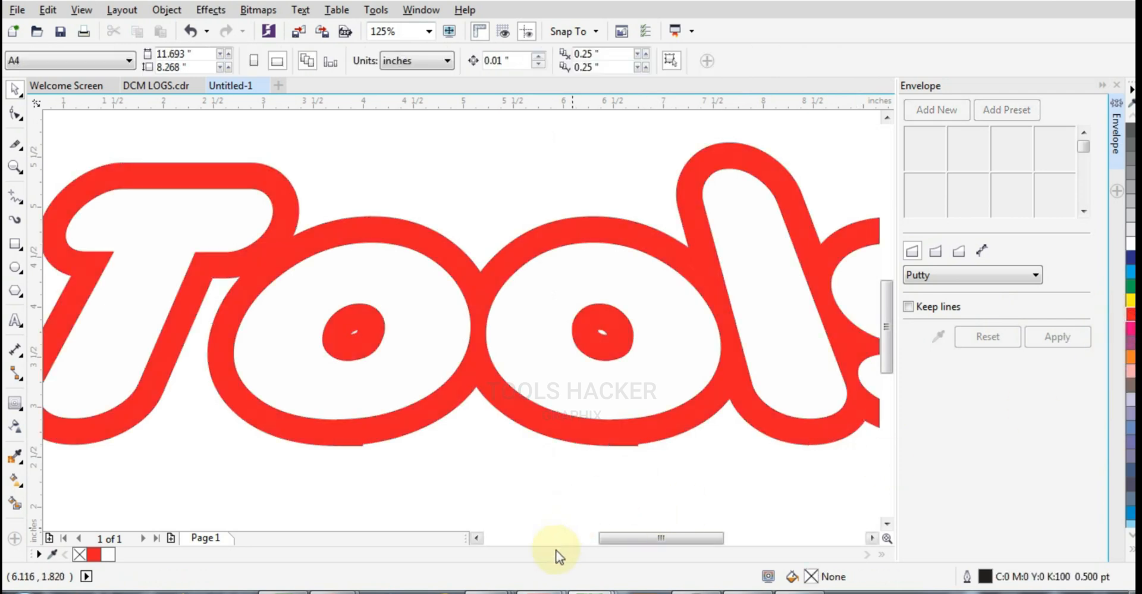
Step: Duplicate the white Tools text in place and nudge the front copy up 0.04 inch
{"action": "left_click", "coordinate": [611, 385]}
{"action": "scroll", "coordinate": [574, 359], "scroll_direction": "up", "scroll_amount": 1}
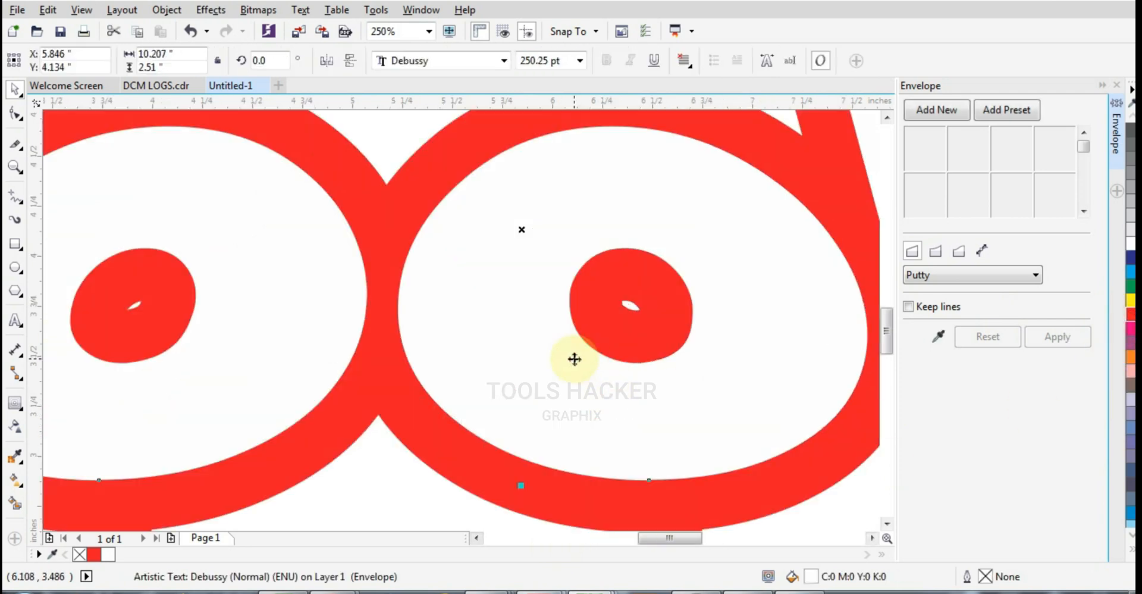
{"action": "scroll", "coordinate": [574, 359], "scroll_direction": "down", "scroll_amount": 1}
{"action": "scroll", "coordinate": [574, 359], "scroll_direction": "up", "scroll_amount": 1}
{"action": "key", "text": "Up"}
{"action": "key", "text": "Up"}
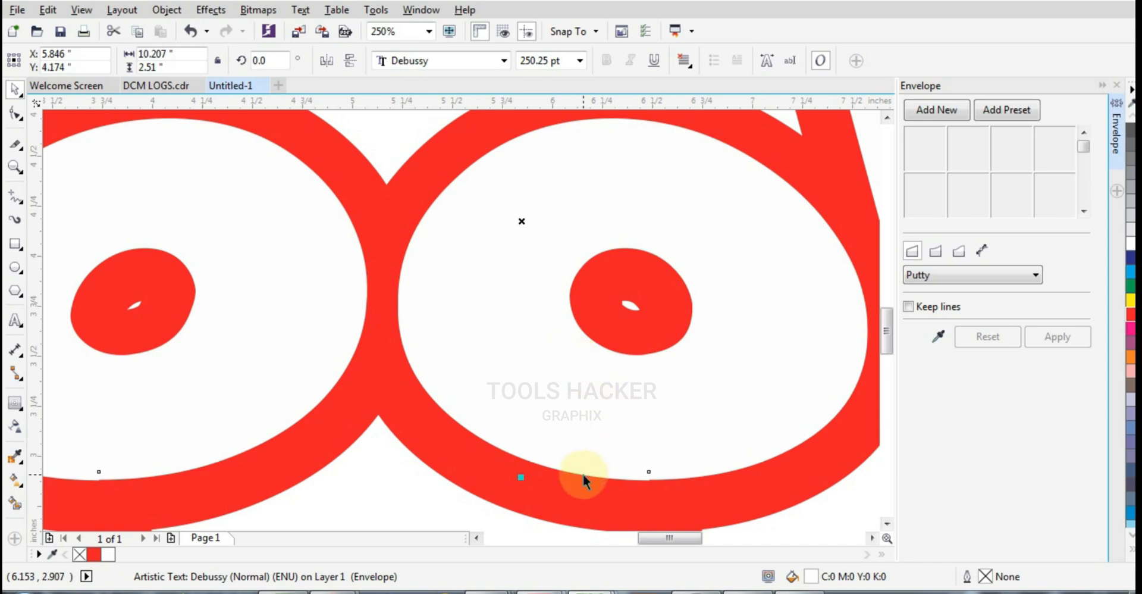
Step: Fill the Tools text behind the raised white copy with black (C100 M100 Y100 K100)
{"action": "key", "text": "Down"}
{"action": "key", "text": "Down"}
{"action": "left_click", "coordinate": [1129, 556]}
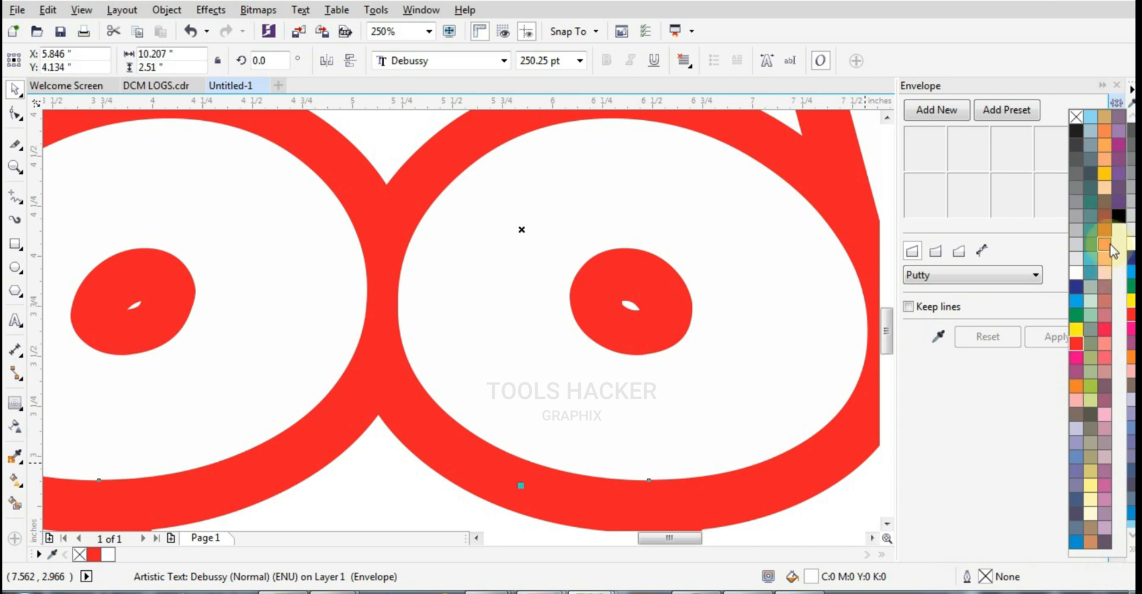
{"action": "left_click", "coordinate": [1118, 217]}
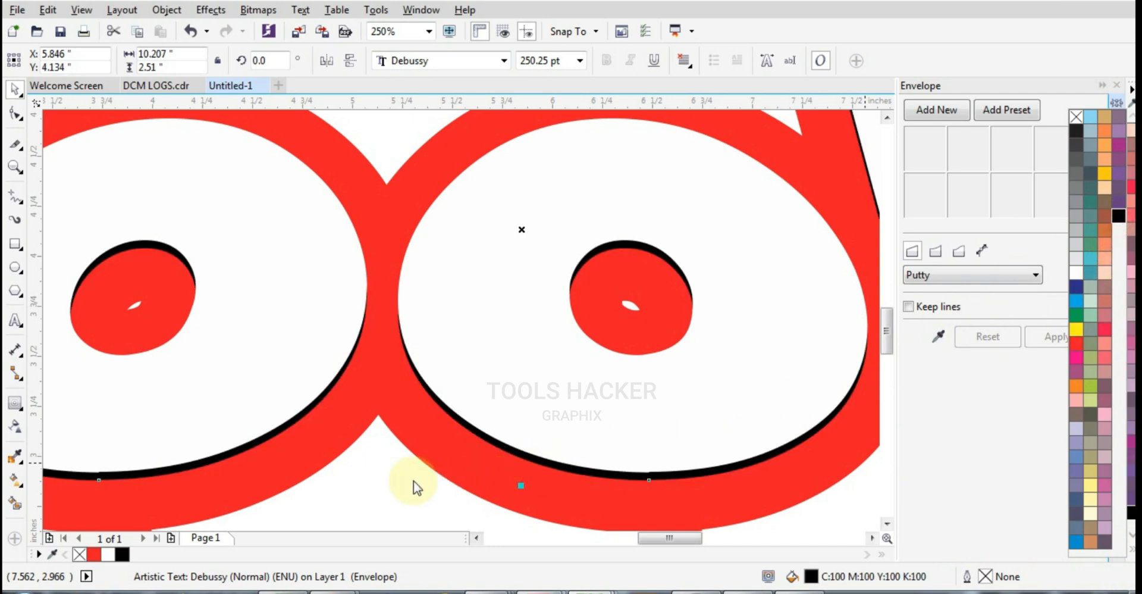
Step: Nudge the white front Tools text up another 0.03 inch away from the black text behind it
{"action": "left_click", "coordinate": [543, 381]}
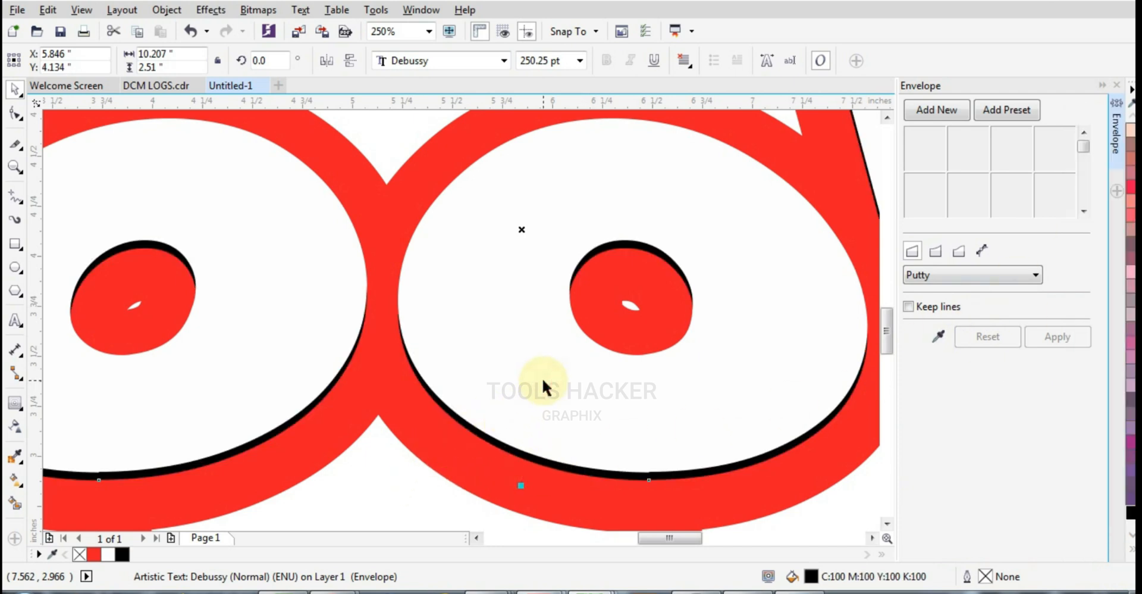
{"action": "left_click", "coordinate": [542, 379]}
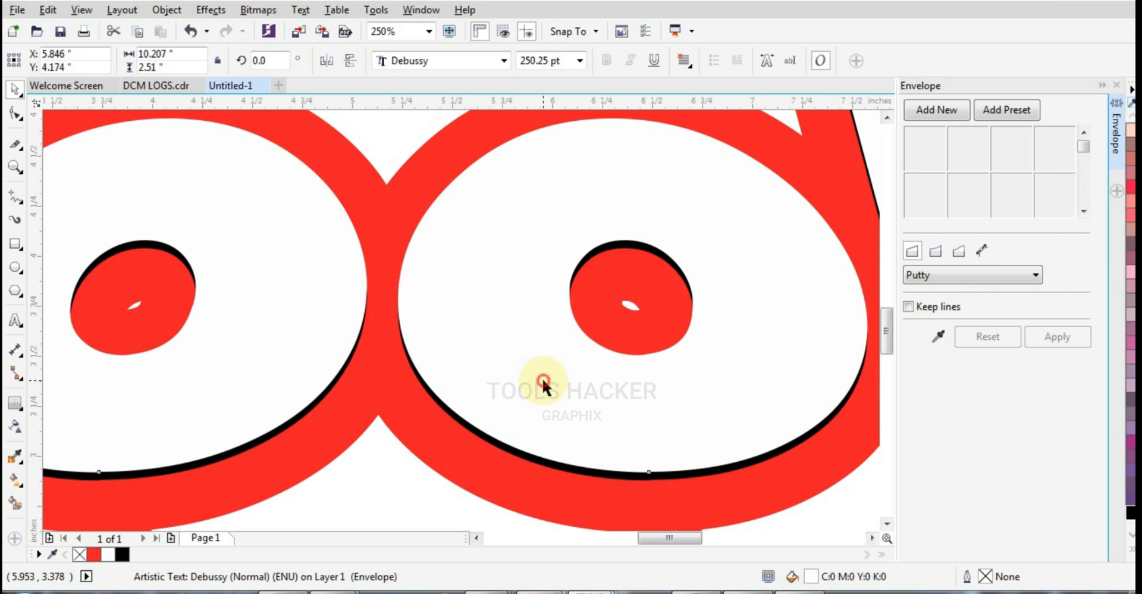
{"action": "key", "text": "Up"}
{"action": "key", "text": "Up"}
{"action": "key", "text": "Up"}
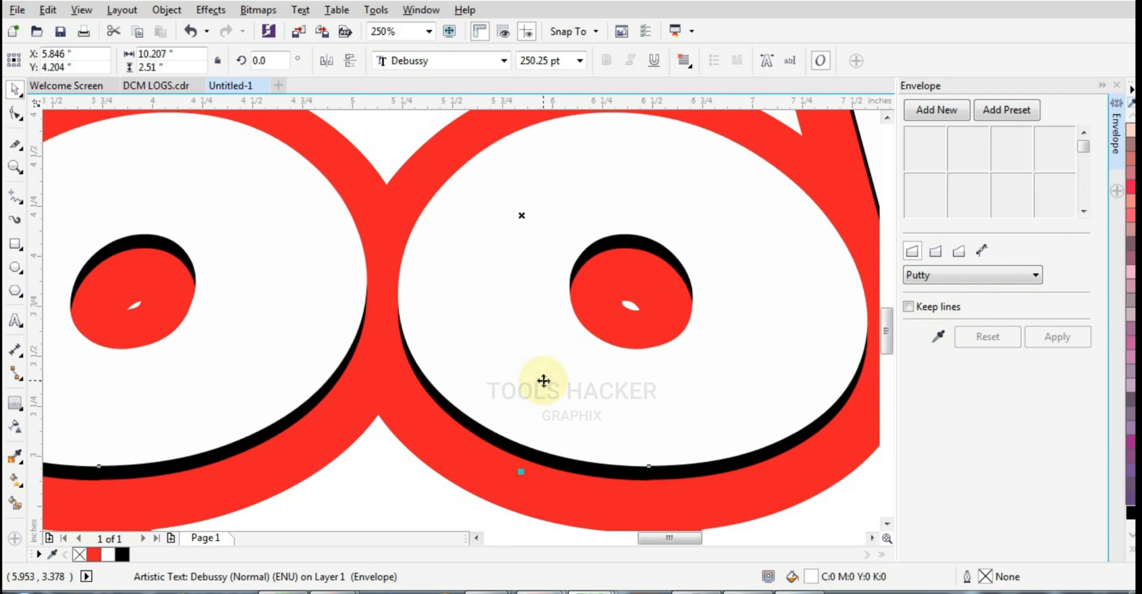
Step: Duplicate the red contour shape, fill the rear copy with black and nudge it down 0.07 inch
{"action": "left_click", "coordinate": [826, 454]}
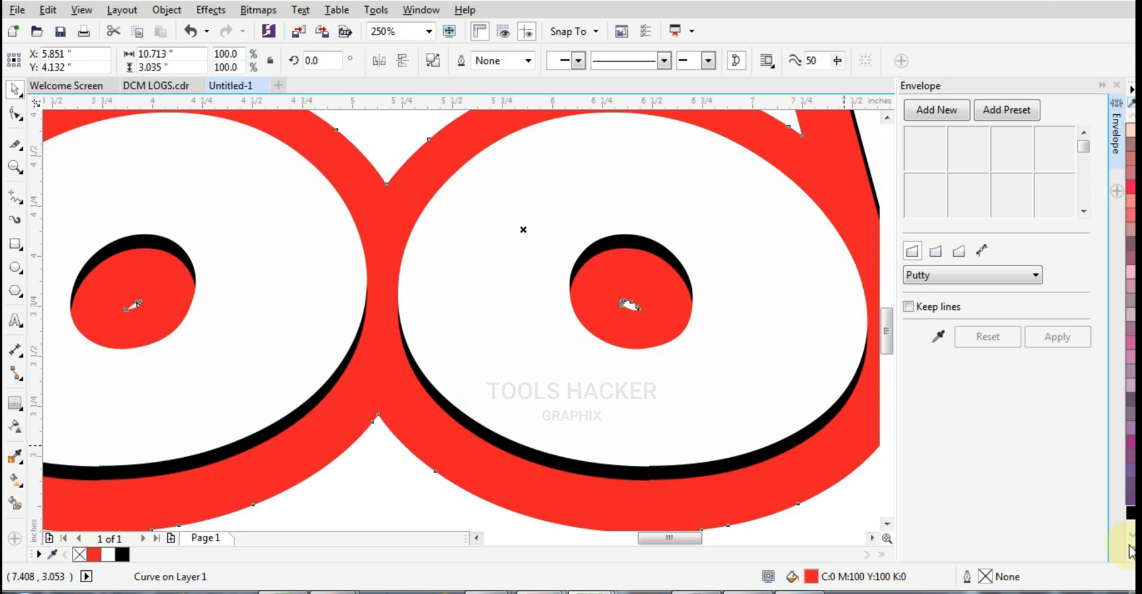
{"action": "left_click", "coordinate": [1131, 508]}
{"action": "key", "text": "Down"}
{"action": "key", "text": "Down"}
{"action": "key", "text": "Down"}
{"action": "key", "text": "Down"}
{"action": "key", "text": "Down"}
{"action": "key", "text": "Down"}
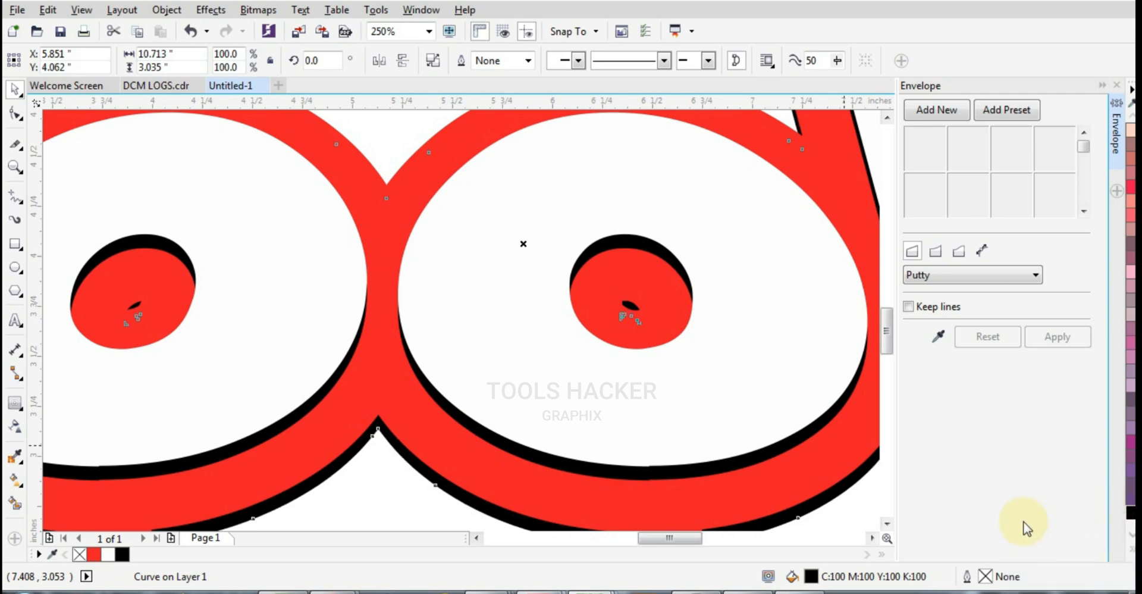
Step: Nudge the white Tools text up another 0.05 inch and the black contour copy down another 0.07 inch
{"action": "scroll", "coordinate": [652, 362], "scroll_direction": "down", "scroll_amount": 5}
{"action": "scroll", "coordinate": [652, 362], "scroll_direction": "up", "scroll_amount": 3}
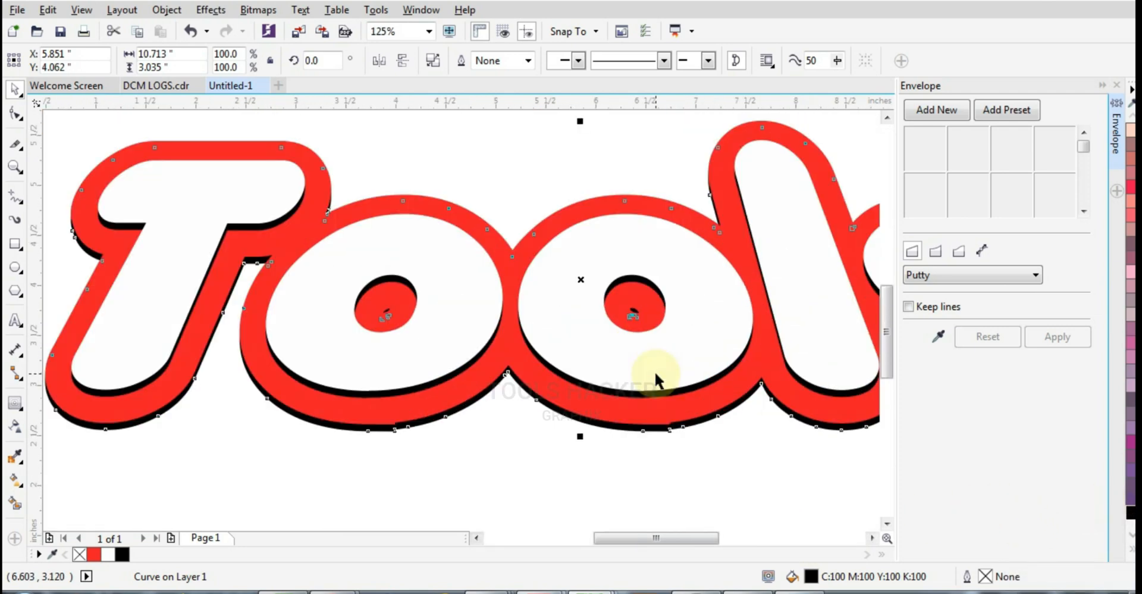
{"action": "scroll", "coordinate": [630, 368], "scroll_direction": "up", "scroll_amount": 2}
{"action": "left_click", "coordinate": [629, 368]}
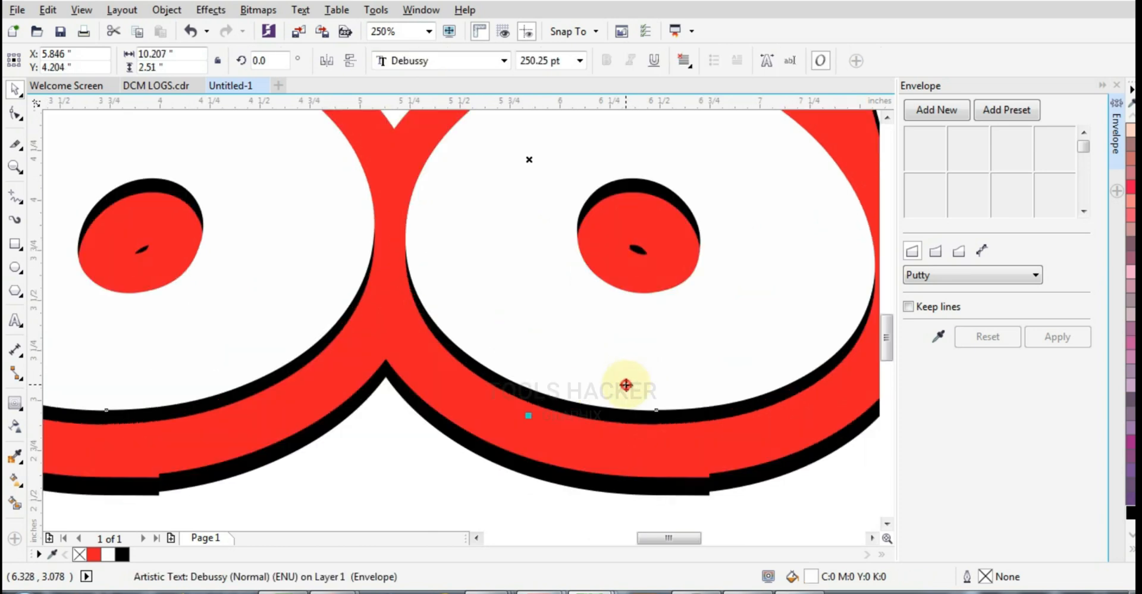
{"action": "scroll", "coordinate": [601, 399], "scroll_direction": "up", "scroll_amount": 2}
{"action": "scroll", "coordinate": [602, 401], "scroll_direction": "down", "scroll_amount": 1}
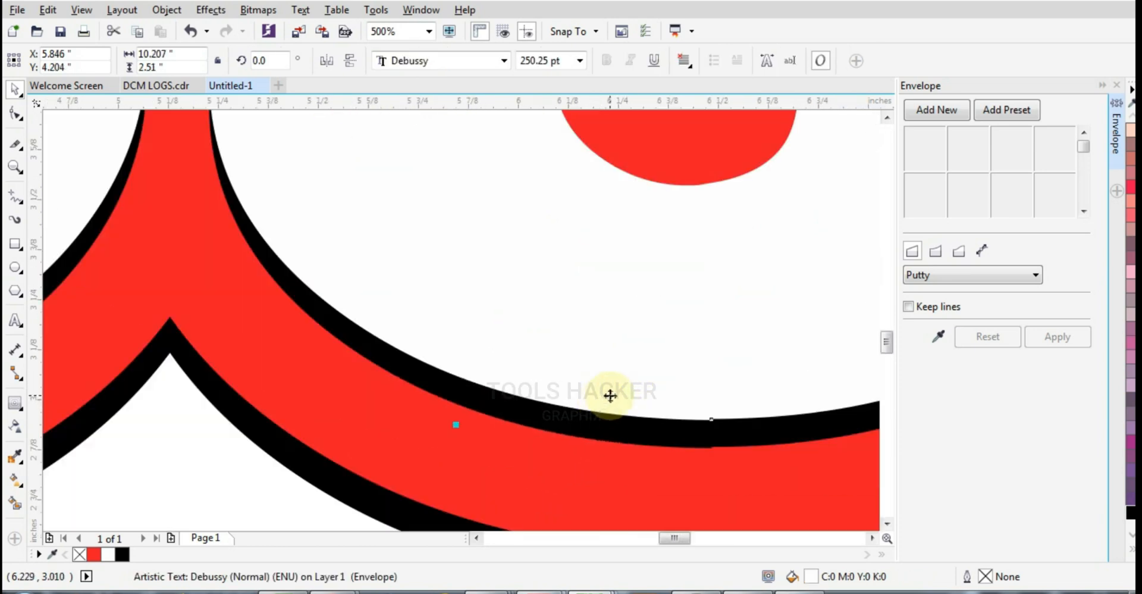
{"action": "left_click", "coordinate": [364, 494]}
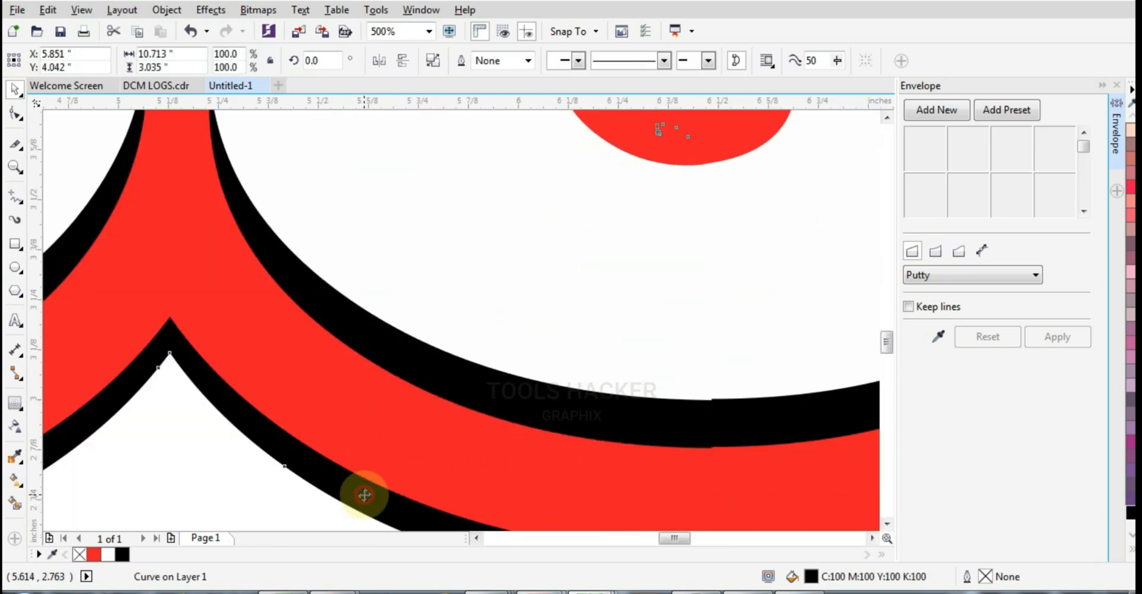
Step: Select the white front Tools text together with the black Tools text behind it
{"action": "left_click", "coordinate": [510, 350]}
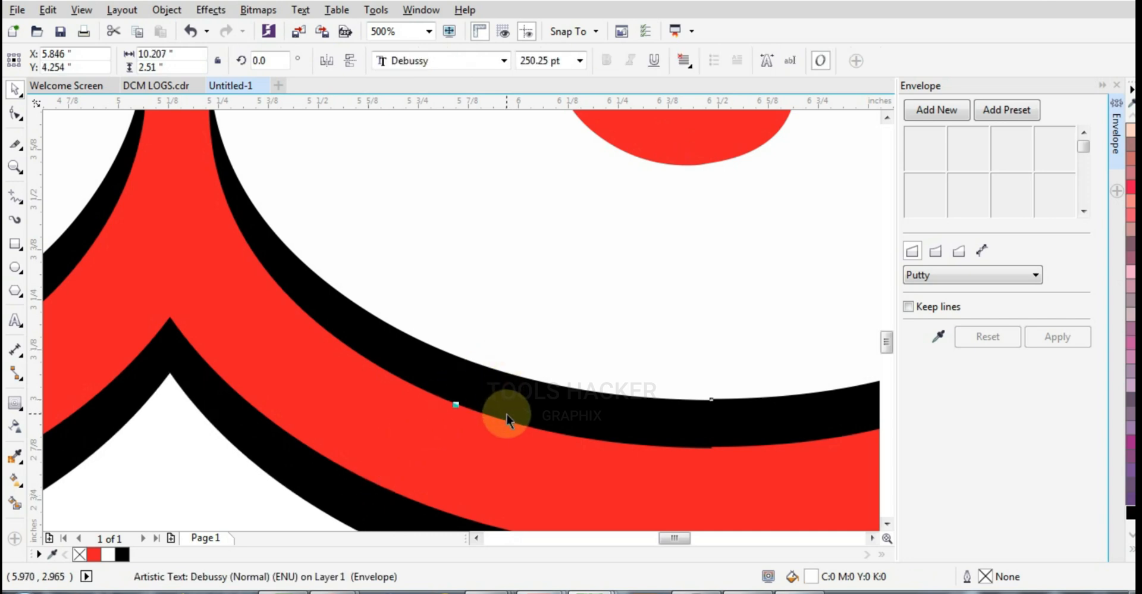
{"action": "left_click", "coordinate": [503, 409], "text": "shift"}
{"action": "scroll", "coordinate": [505, 410], "scroll_direction": "down", "scroll_amount": 1}
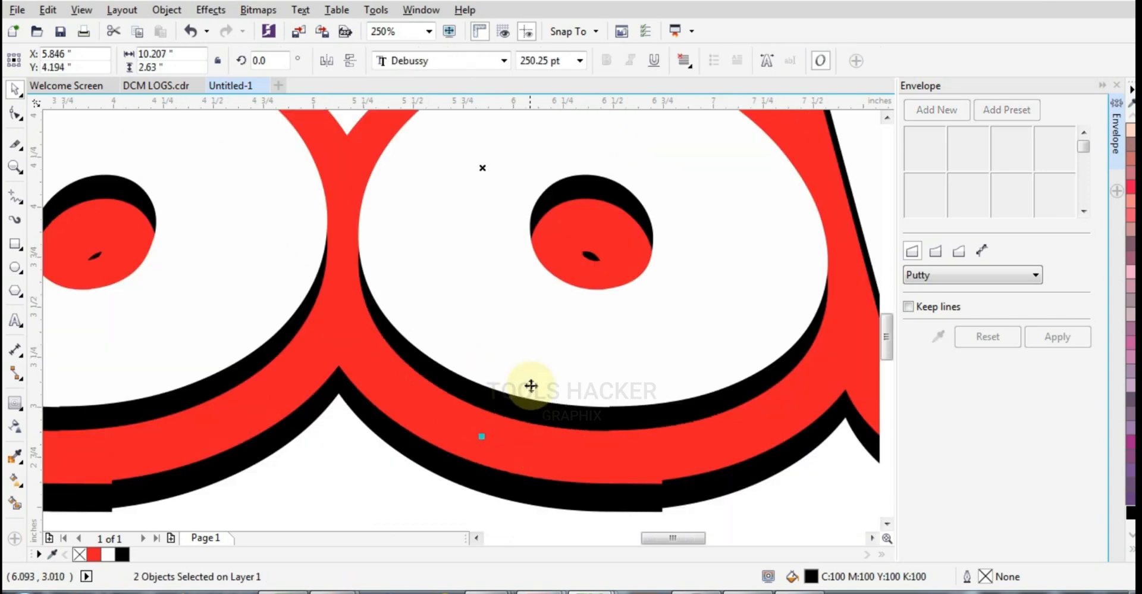
{"action": "left_click", "coordinate": [299, 10]}
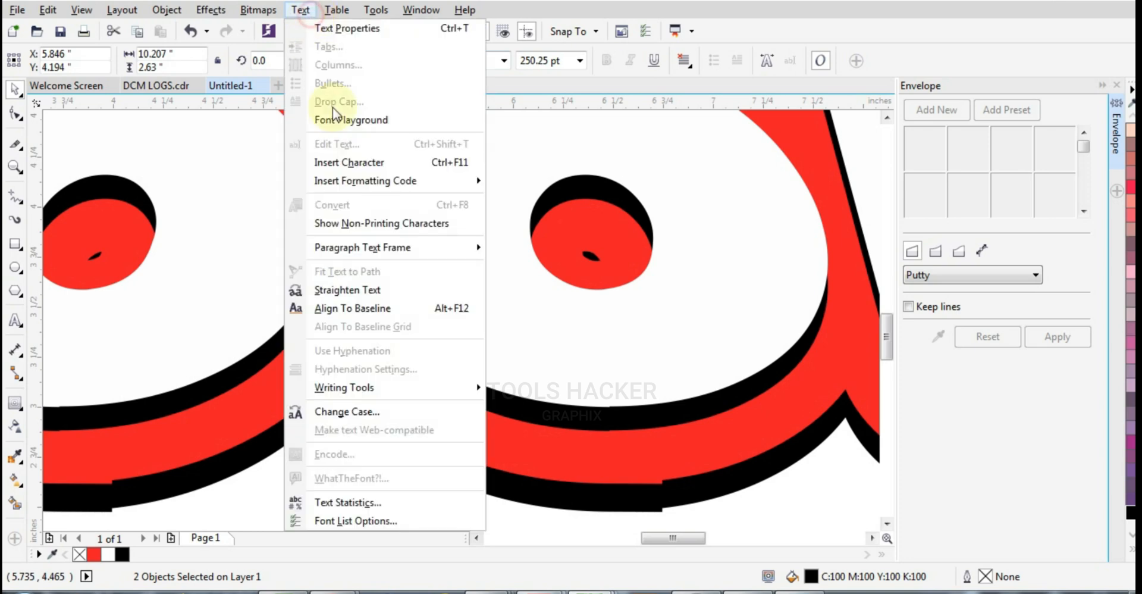
{"action": "mouse_move", "coordinate": [265, 14]}
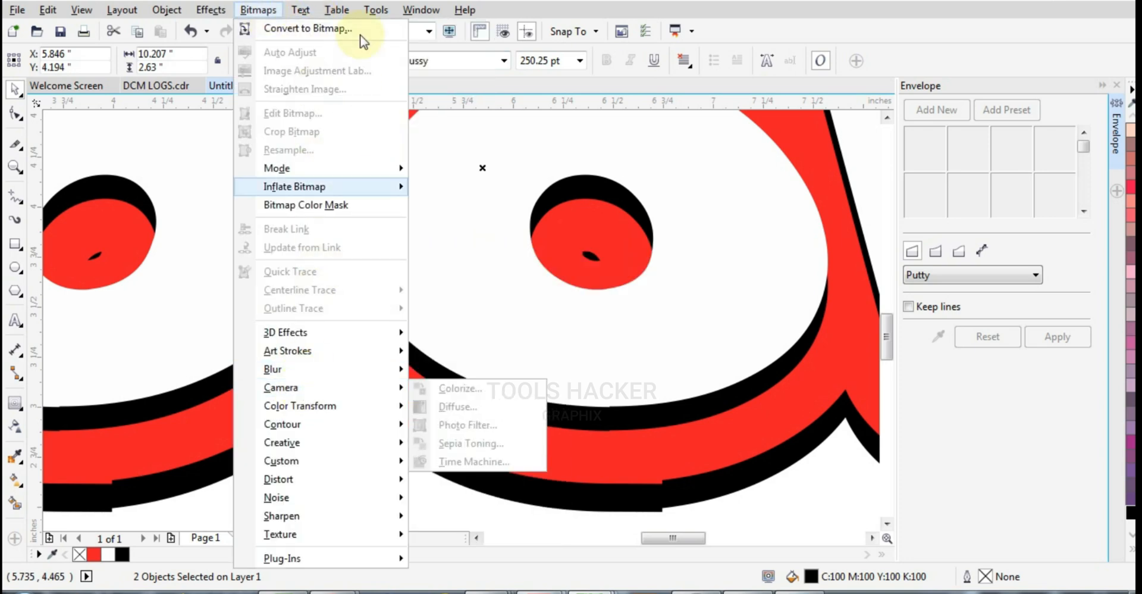
{"action": "mouse_move", "coordinate": [210, 10]}
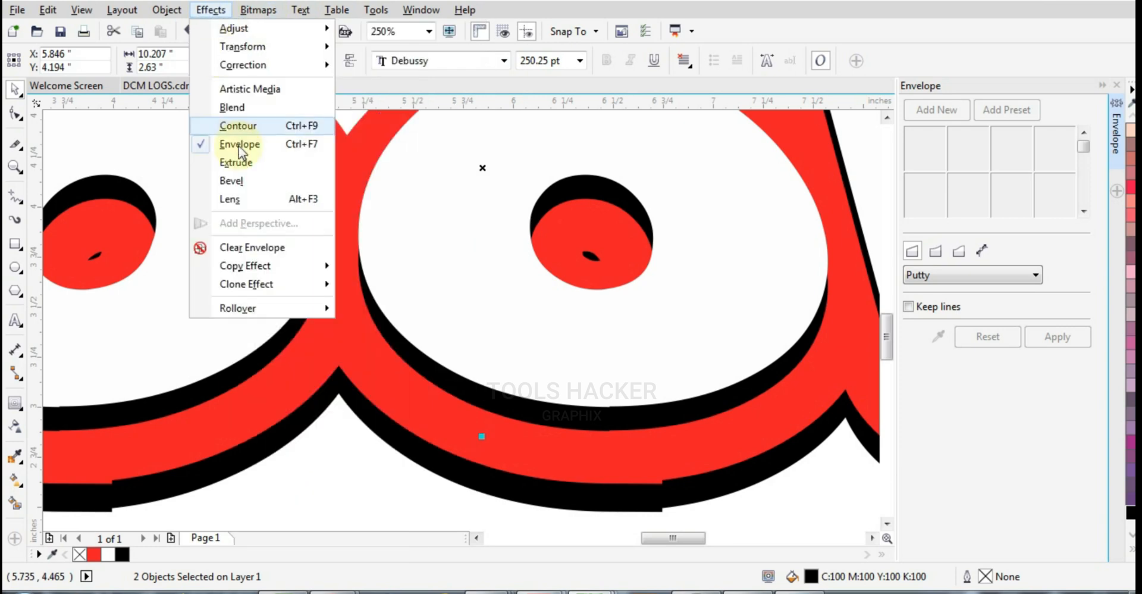
{"action": "left_click", "coordinate": [233, 180]}
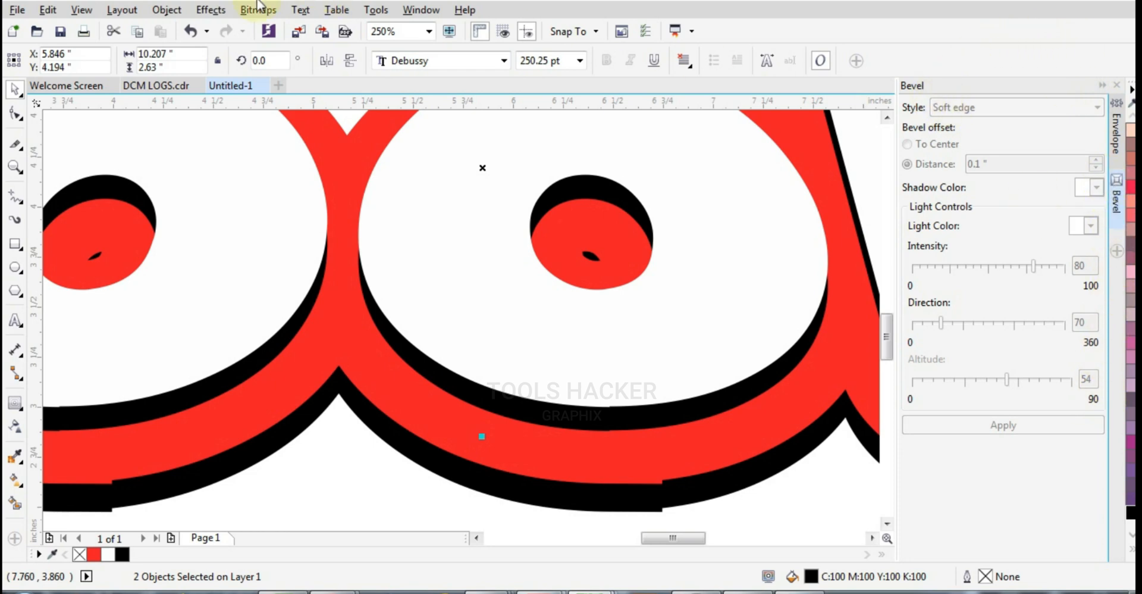
Step: Blend the selected white and black Tools texts using 500 blend steps
{"action": "left_click", "coordinate": [228, 14]}
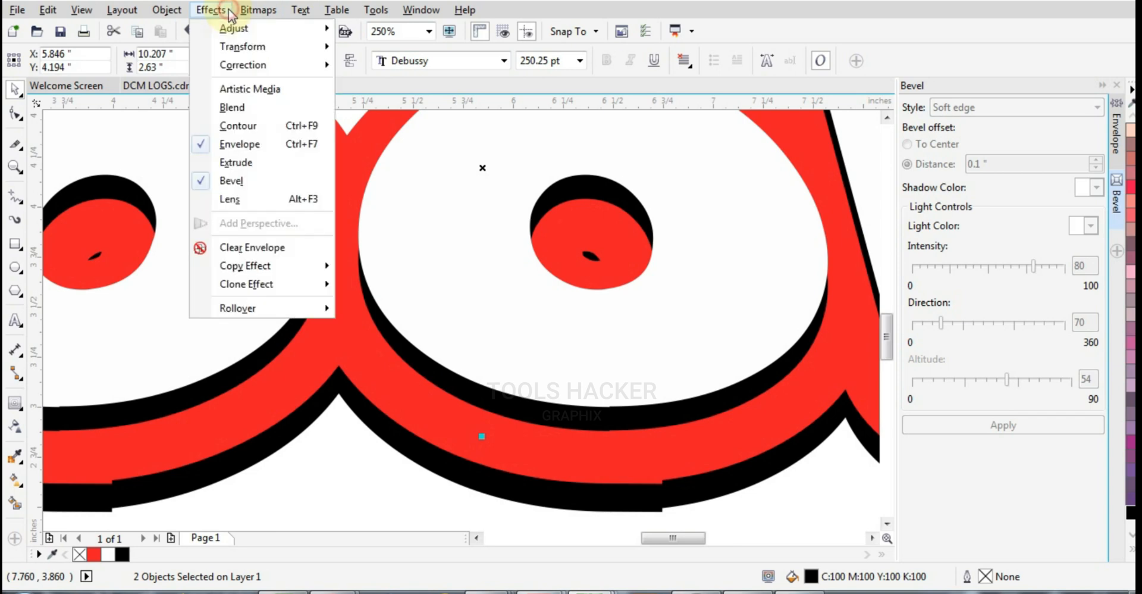
{"action": "left_click", "coordinate": [234, 108]}
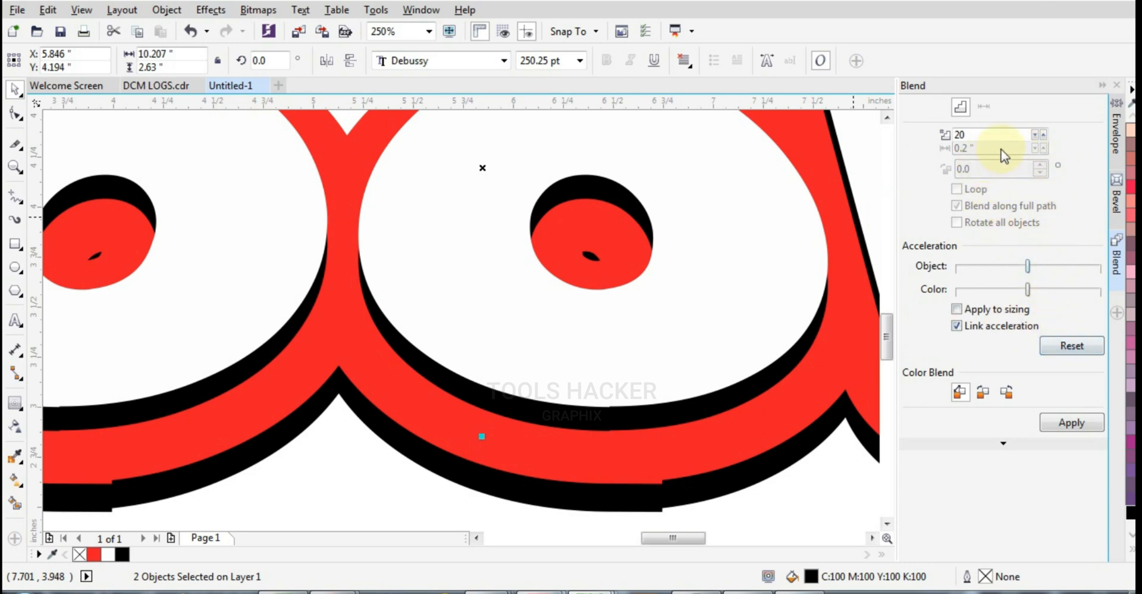
{"action": "double_click", "coordinate": [982, 136]}
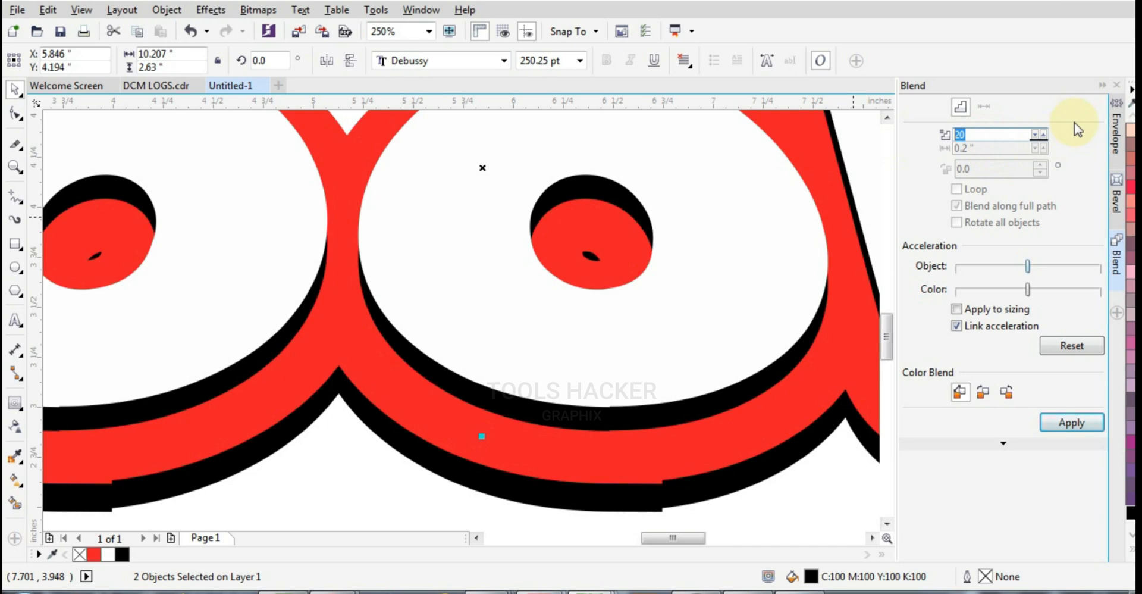
{"action": "type", "text": "500"}
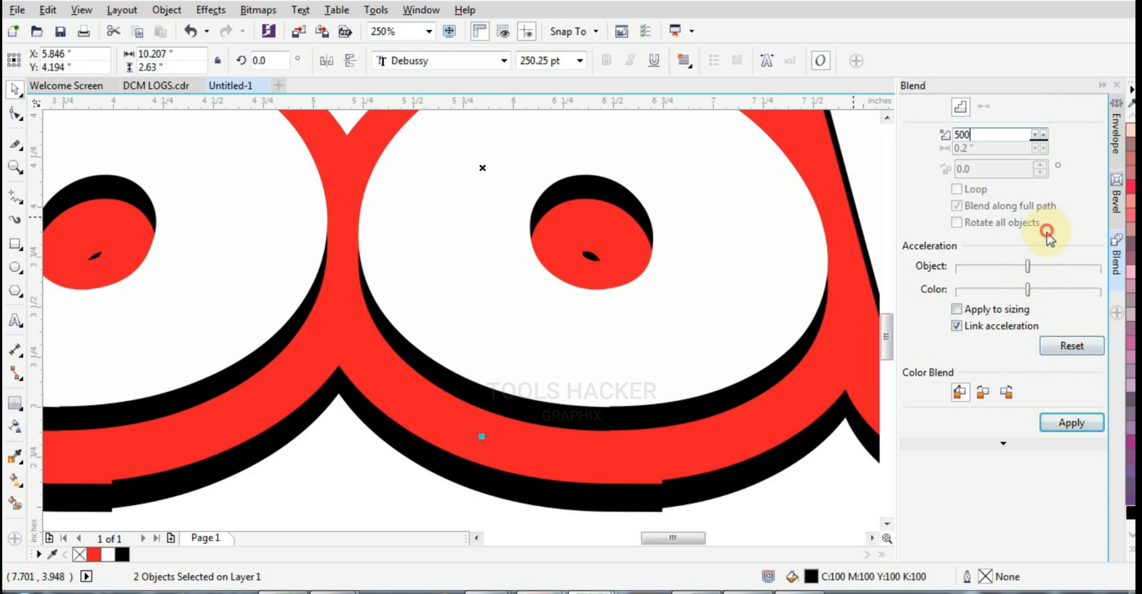
{"action": "left_click", "coordinate": [1005, 310]}
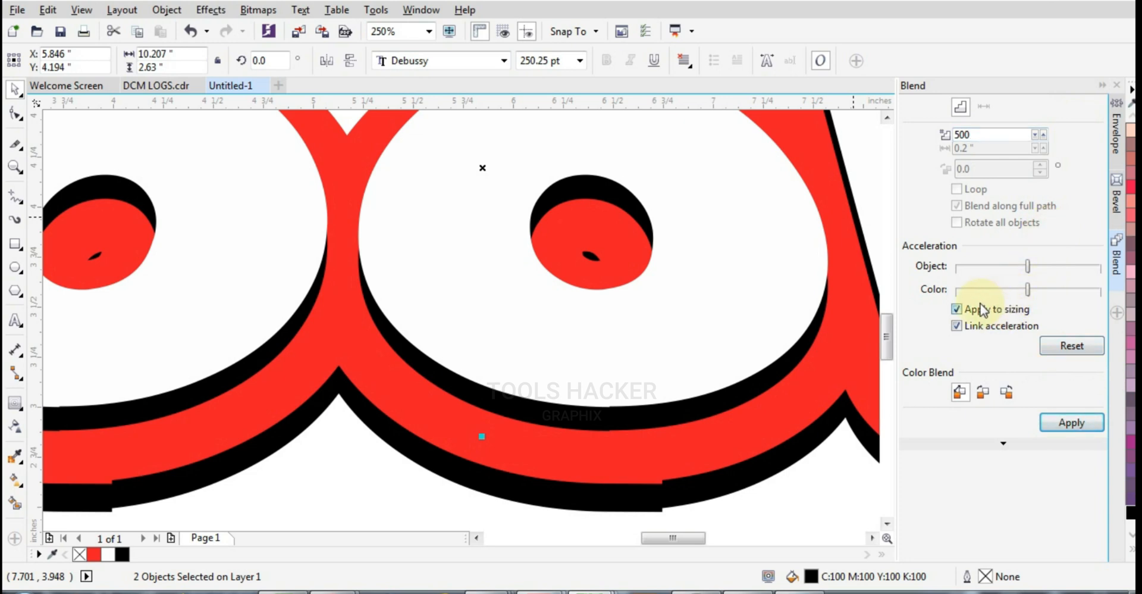
{"action": "left_click", "coordinate": [963, 191]}
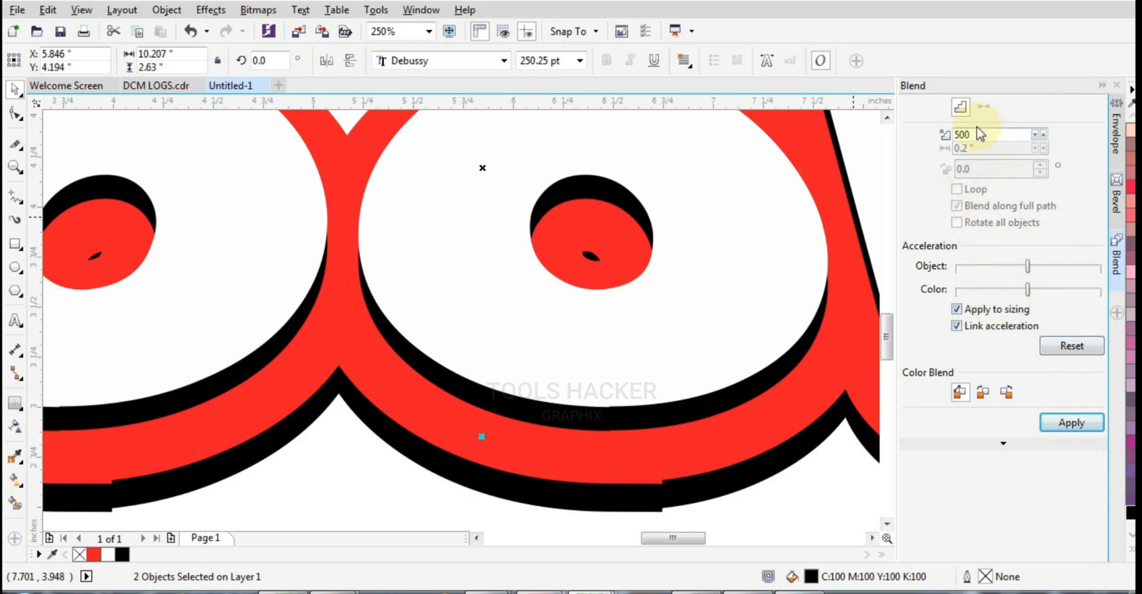
{"action": "left_click", "coordinate": [1050, 420]}
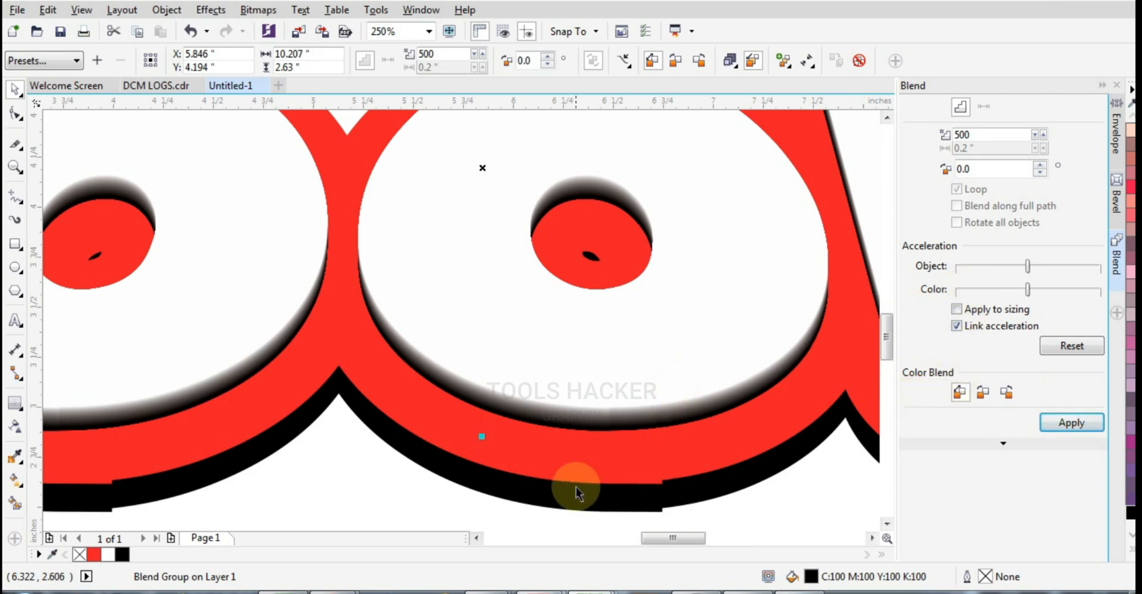
Step: Blend the red contour shape with the black contour copy behind it using 500 steps, and deselect the result
{"action": "scroll", "coordinate": [654, 512], "scroll_direction": "up", "scroll_amount": 1}
{"action": "scroll", "coordinate": [593, 389], "scroll_direction": "down", "scroll_amount": 1}
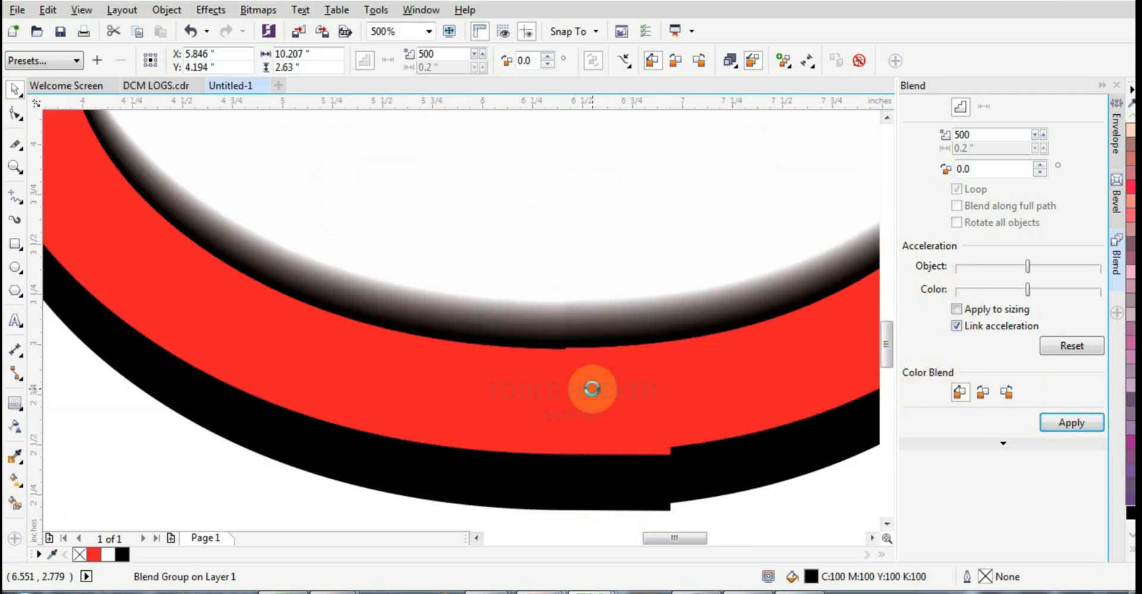
{"action": "scroll", "coordinate": [592, 417], "scroll_direction": "down", "scroll_amount": 3}
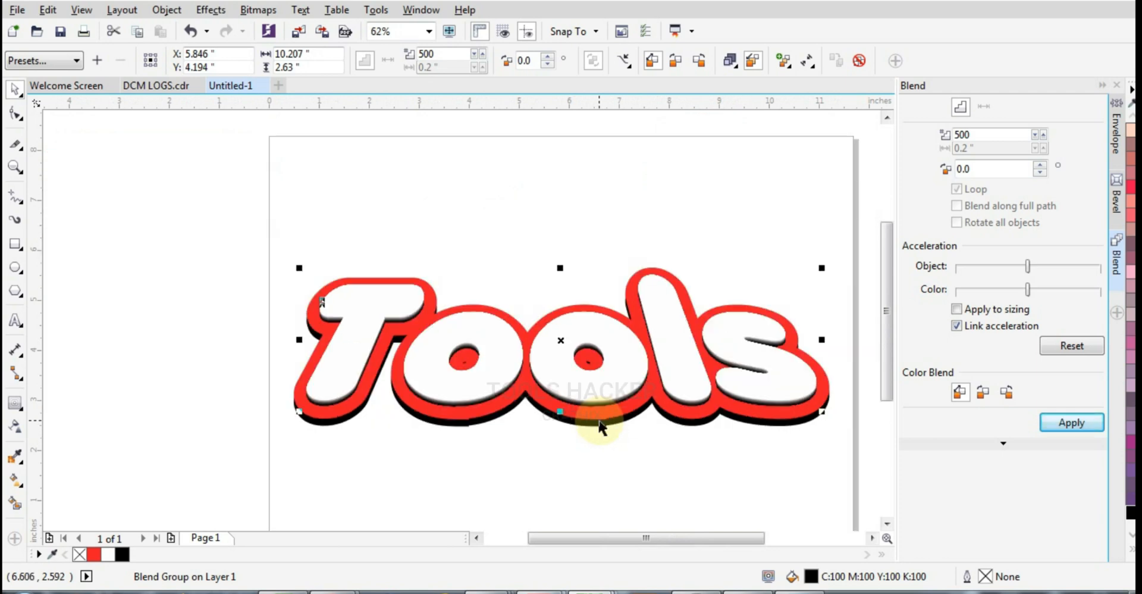
{"action": "left_click", "coordinate": [599, 421]}
{"action": "scroll", "coordinate": [598, 426], "scroll_direction": "up", "scroll_amount": 3}
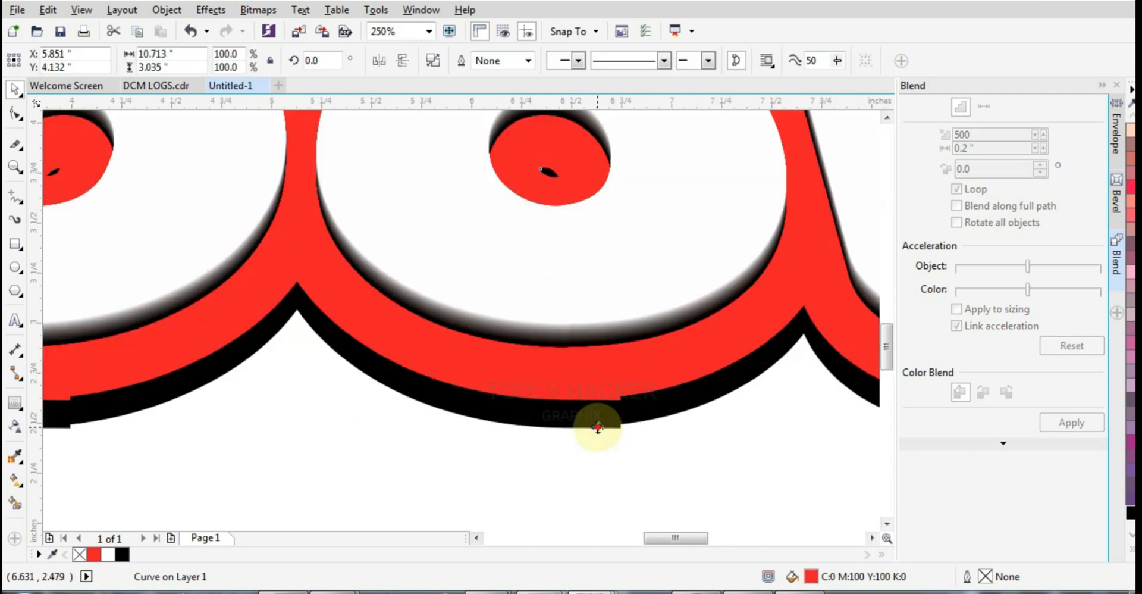
{"action": "left_click", "coordinate": [598, 428]}
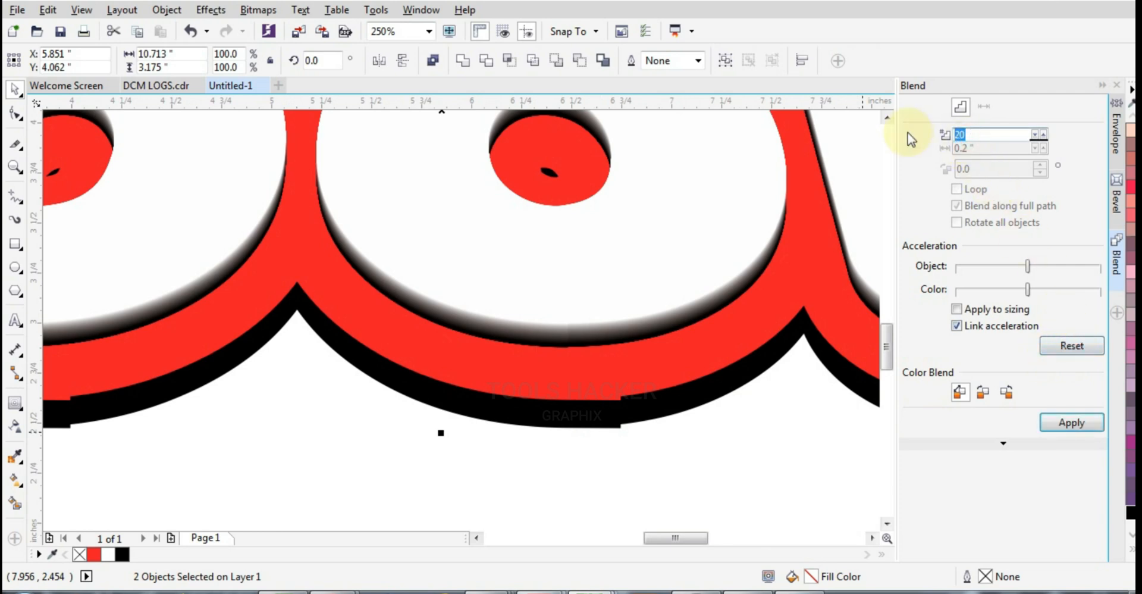
{"action": "type", "text": "500"}
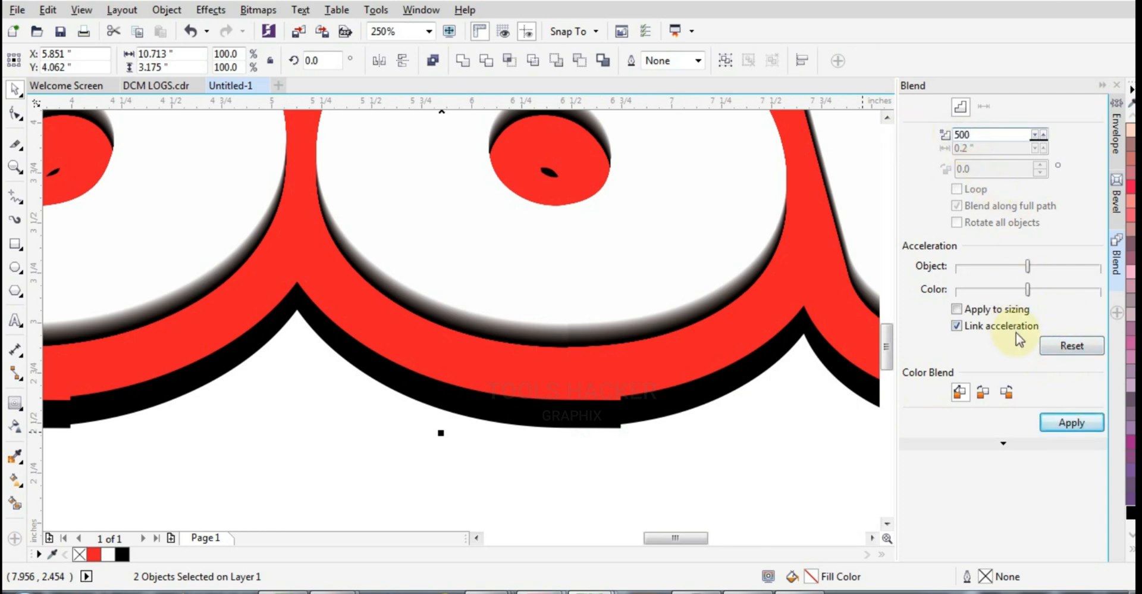
{"action": "left_click", "coordinate": [1068, 422]}
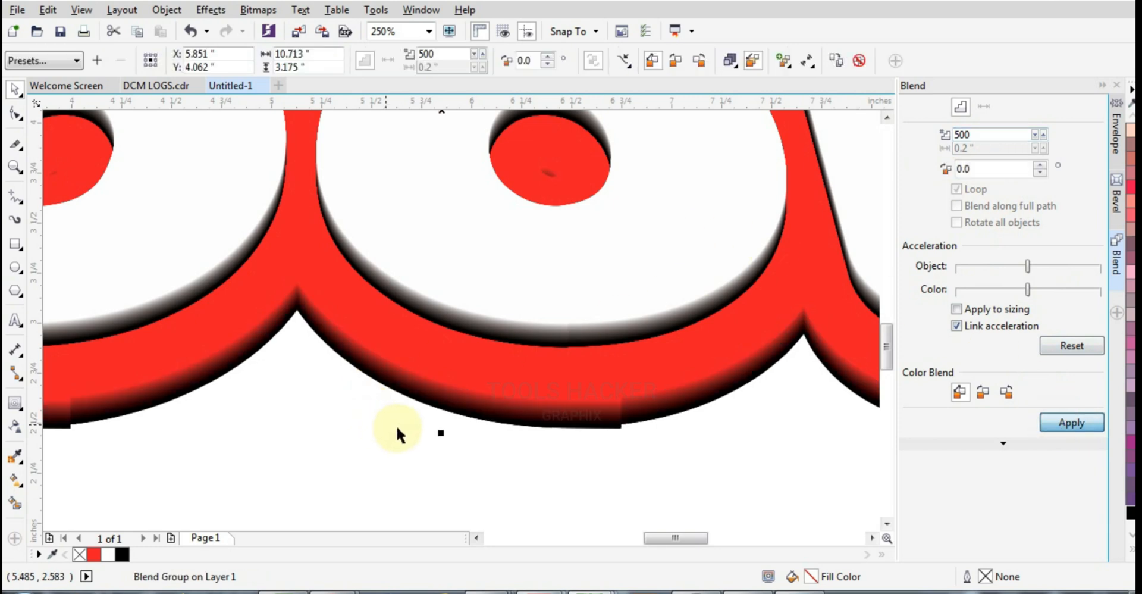
{"action": "left_click", "coordinate": [604, 445]}
Step: Add a drop shadow to the black contour curve, offset about 0.107 inch horizontally and -0.398 inch vertically
{"action": "scroll", "coordinate": [595, 429], "scroll_direction": "down", "scroll_amount": 2}
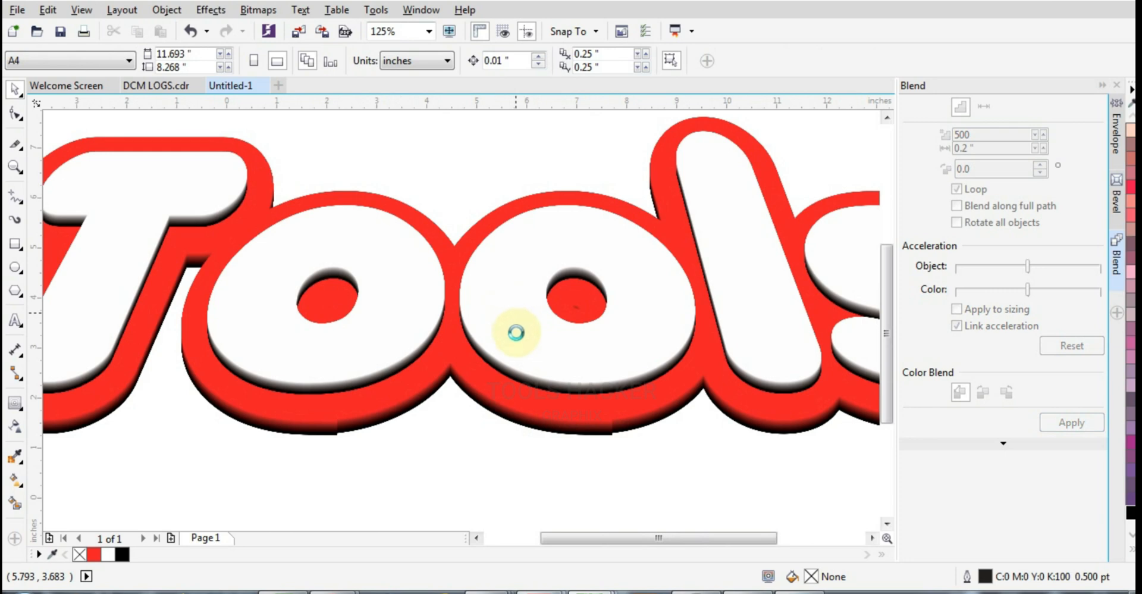
{"action": "scroll", "coordinate": [515, 331], "scroll_direction": "down", "scroll_amount": 2}
{"action": "scroll", "coordinate": [565, 352], "scroll_direction": "up", "scroll_amount": 2}
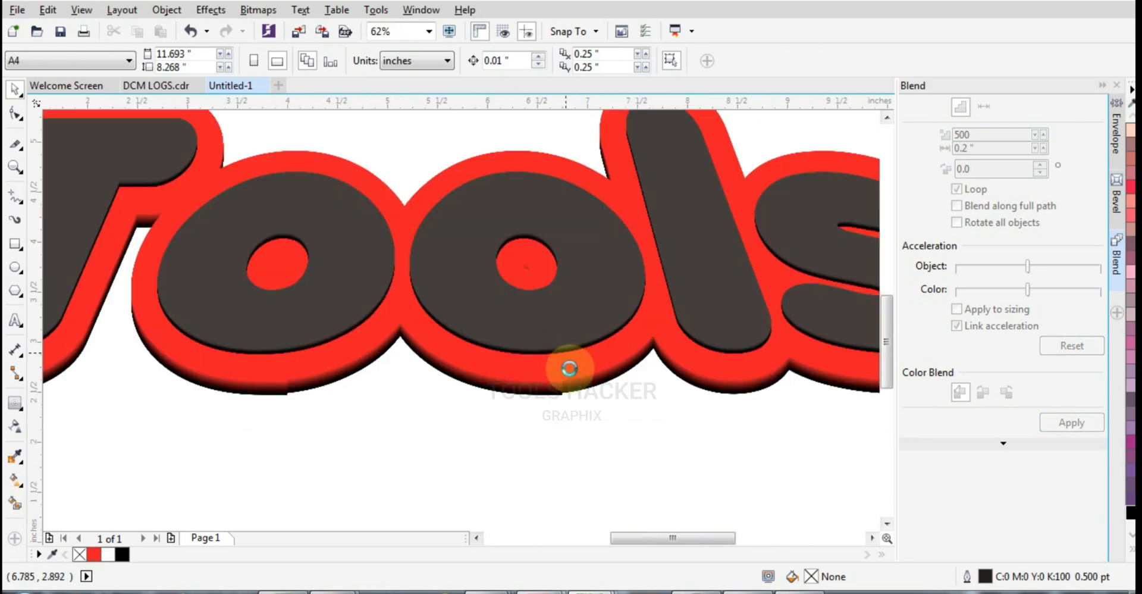
{"action": "left_click", "coordinate": [557, 397]}
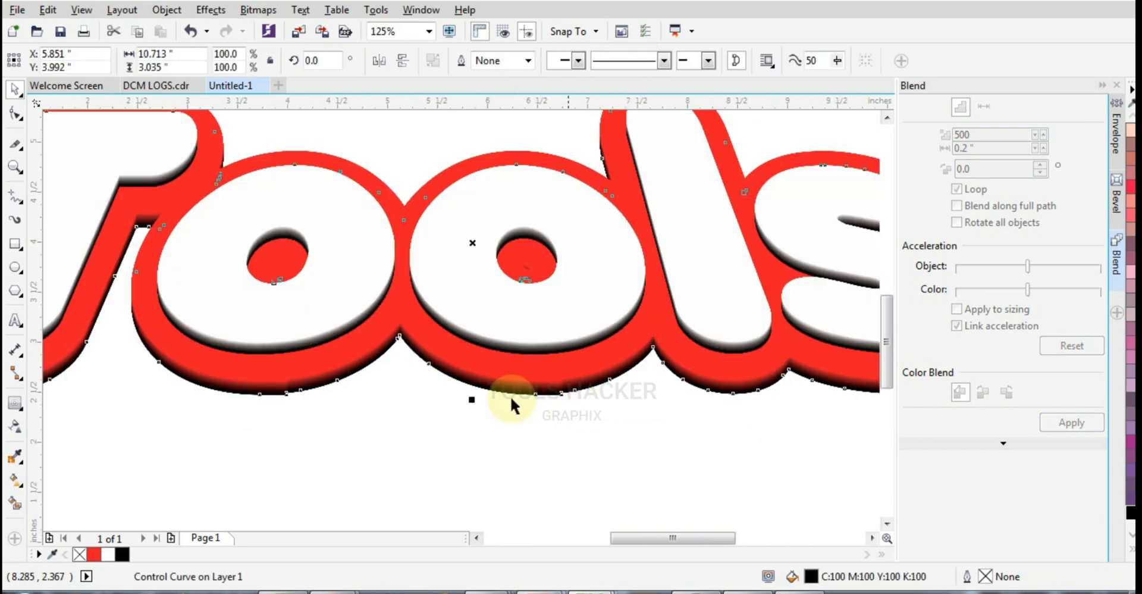
{"action": "left_click", "coordinate": [16, 405]}
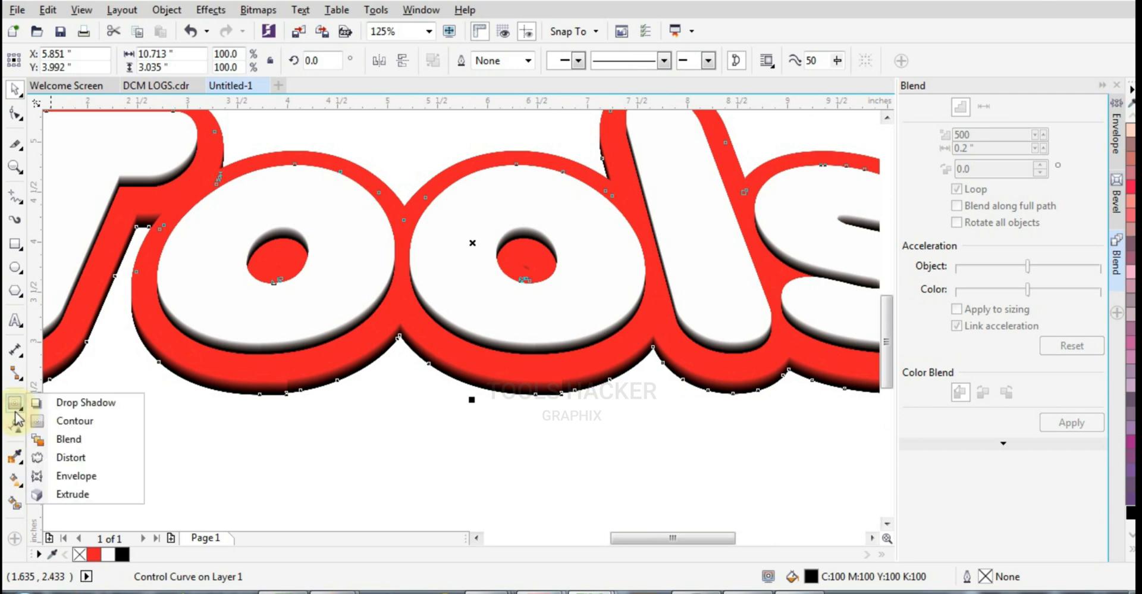
{"action": "left_click", "coordinate": [95, 400]}
{"action": "left_click_drag", "start_coordinate": [502, 252], "coordinate": [511, 292]}
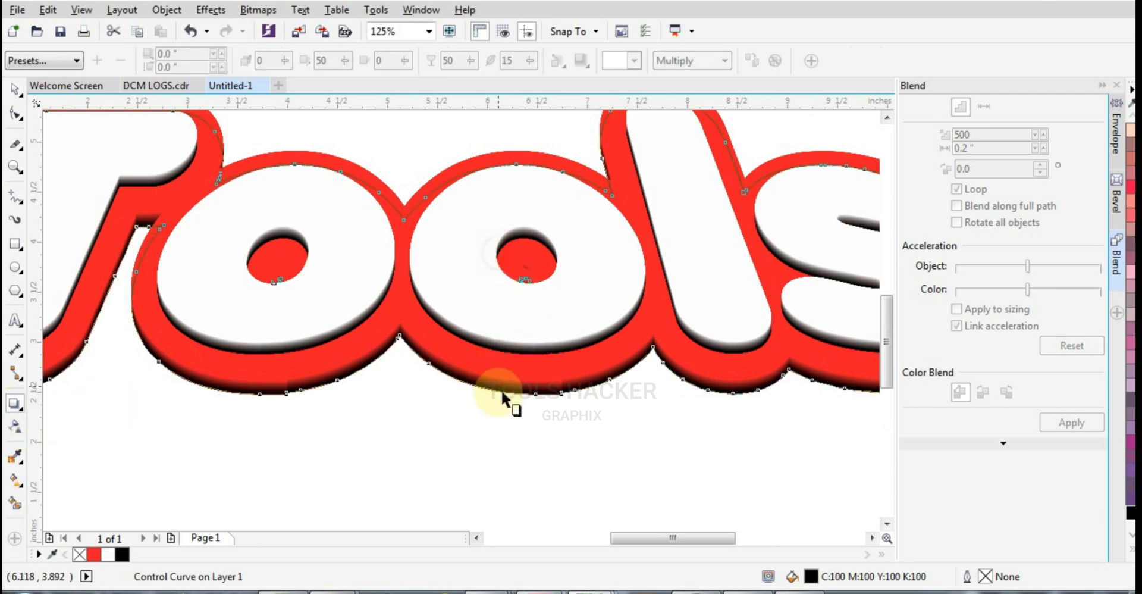
{"action": "key", "text": "ctrl+z"}
{"action": "scroll", "coordinate": [581, 461], "scroll_direction": "down", "scroll_amount": 1}
{"action": "key", "text": "ctrl+shift+z"}
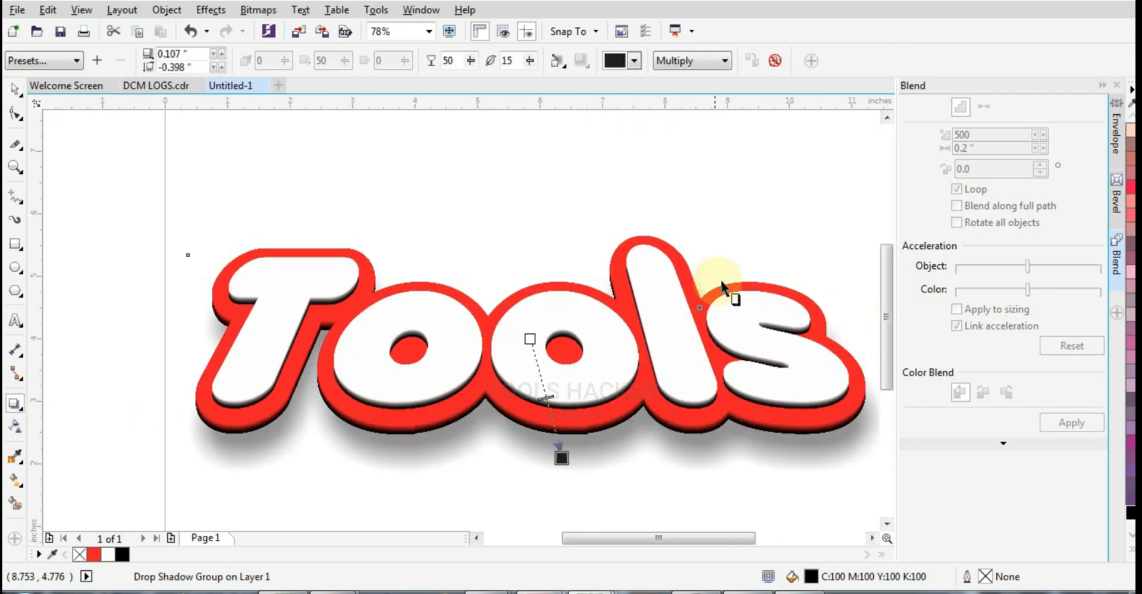
Step: Set the opacity of the drop shadow beneath the lettering to 75
{"action": "left_click", "coordinate": [463, 58]}
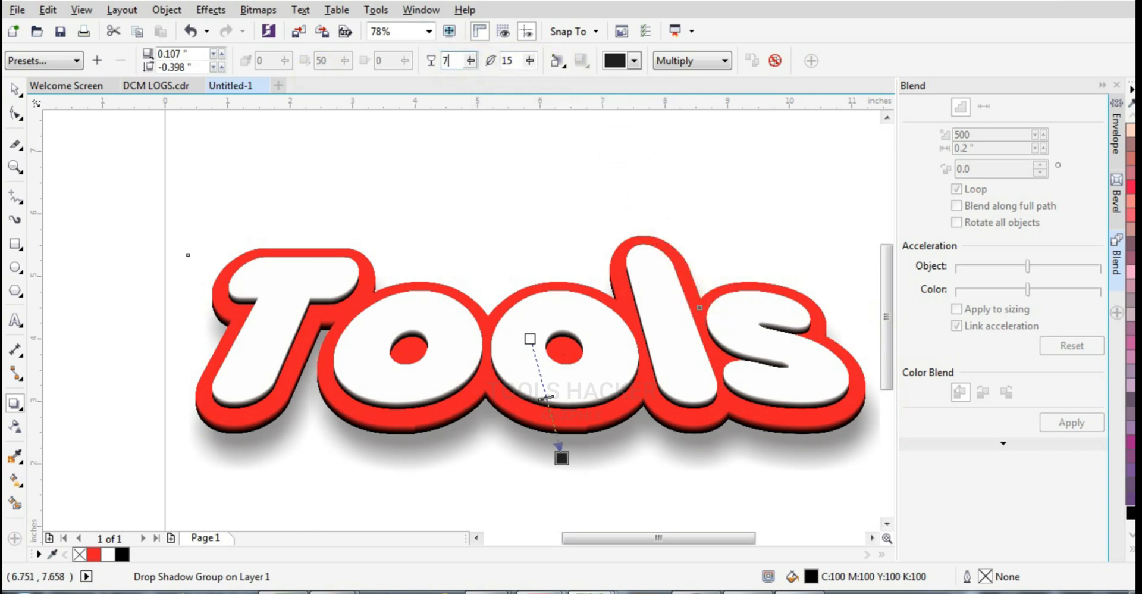
{"action": "type", "text": "75"}
{"action": "key", "text": "Tab"}
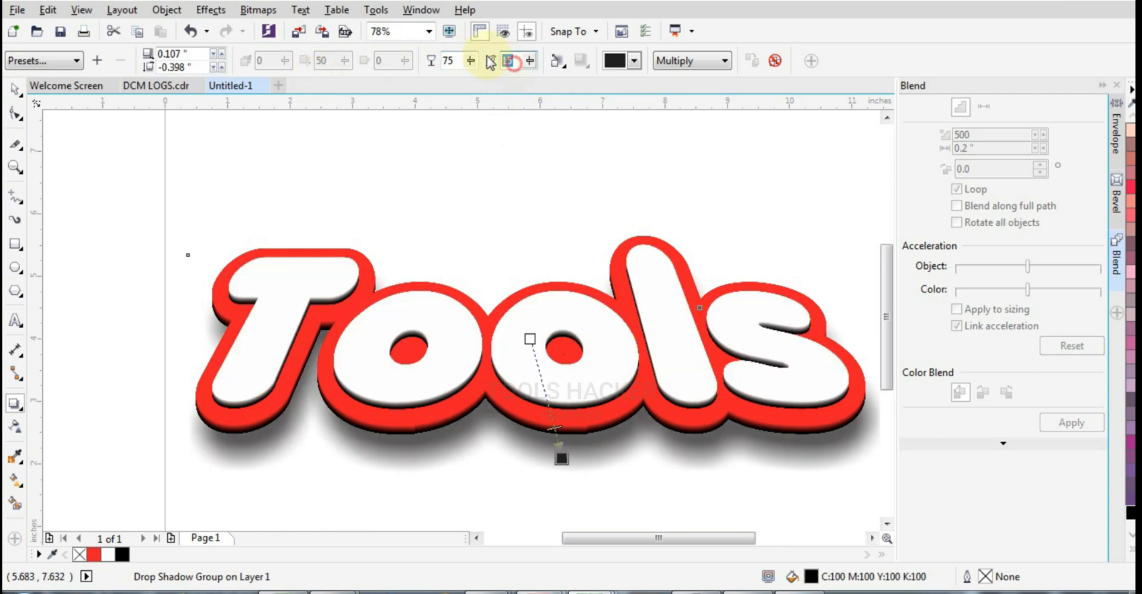
Step: Try a feathering of 5 on the drop shadow, undo it, and deselect everything
{"action": "type", "text": "5"}
{"action": "key", "text": "Return"}
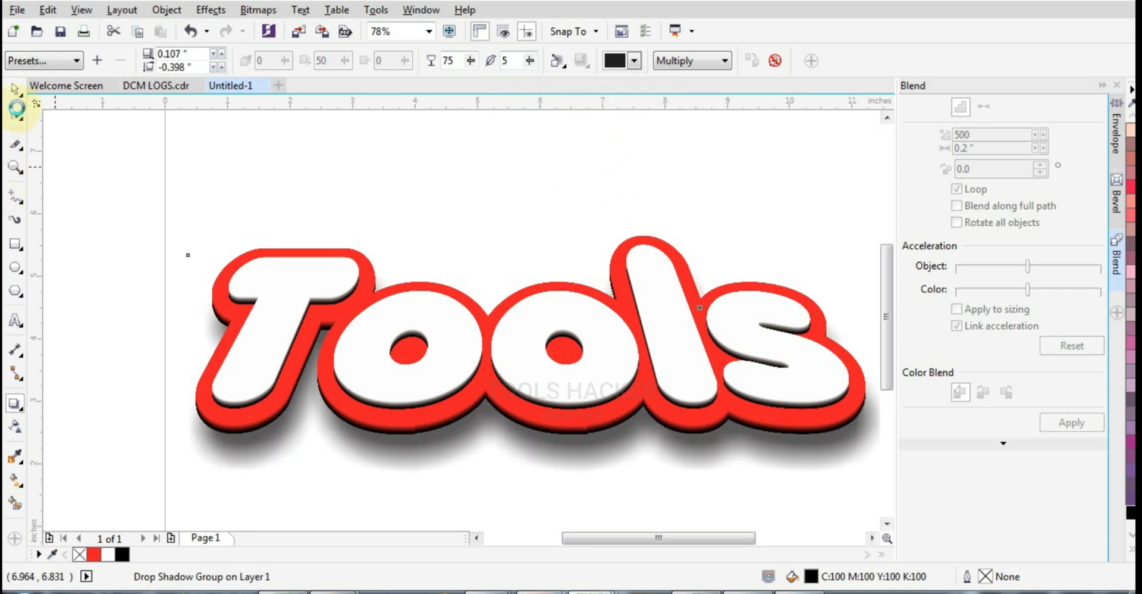
{"action": "key", "text": "ctrl+z"}
{"action": "left_click", "coordinate": [453, 198]}
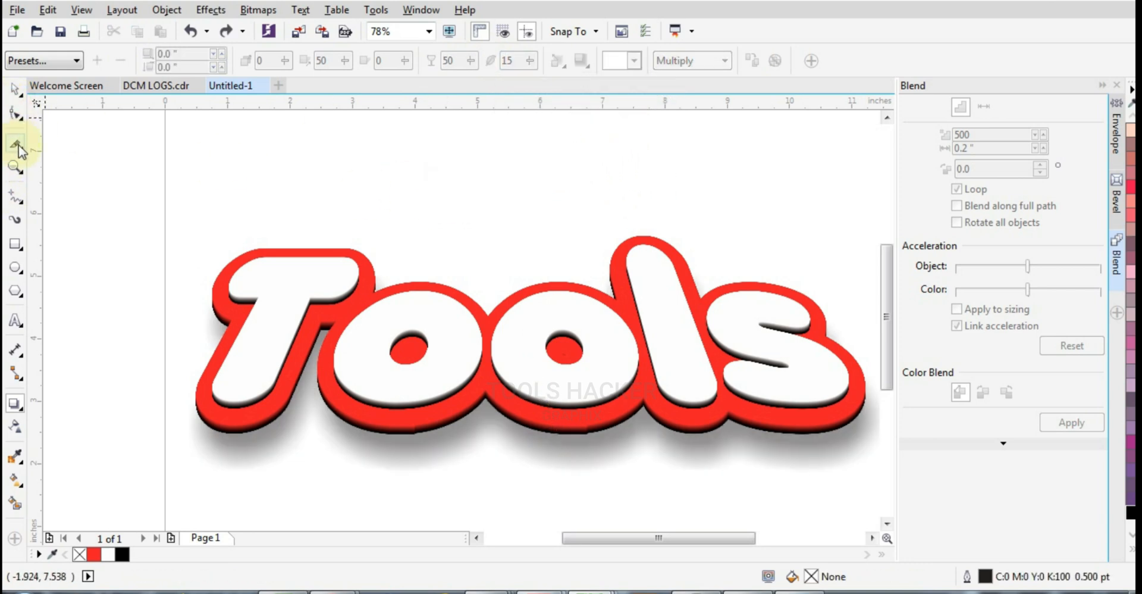
Step: Examine the whole shadowed Tools lettering in a close-fitting view and in full-screen preview
{"action": "left_click", "coordinate": [15, 167]}
{"action": "scroll", "coordinate": [387, 198], "scroll_direction": "down", "scroll_amount": 4}
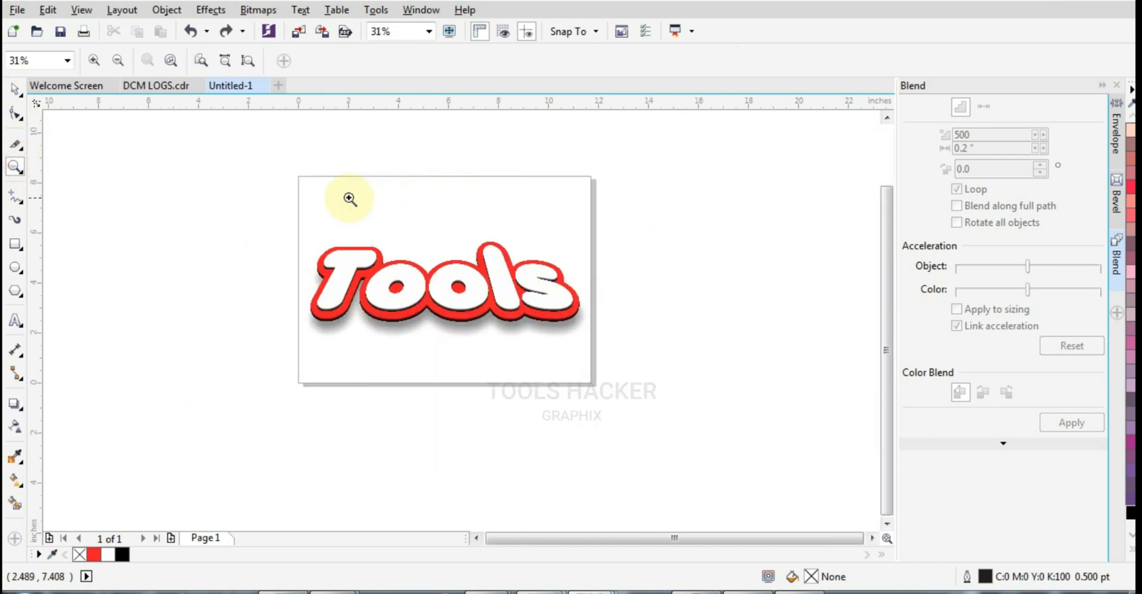
{"action": "left_click_drag", "start_coordinate": [252, 225], "coordinate": [605, 332]}
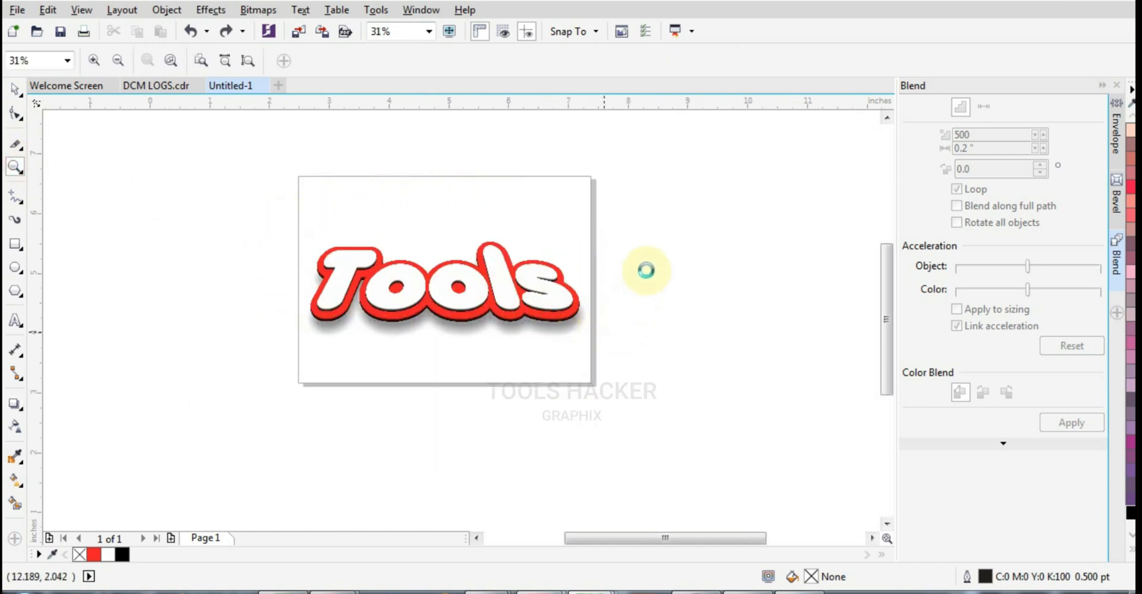
{"action": "left_click", "coordinate": [15, 90]}
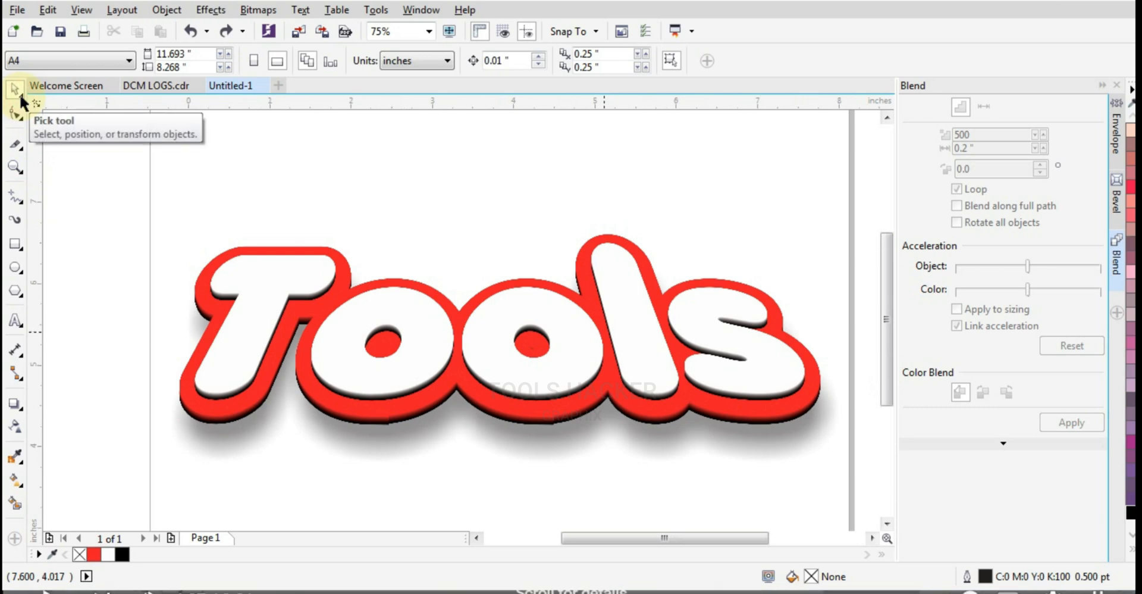
{"action": "key", "text": "F9"}
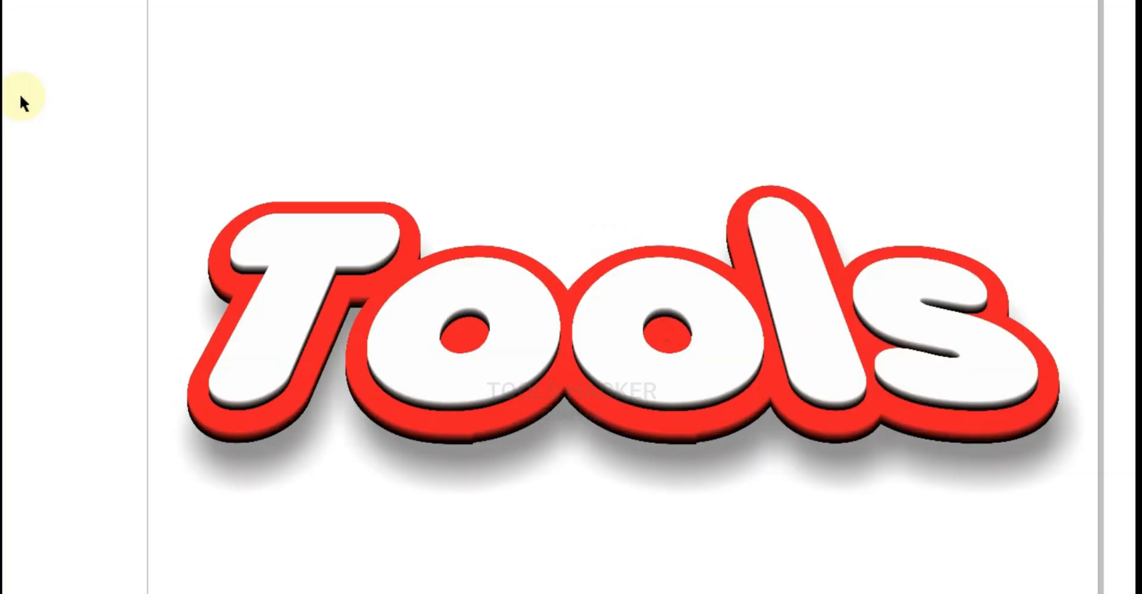
{"action": "left_click", "coordinate": [1111, 155]}
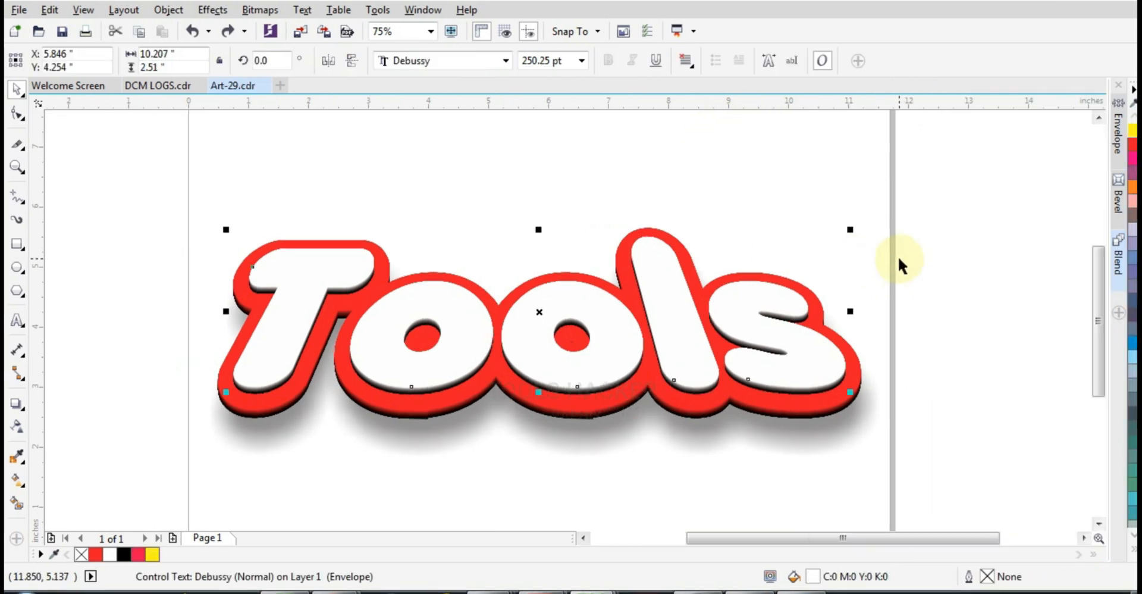
Step: Raise the white front Tools text to Y 4.74 inches and fill it with yellow
{"action": "left_click", "coordinate": [936, 259]}
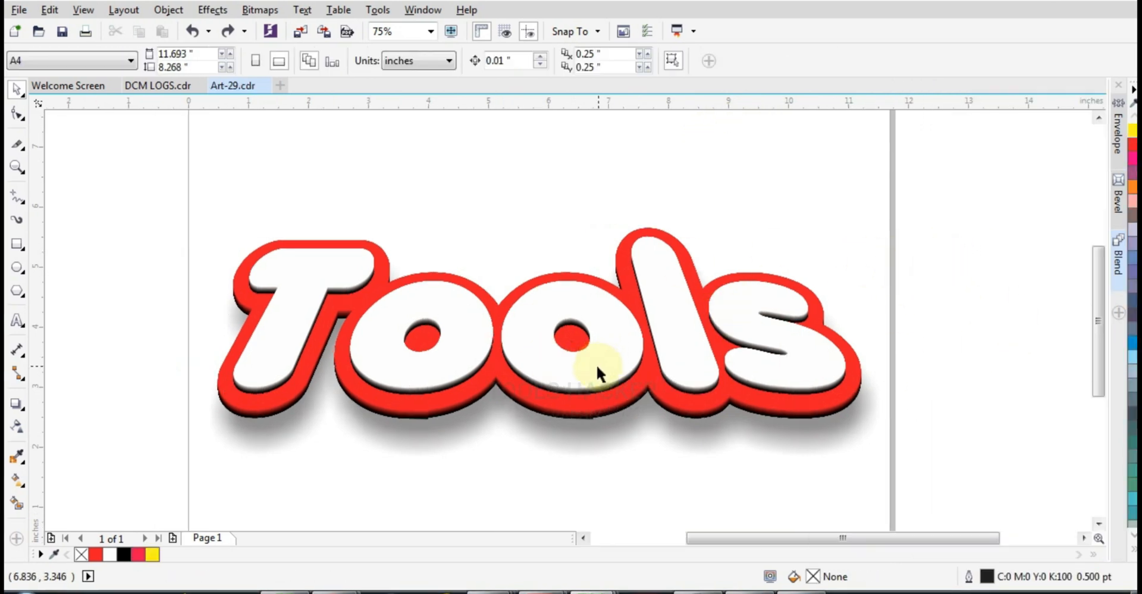
{"action": "left_click", "coordinate": [574, 369]}
{"action": "left_click_drag", "start_coordinate": [541, 365], "coordinate": [539, 342]}
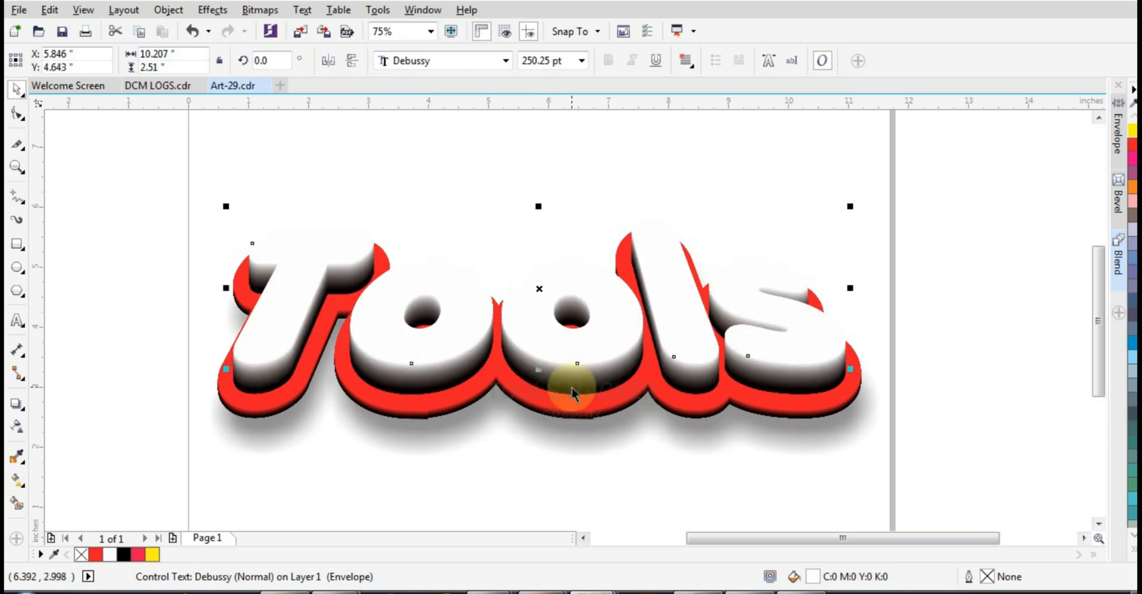
{"action": "left_click", "coordinate": [1132, 130]}
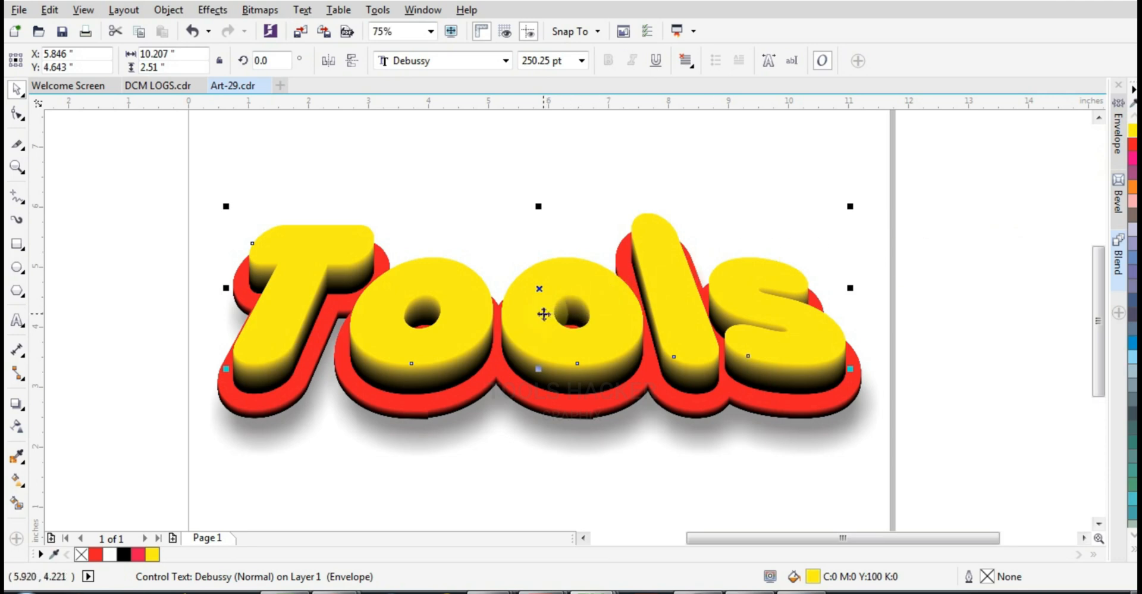
{"action": "key", "text": "Up"}
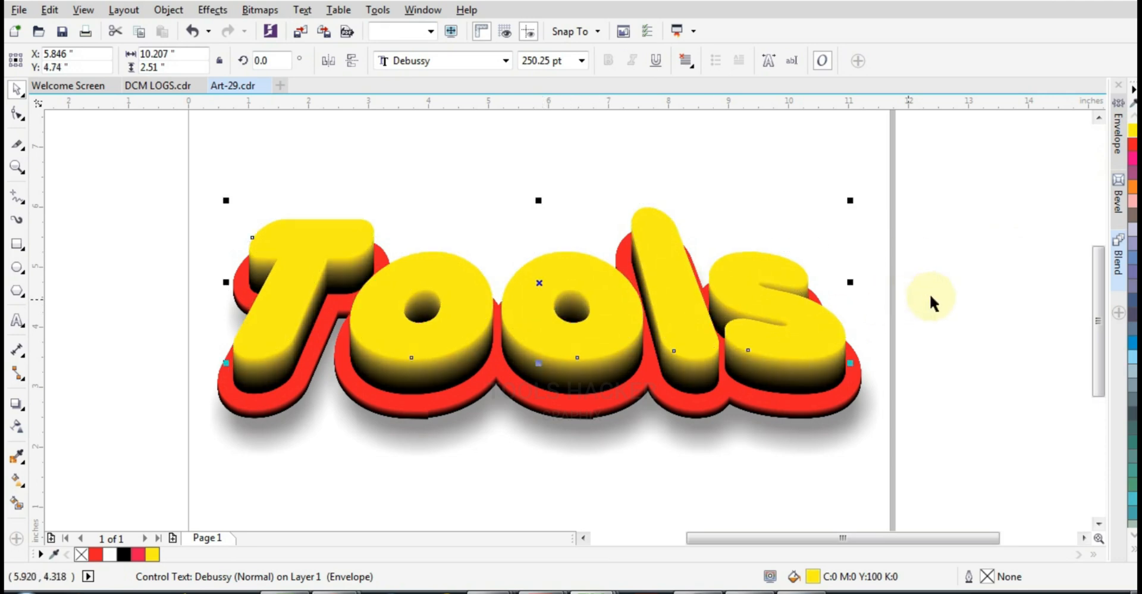
Step: Lower the black contour curve at the back to Y 3.572 inches, and deselect it
{"action": "key", "text": "ctrl+q"}
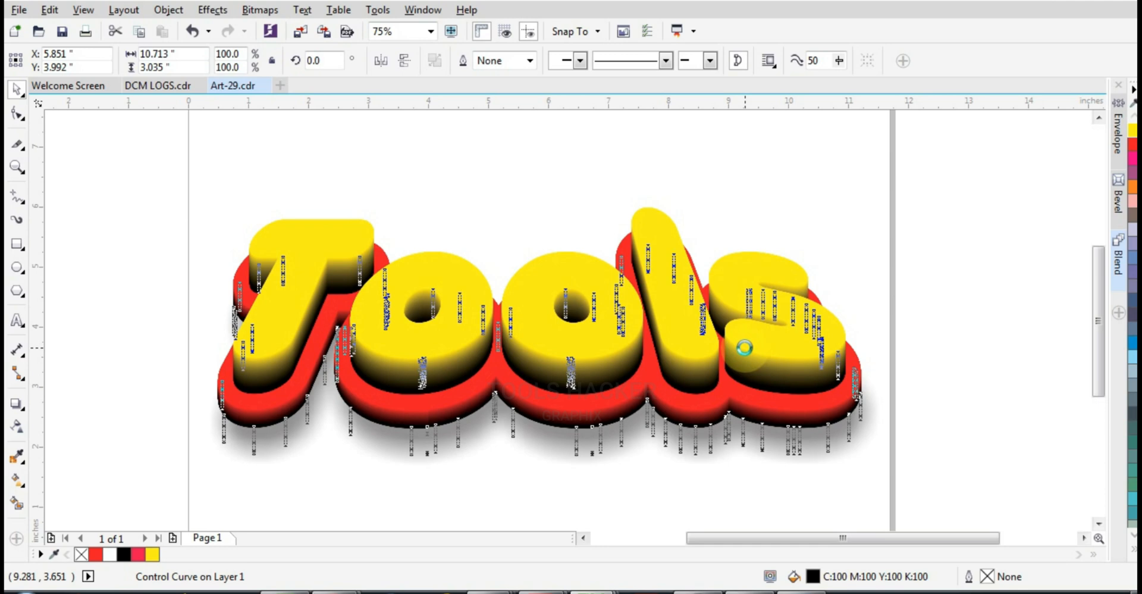
{"action": "key", "text": "Up"}
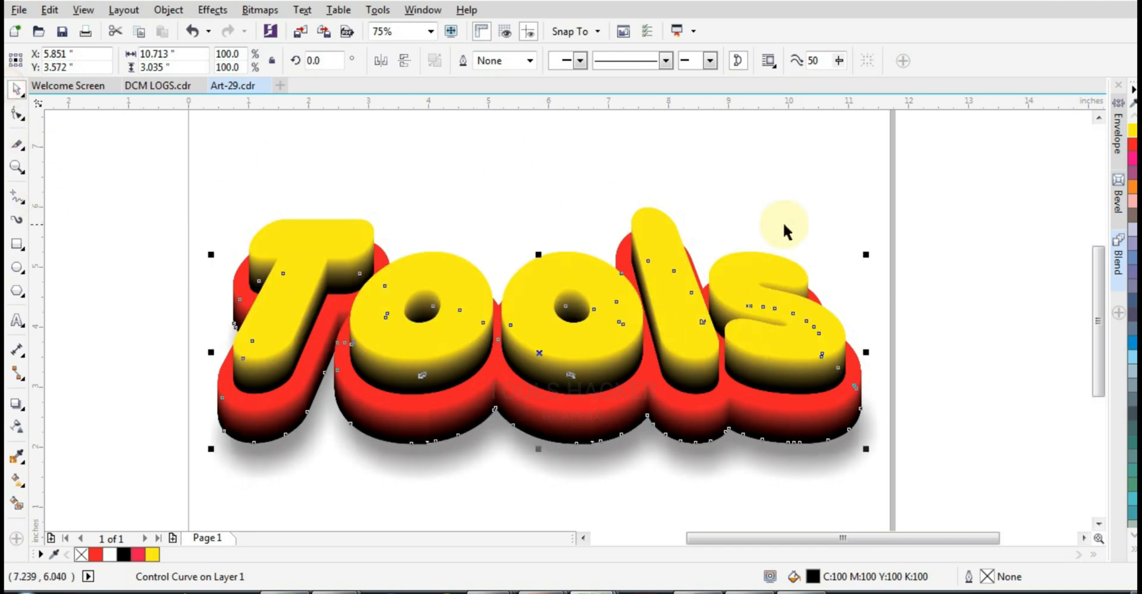
{"action": "left_click", "coordinate": [872, 213]}
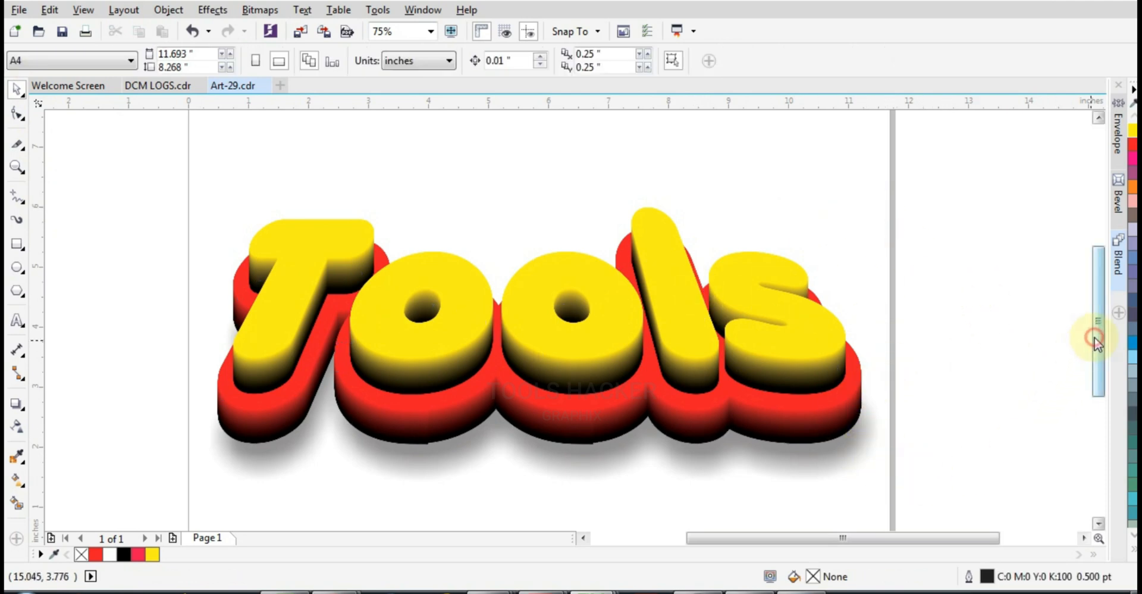
Step: Place a copy of the yellow Tools text below the artwork at about X 6.291, Y 0.184 inches, and fill it black
{"action": "left_click_drag", "start_coordinate": [1095, 337], "coordinate": [1095, 333]}
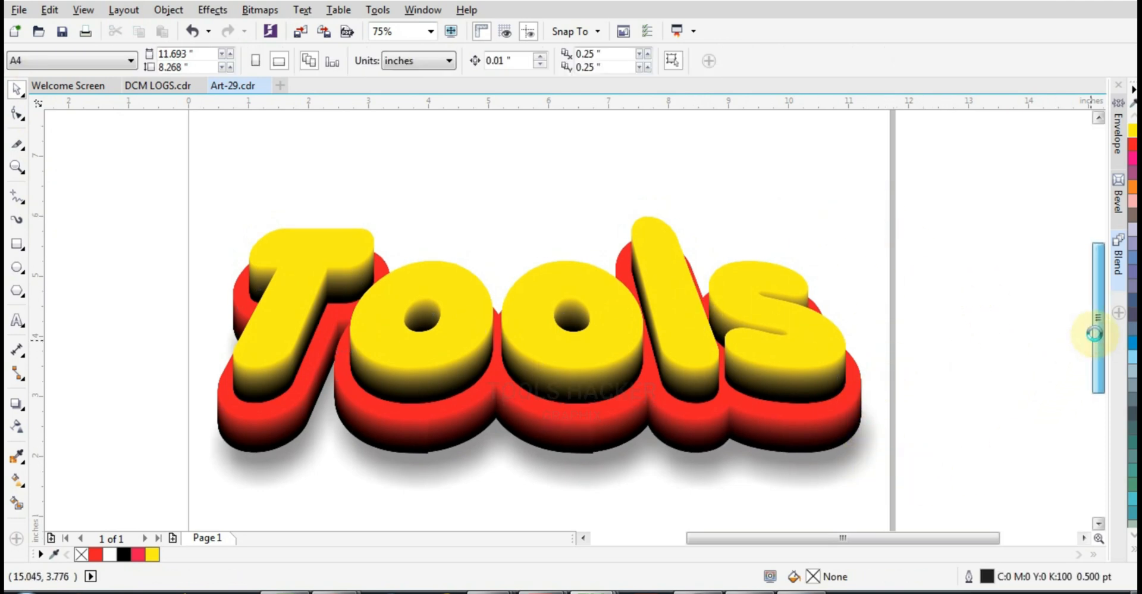
{"action": "left_click", "coordinate": [320, 251]}
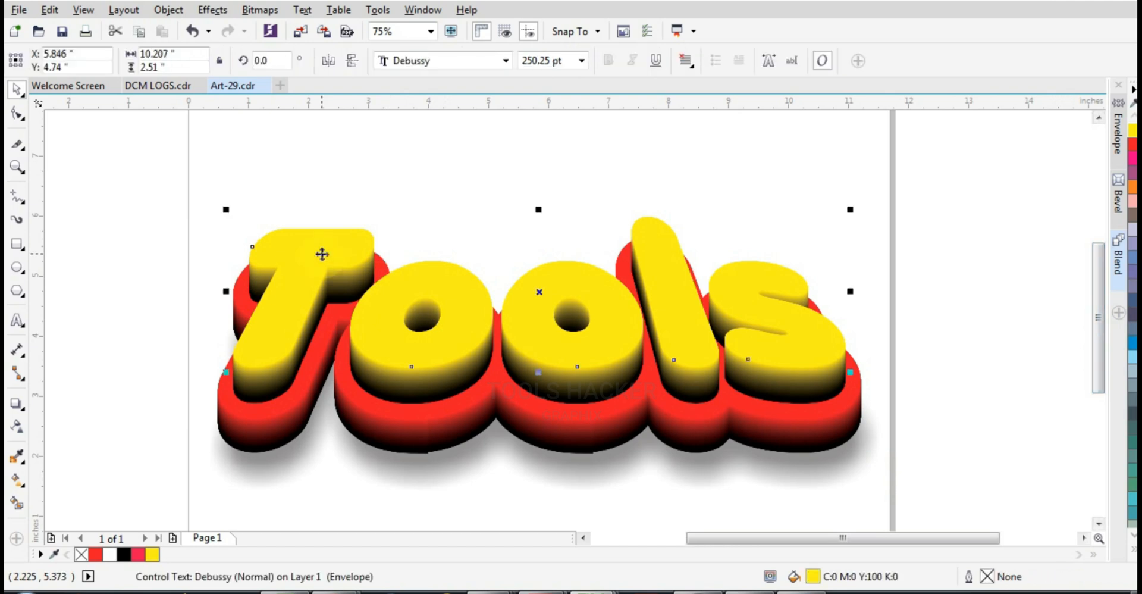
{"action": "key", "text": "ctrl+c"}
{"action": "key", "text": "ctrl+v"}
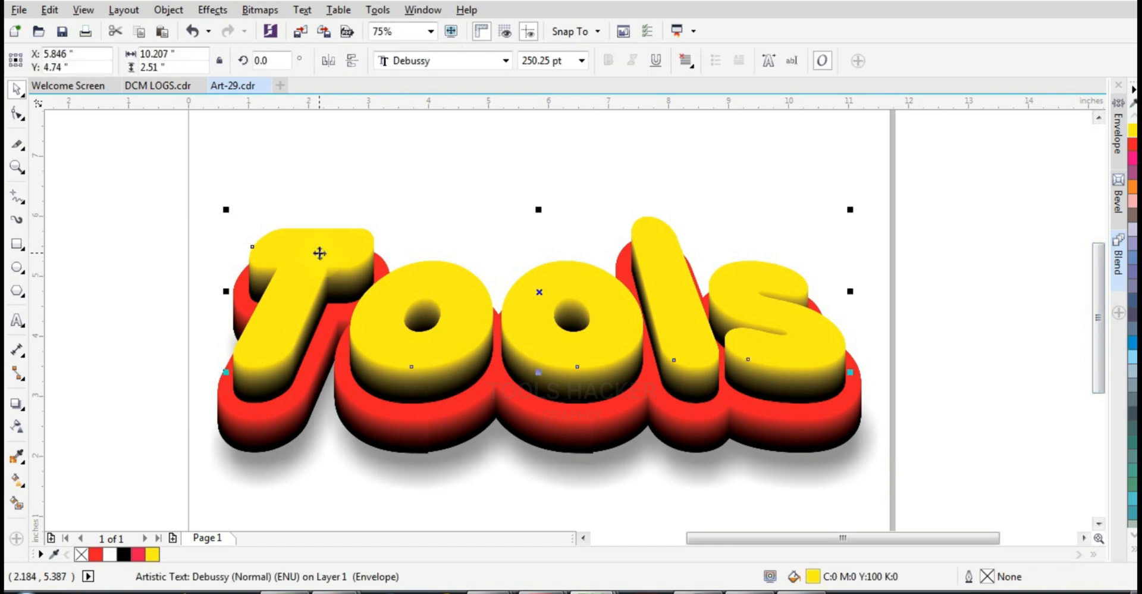
{"action": "left_click_drag", "start_coordinate": [322, 254], "coordinate": [391, 457]}
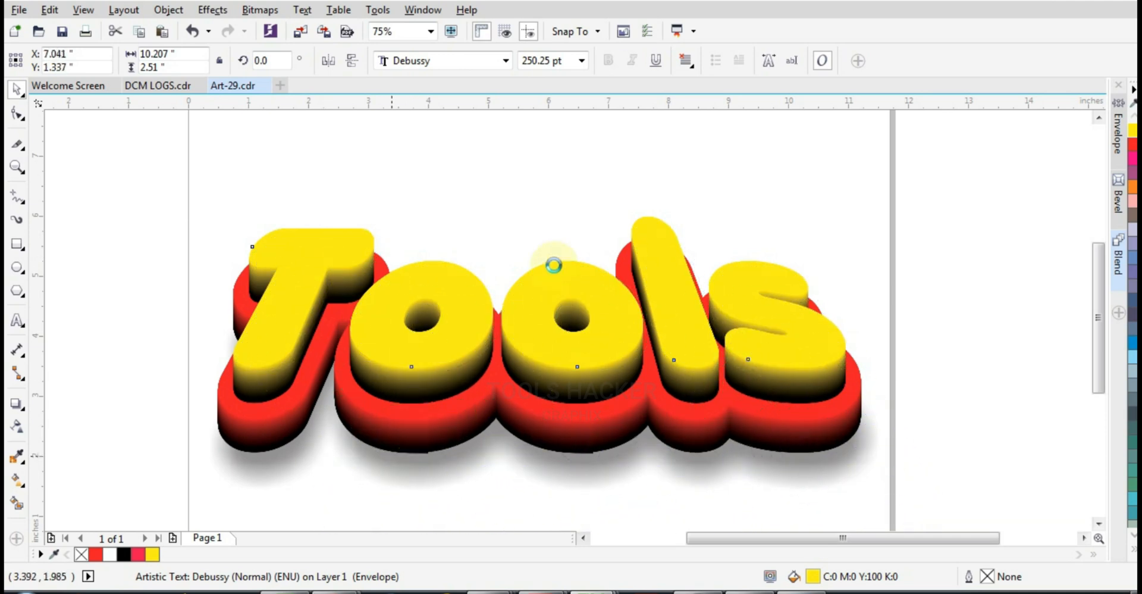
{"action": "left_click_drag", "start_coordinate": [1100, 308], "coordinate": [1023, 348]}
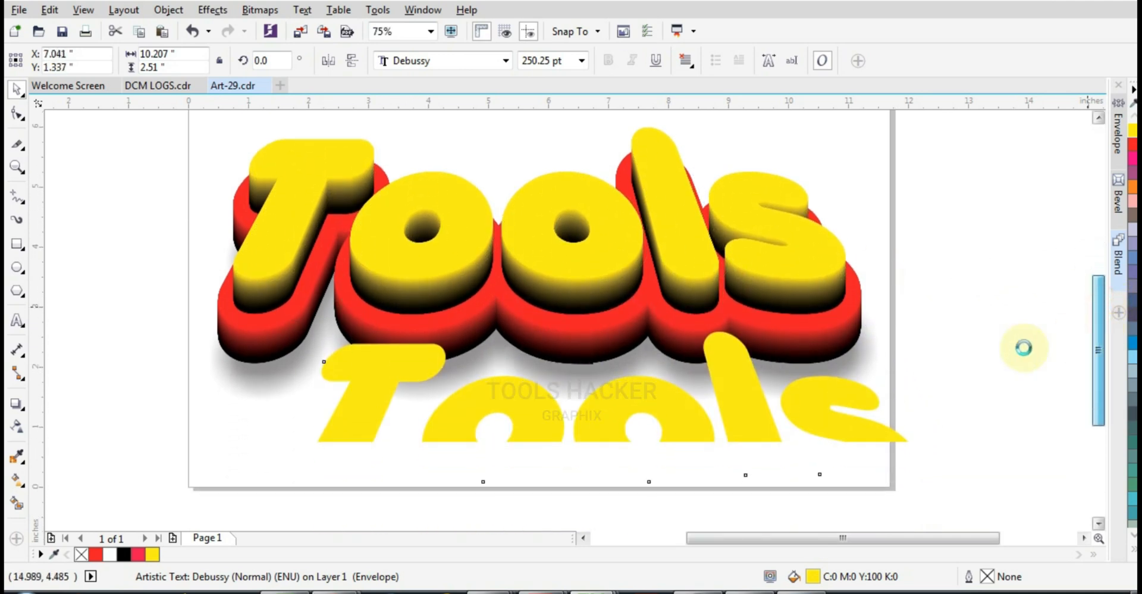
{"action": "left_click_drag", "start_coordinate": [751, 412], "coordinate": [707, 480]}
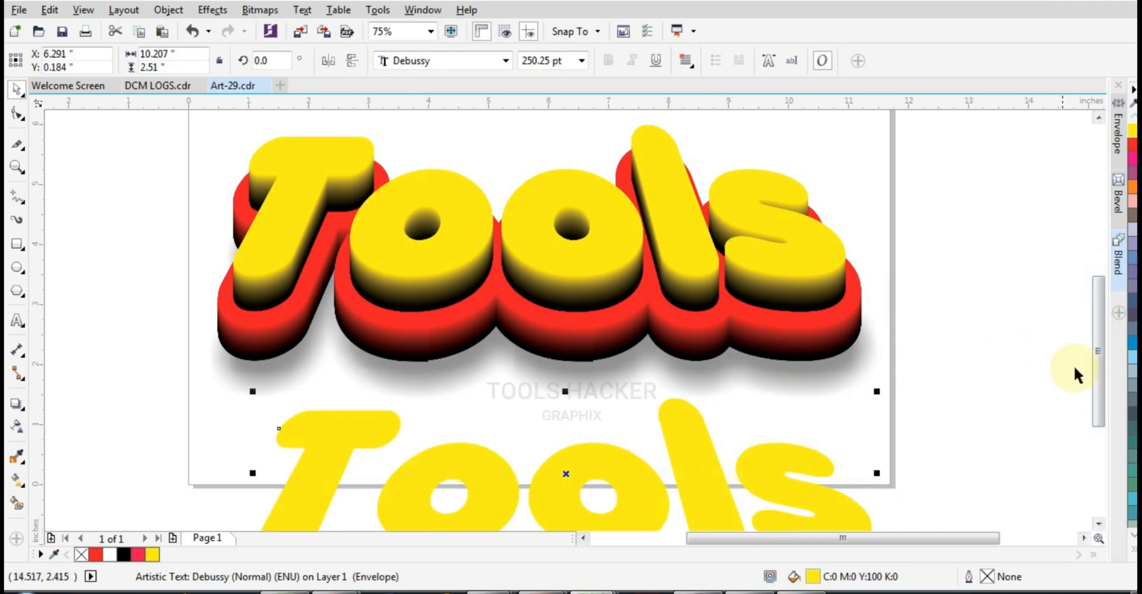
{"action": "left_click", "coordinate": [1131, 549]}
{"action": "left_click", "coordinate": [1120, 213]}
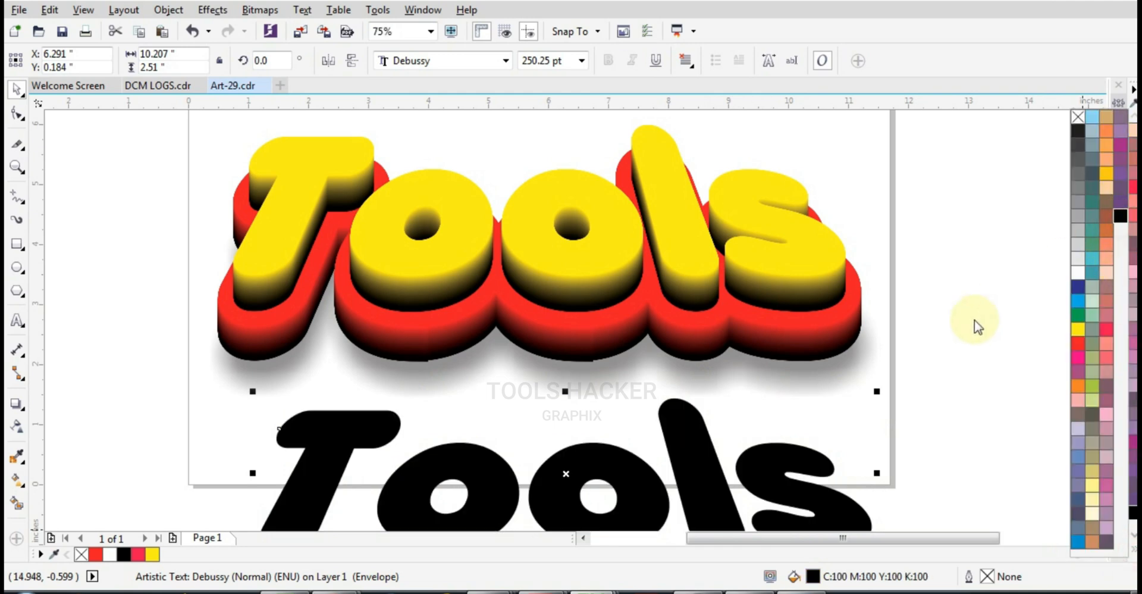
Step: Duplicate the black Tools text, shift the copy to X 6.351, Y 0.144 inches, and fill it white
{"action": "key", "text": "ctrl+d"}
{"action": "key", "text": "ctrl+d"}
{"action": "key", "text": "ctrl+d"}
{"action": "key", "text": "ctrl+d"}
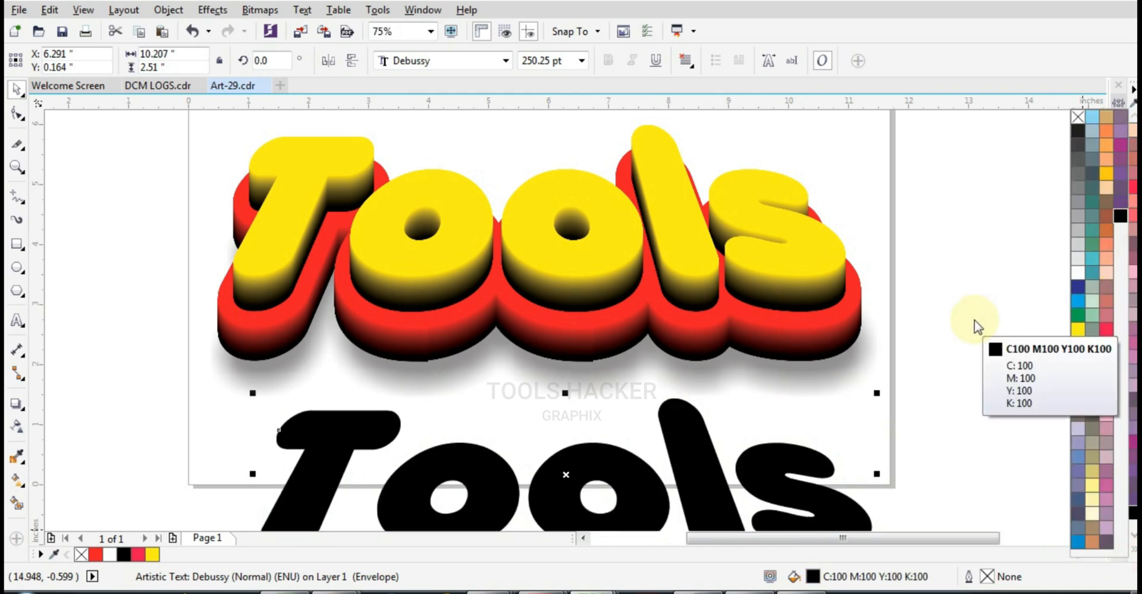
{"action": "key", "text": "Right"}
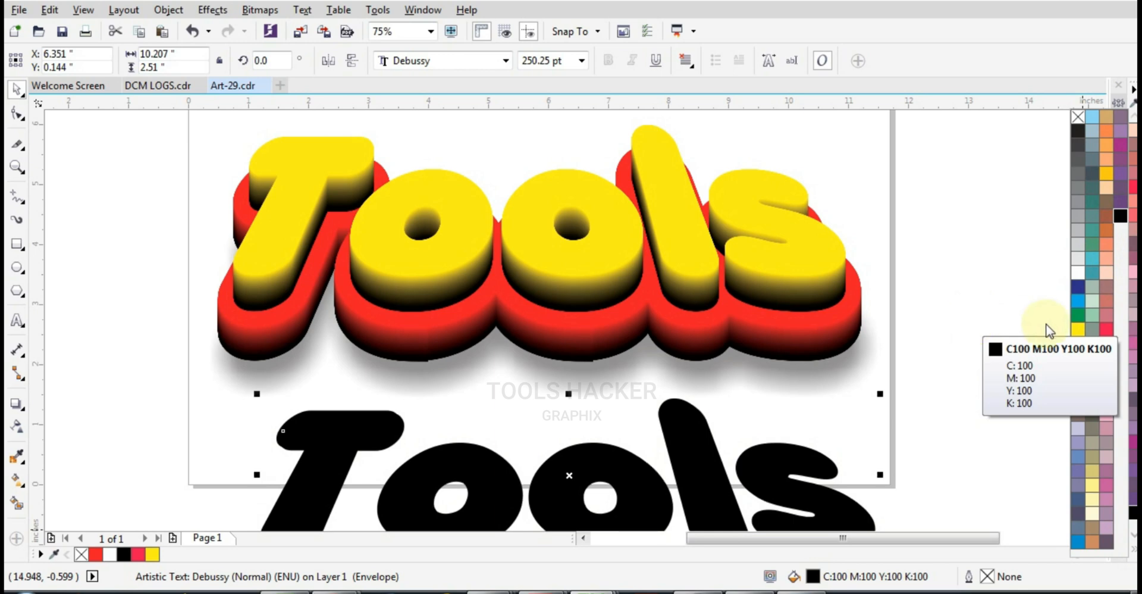
{"action": "left_click", "coordinate": [1076, 275]}
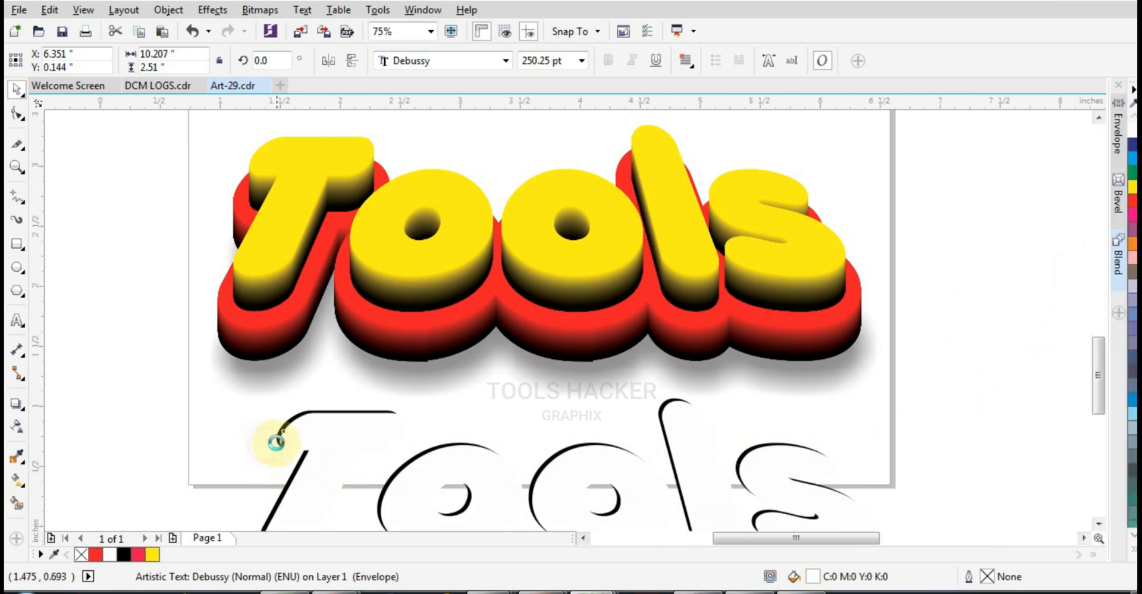
Step: Trim the black Tools text with the offset white copy below the artwork, and delete the white copy
{"action": "scroll", "coordinate": [275, 439], "scroll_direction": "up", "scroll_amount": 2}
{"action": "left_click", "coordinate": [302, 371], "text": "shift"}
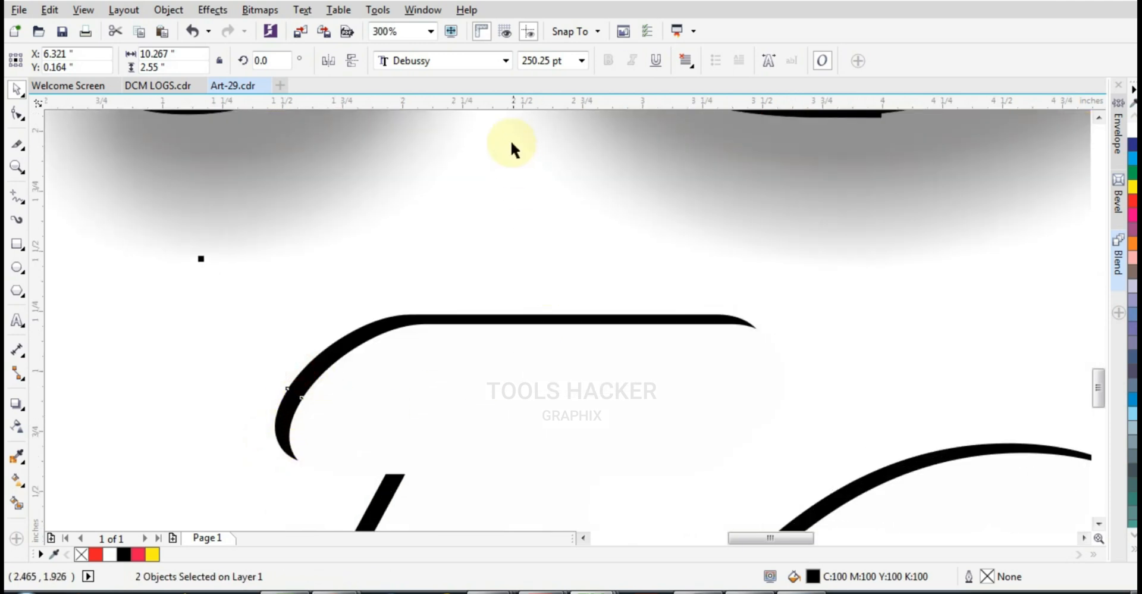
{"action": "left_click", "coordinate": [302, 10]}
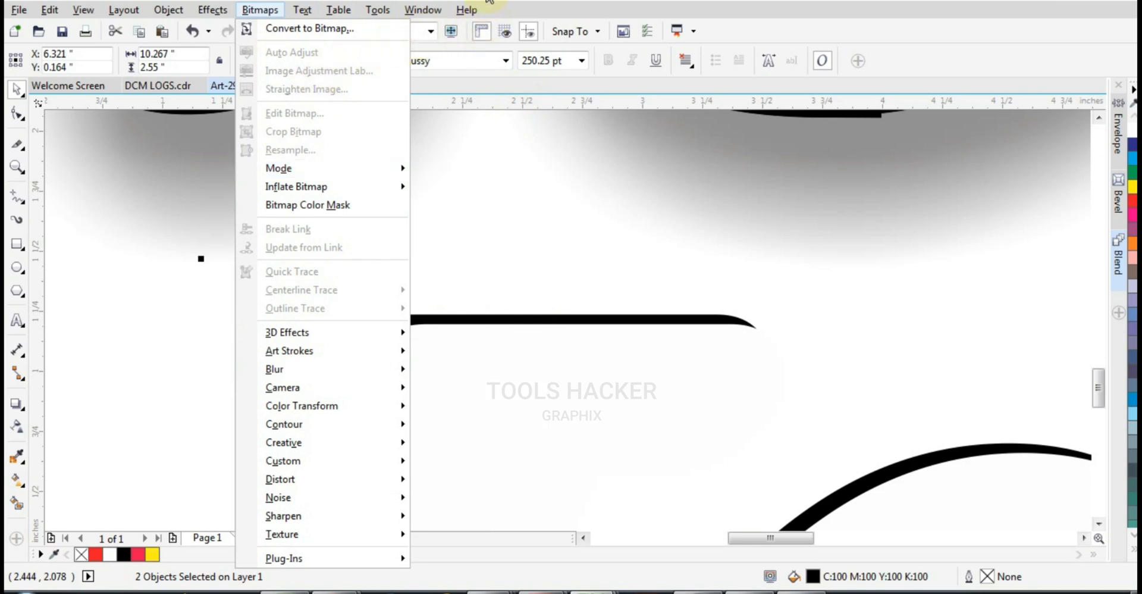
{"action": "left_click", "coordinate": [477, 234]}
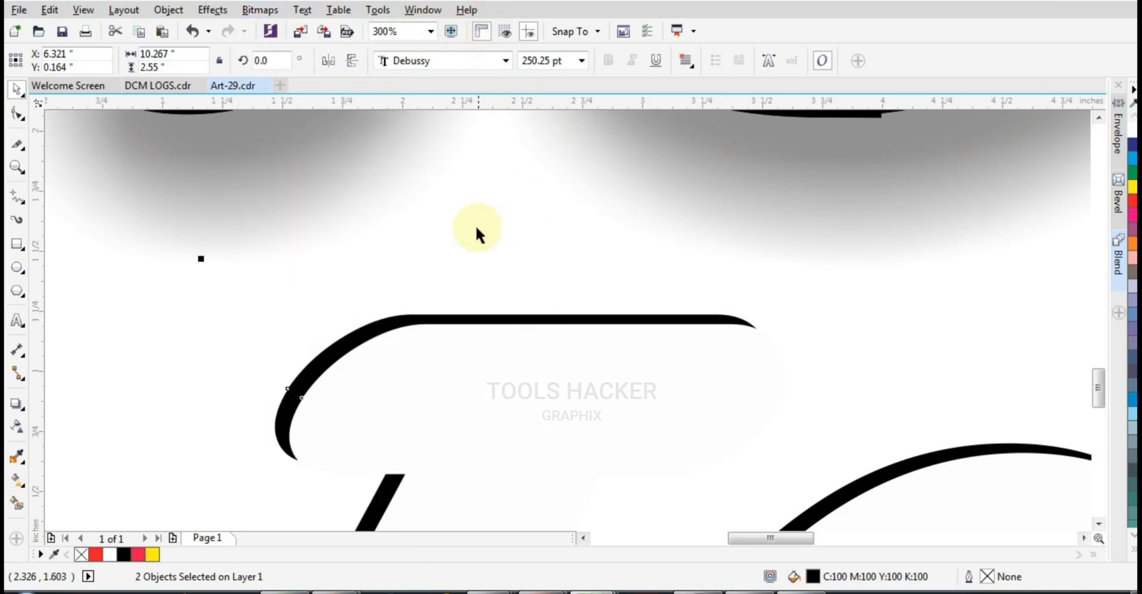
{"action": "left_click", "coordinate": [359, 371]}
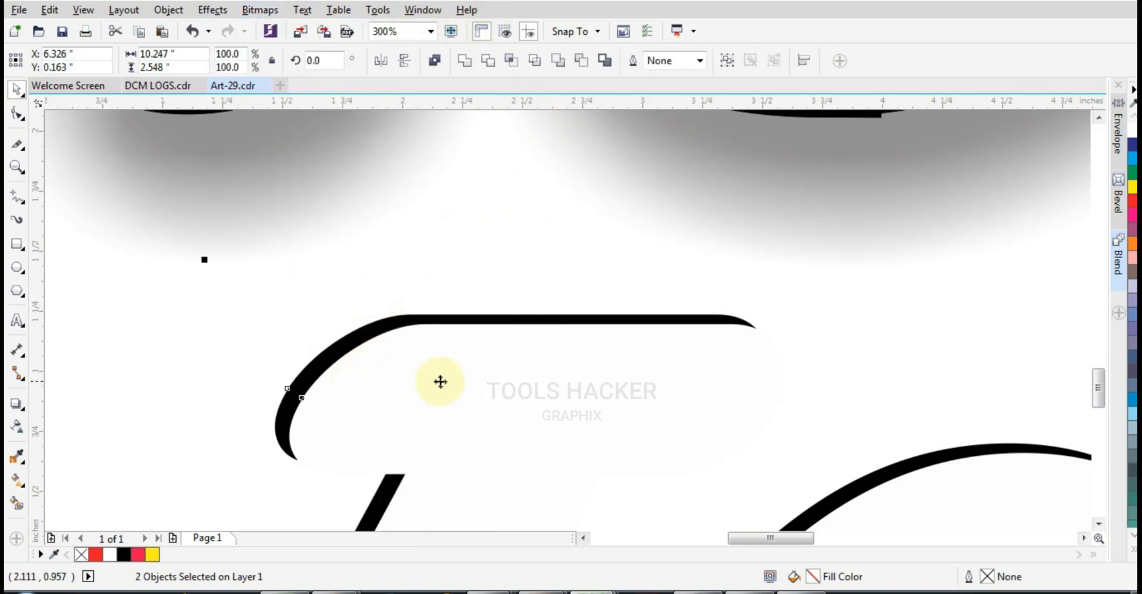
{"action": "left_click", "coordinate": [492, 69]}
{"action": "left_click", "coordinate": [256, 346]}
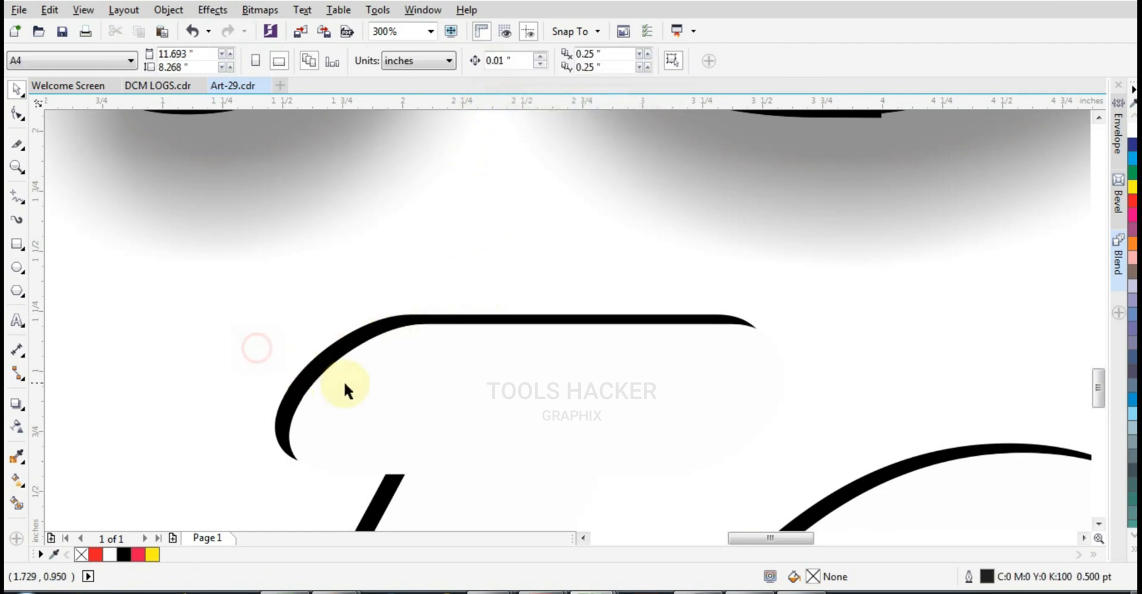
{"action": "left_click", "coordinate": [355, 384]}
{"action": "key", "text": "Delete"}
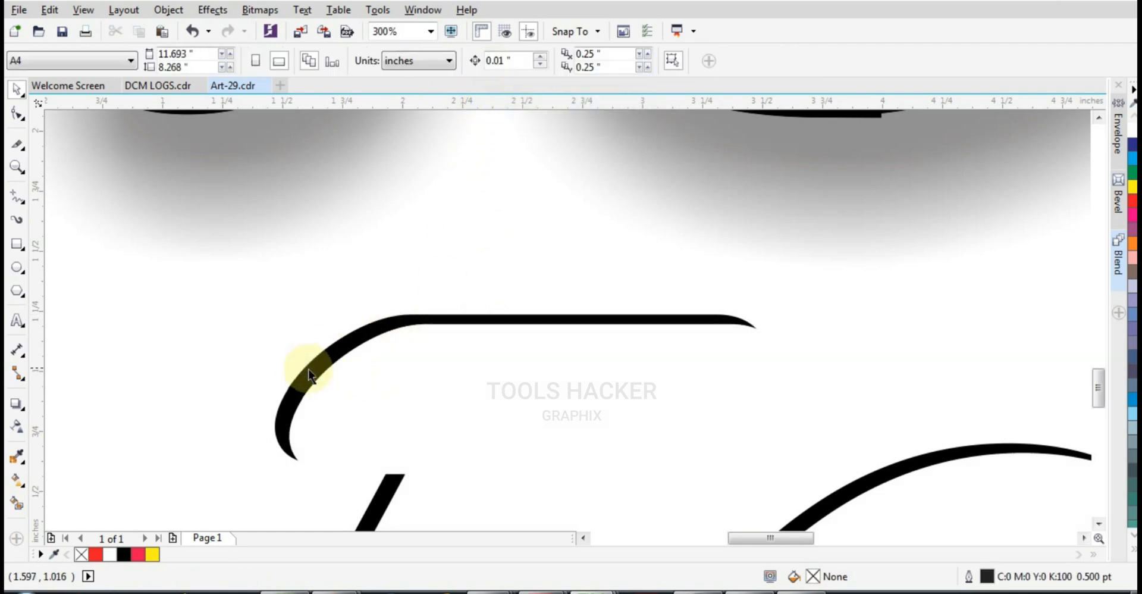
Step: Convert the trimmed black edge curve to a 300 dpi RGB Color (24-bit) bitmap with anti-aliasing and a transparent background
{"action": "left_click_drag", "start_coordinate": [312, 371], "coordinate": [296, 357]}
{"action": "scroll", "coordinate": [331, 376], "scroll_direction": "down", "scroll_amount": 1}
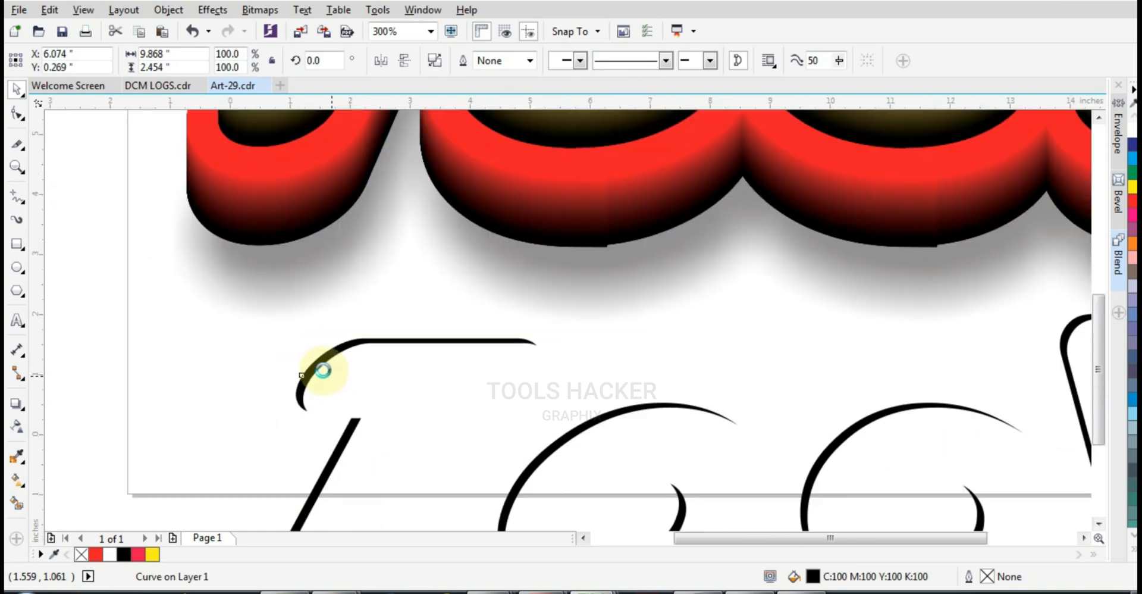
{"action": "scroll", "coordinate": [322, 371], "scroll_direction": "down", "scroll_amount": 1}
{"action": "scroll", "coordinate": [323, 370], "scroll_direction": "up", "scroll_amount": 1}
{"action": "key", "text": "alt+b"}
{"action": "key", "text": "Return"}
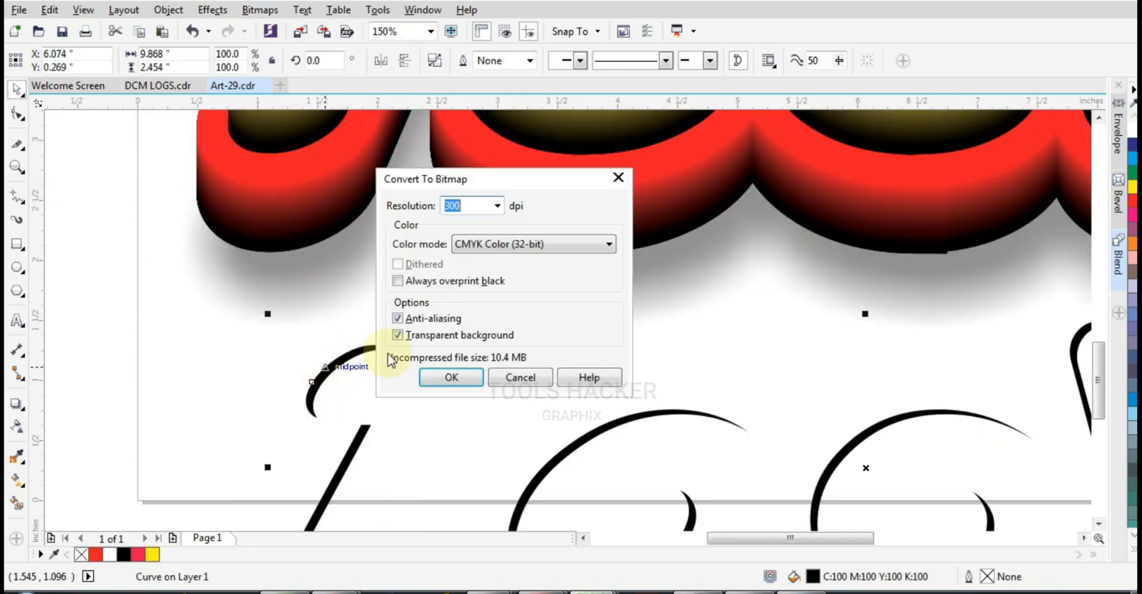
{"action": "left_click", "coordinate": [508, 242]}
{"action": "left_click", "coordinate": [494, 310]}
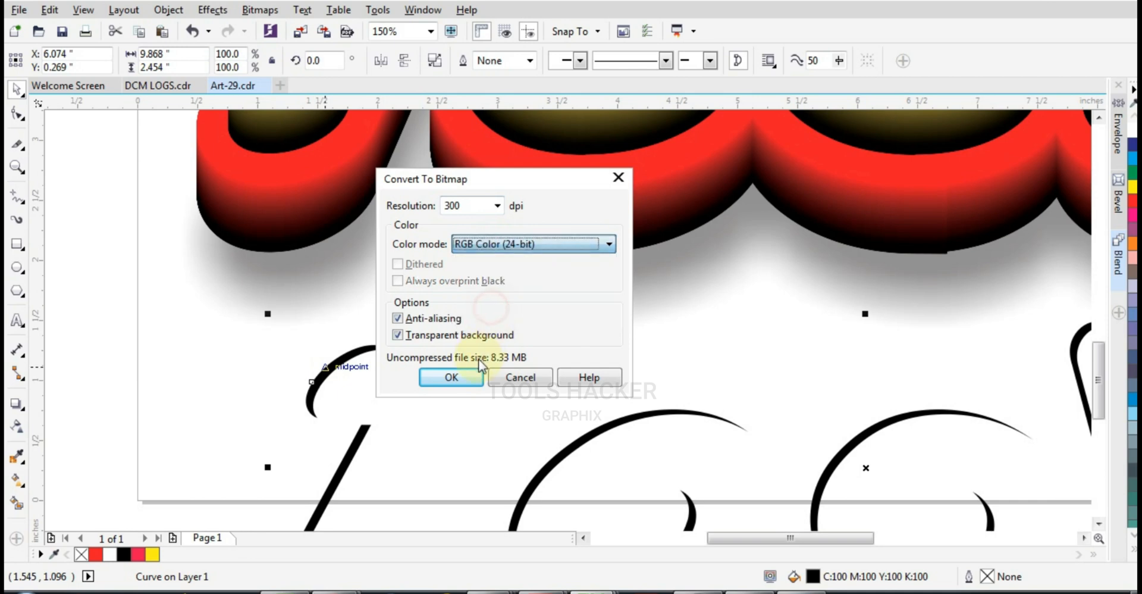
{"action": "left_click", "coordinate": [452, 377]}
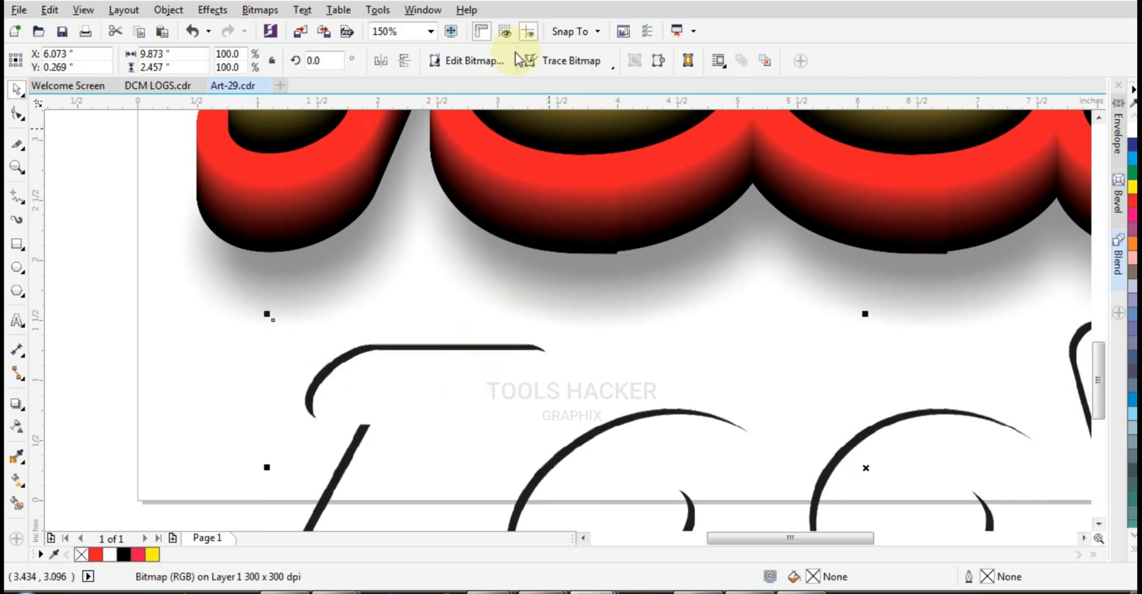
Step: Apply a Gaussian Blur with a radius of about 26 pixels to the edge bitmap
{"action": "left_click", "coordinate": [334, 12]}
{"action": "mouse_move", "coordinate": [302, 18]}
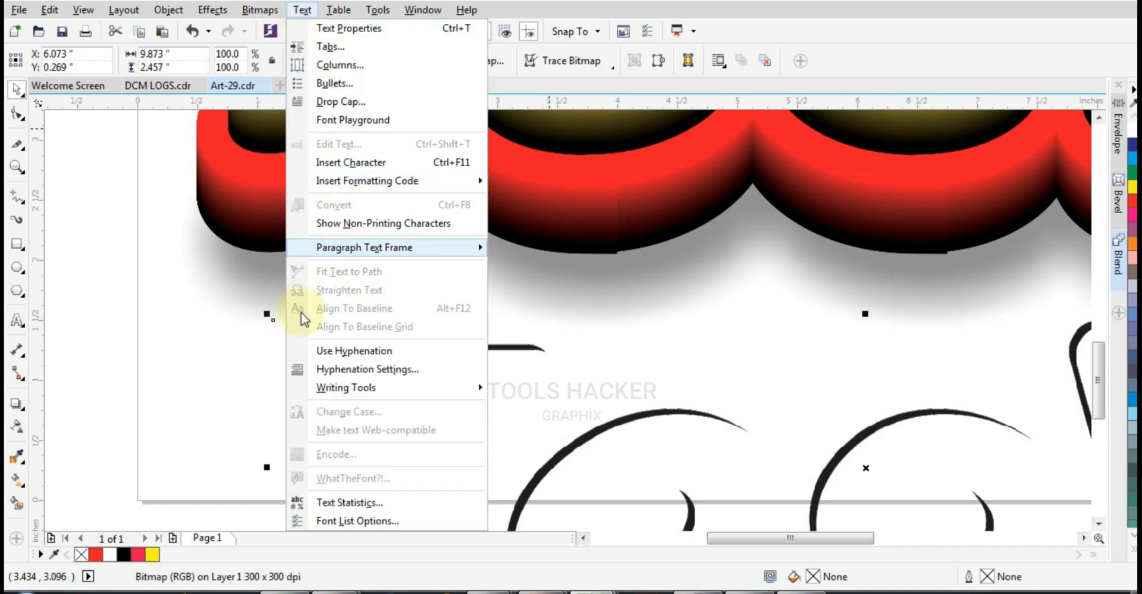
{"action": "left_click", "coordinate": [260, 10]}
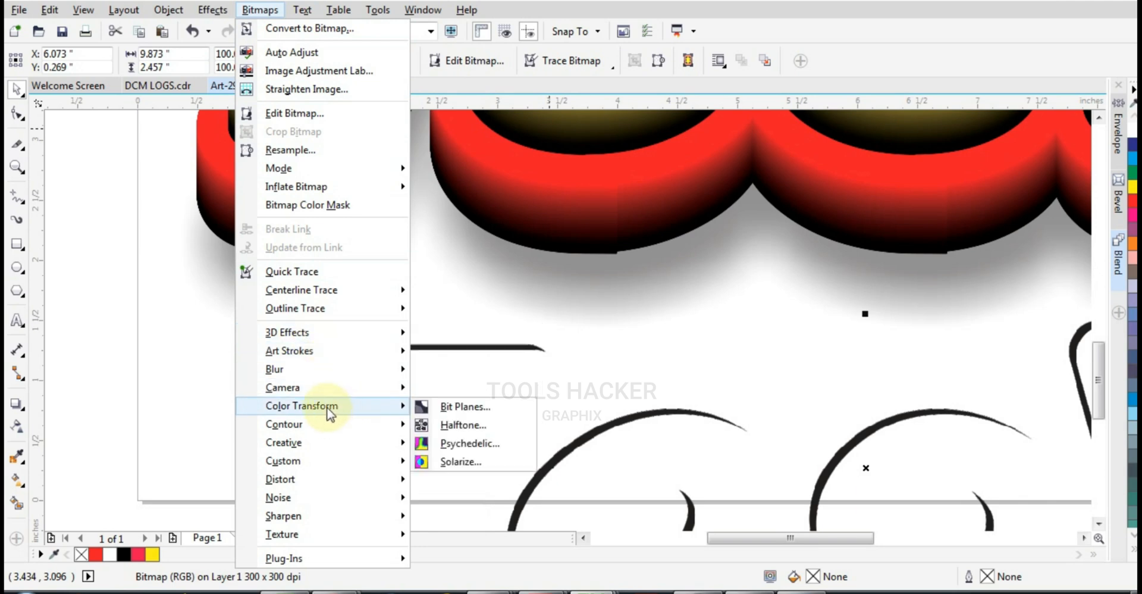
{"action": "mouse_move", "coordinate": [318, 391]}
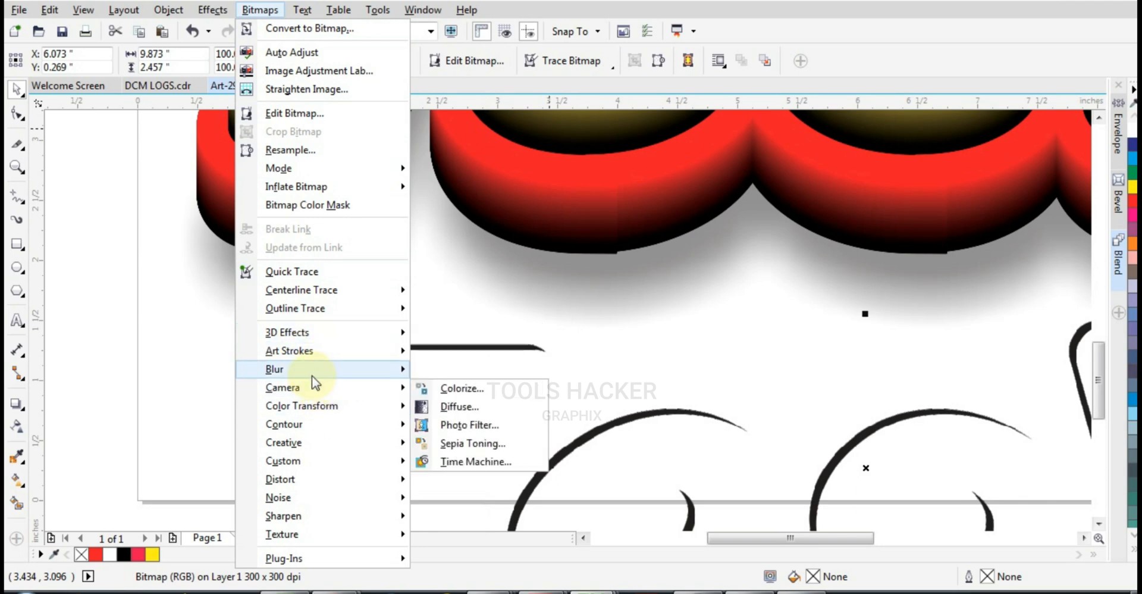
{"action": "mouse_move", "coordinate": [312, 370]}
{"action": "left_click", "coordinate": [470, 387]}
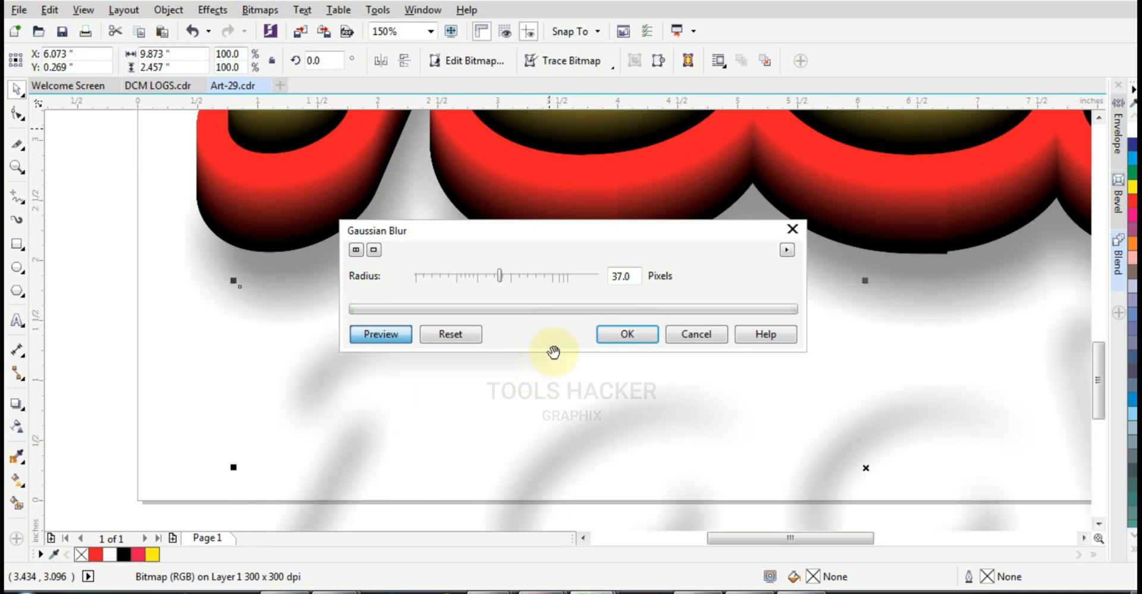
{"action": "left_click_drag", "start_coordinate": [502, 278], "coordinate": [499, 278]}
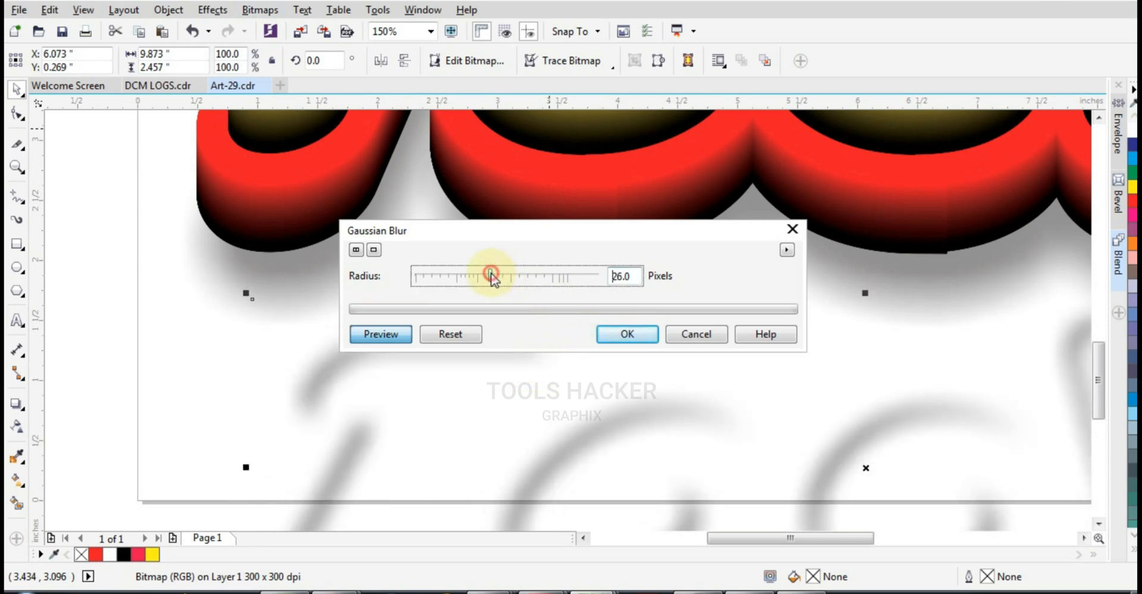
{"action": "left_click", "coordinate": [615, 336]}
Step: PowerClip the blurred edge bitmap inside the yellow front Tools text
{"action": "scroll", "coordinate": [510, 398], "scroll_direction": "down", "scroll_amount": 1}
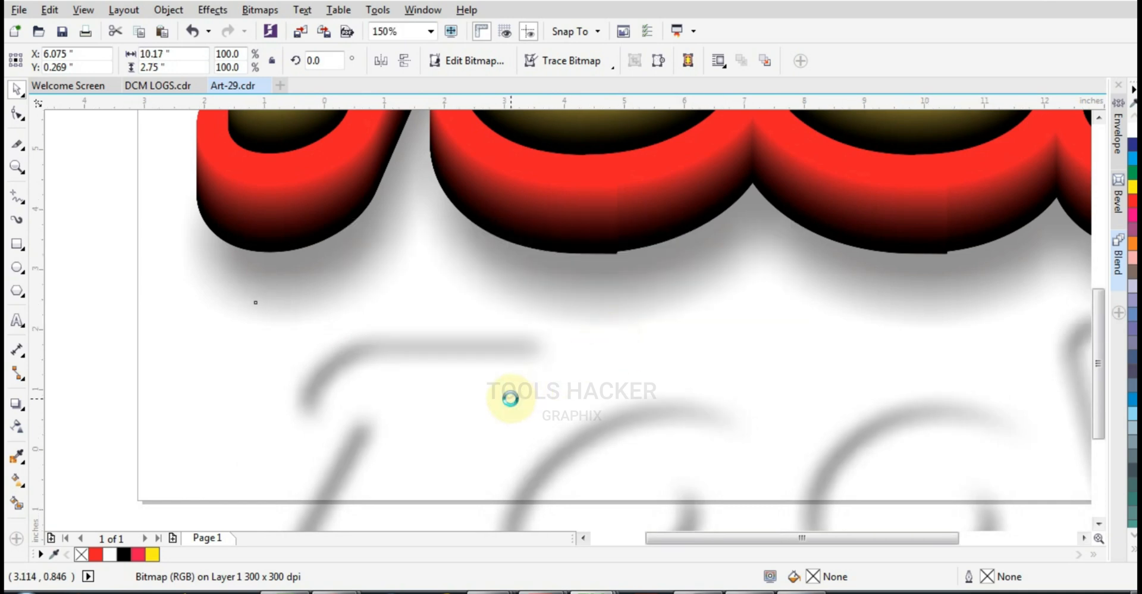
{"action": "scroll", "coordinate": [510, 398], "scroll_direction": "down", "scroll_amount": 3}
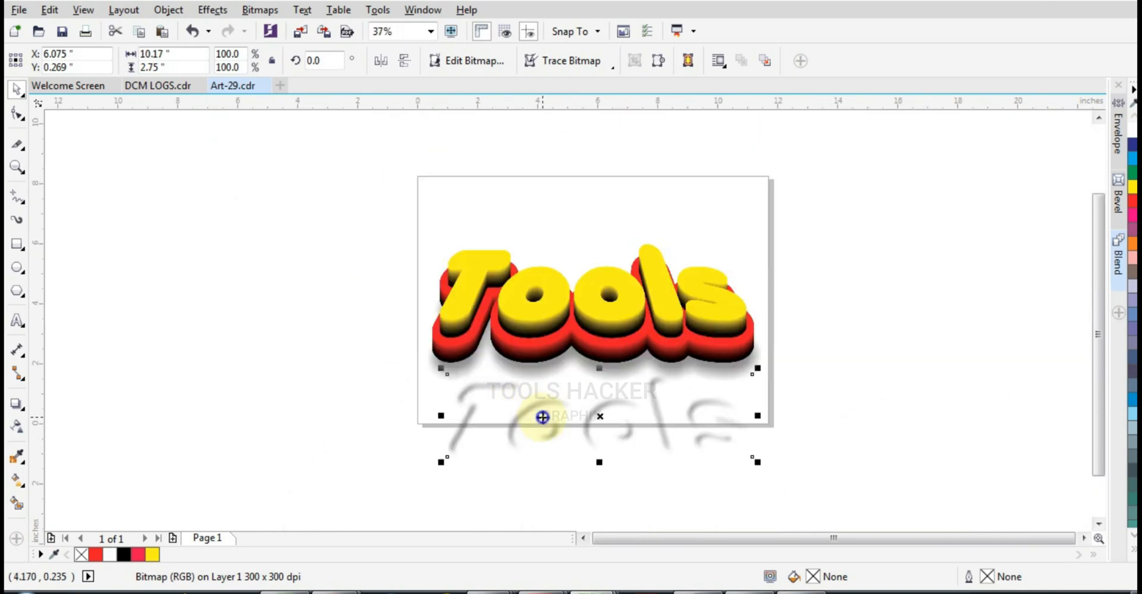
{"action": "right_click", "coordinate": [542, 416]}
{"action": "left_click", "coordinate": [580, 128]}
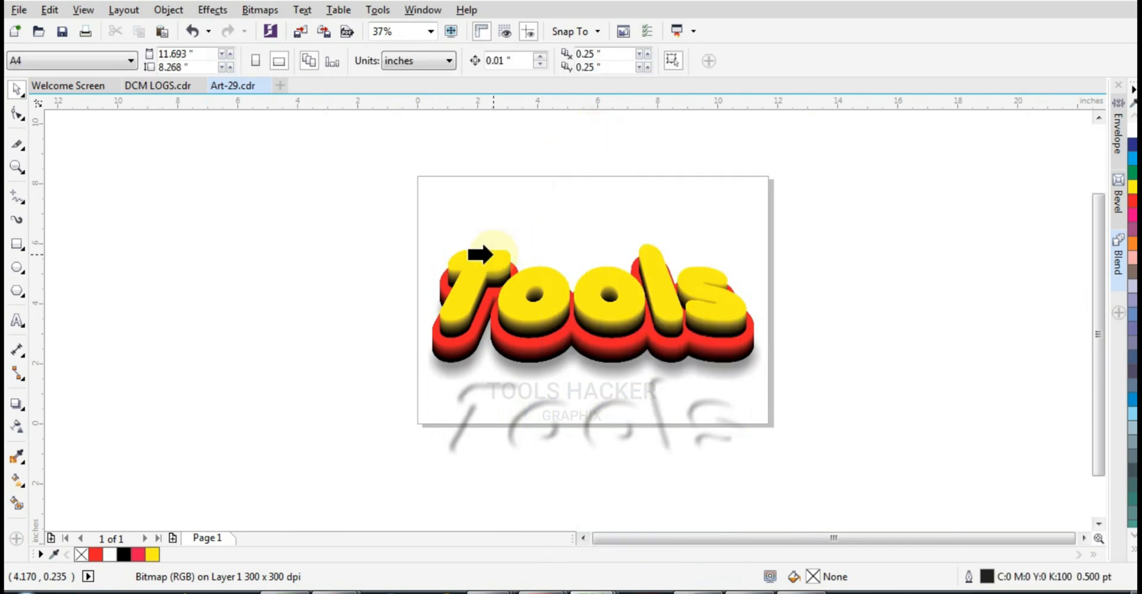
{"action": "left_click", "coordinate": [493, 254]}
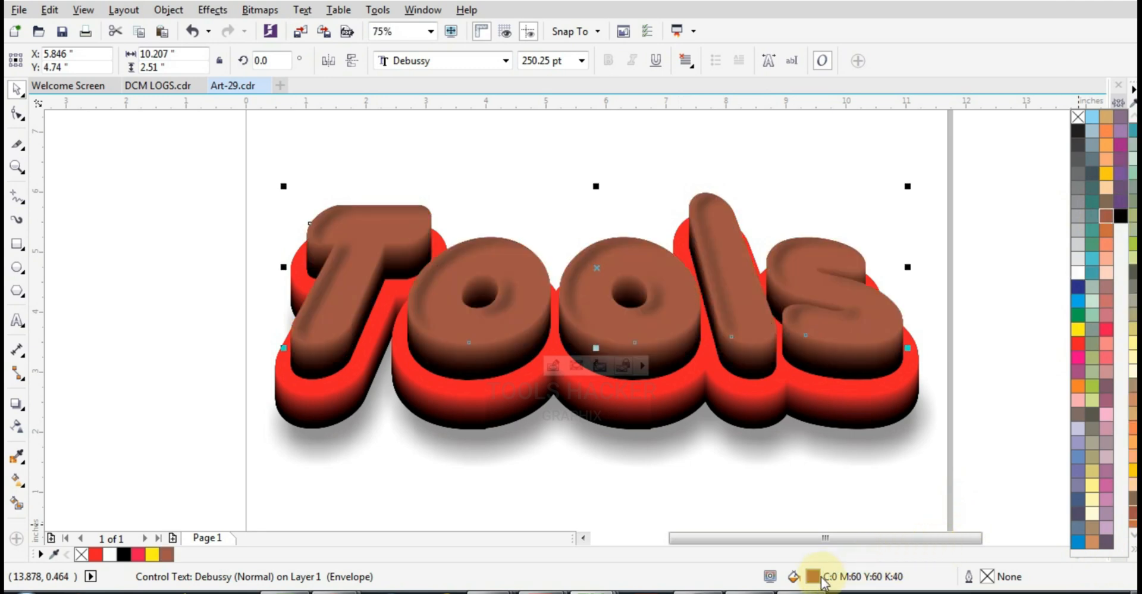
Step: Change the front Tools text's fill to dark brown with CMYK values C 0, M 60, Y 60, K 70, and deselect it
{"action": "left_click", "coordinate": [822, 577]}
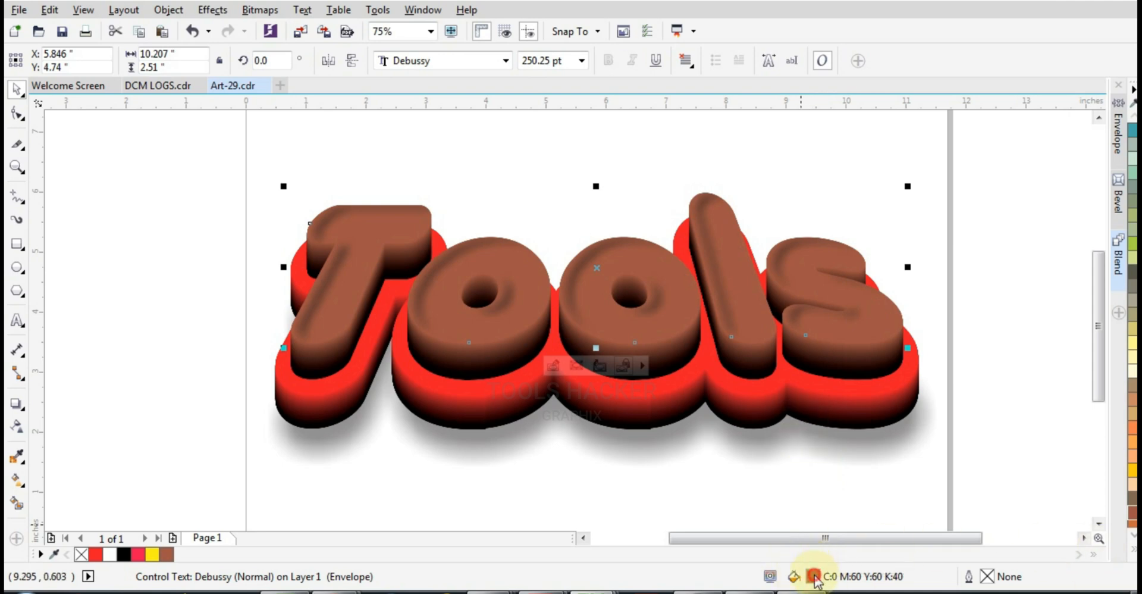
{"action": "double_click", "coordinate": [814, 575]}
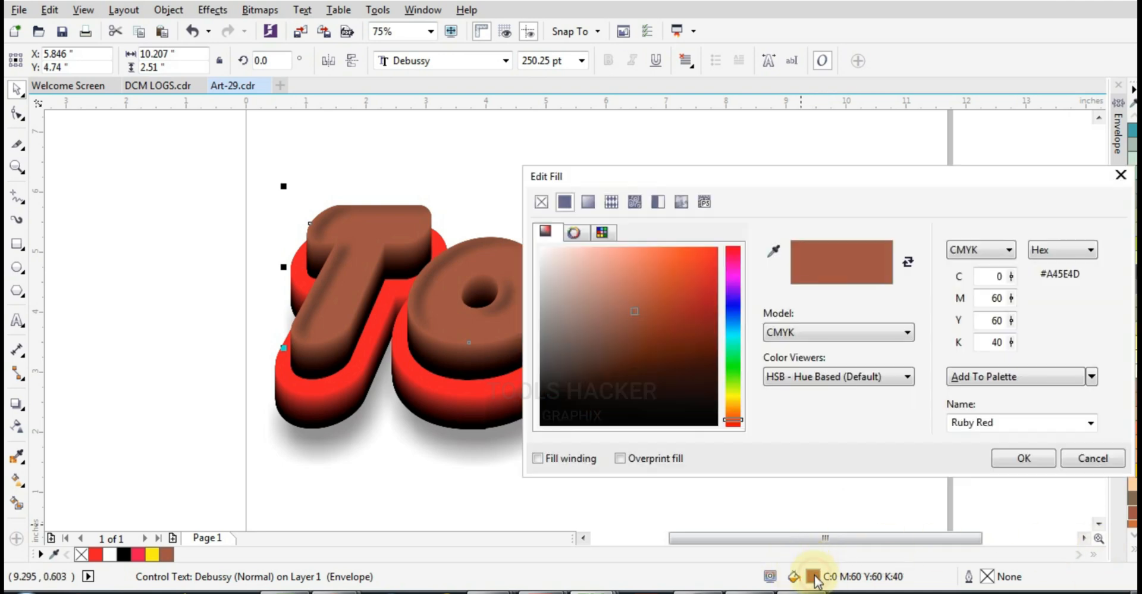
{"action": "double_click", "coordinate": [994, 297]}
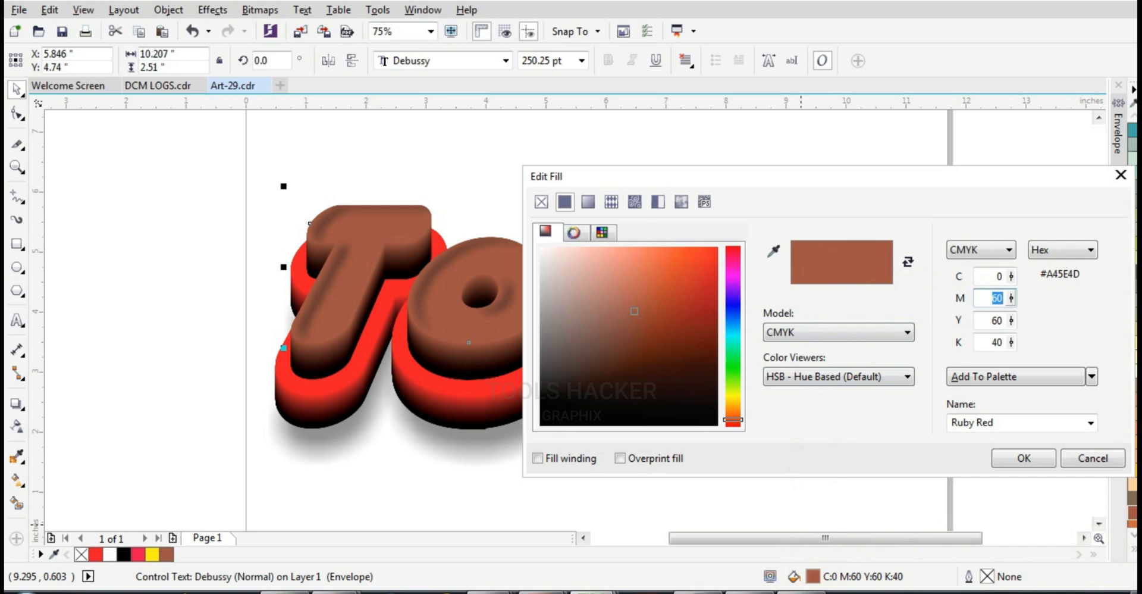
{"action": "key", "text": "Tab"}
{"action": "key", "text": "Tab"}
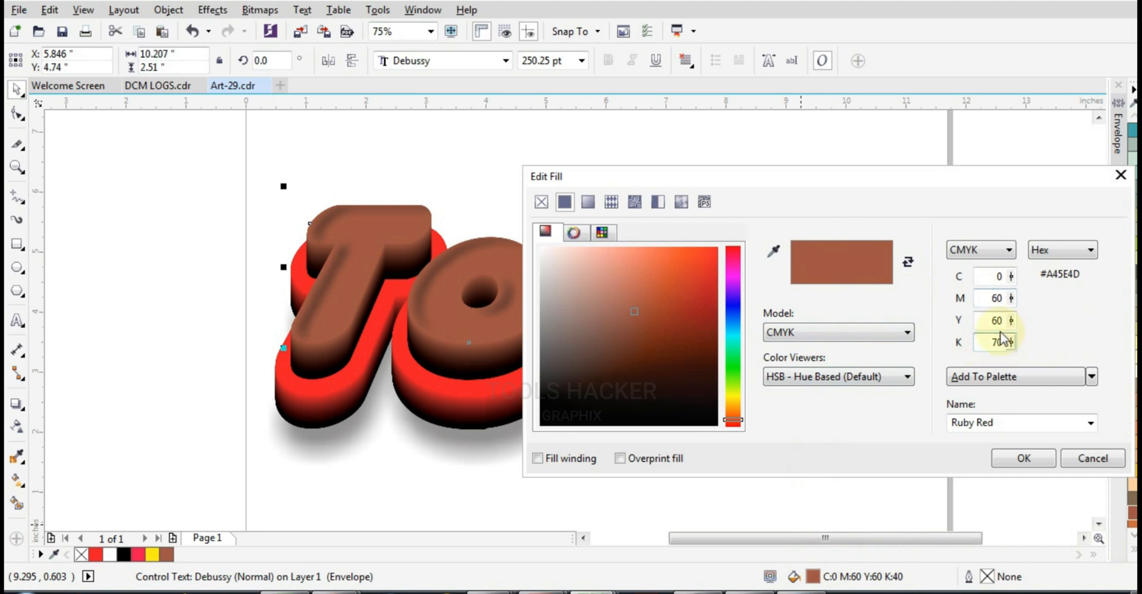
{"action": "type", "text": "70"}
{"action": "left_click", "coordinate": [999, 276]}
{"action": "left_click", "coordinate": [1016, 450]}
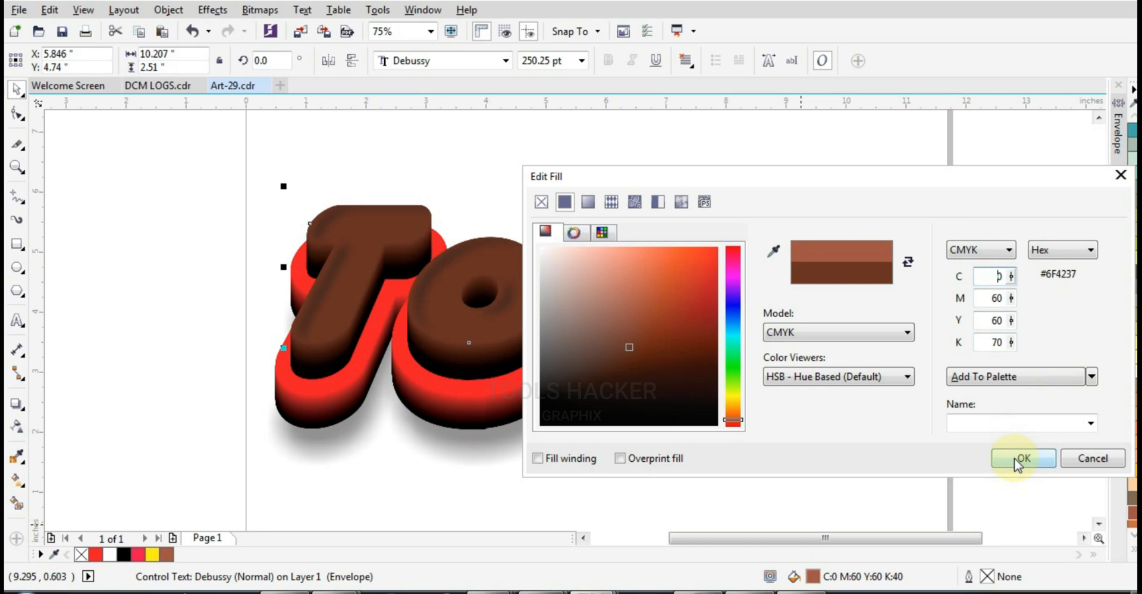
{"action": "left_click", "coordinate": [1016, 458]}
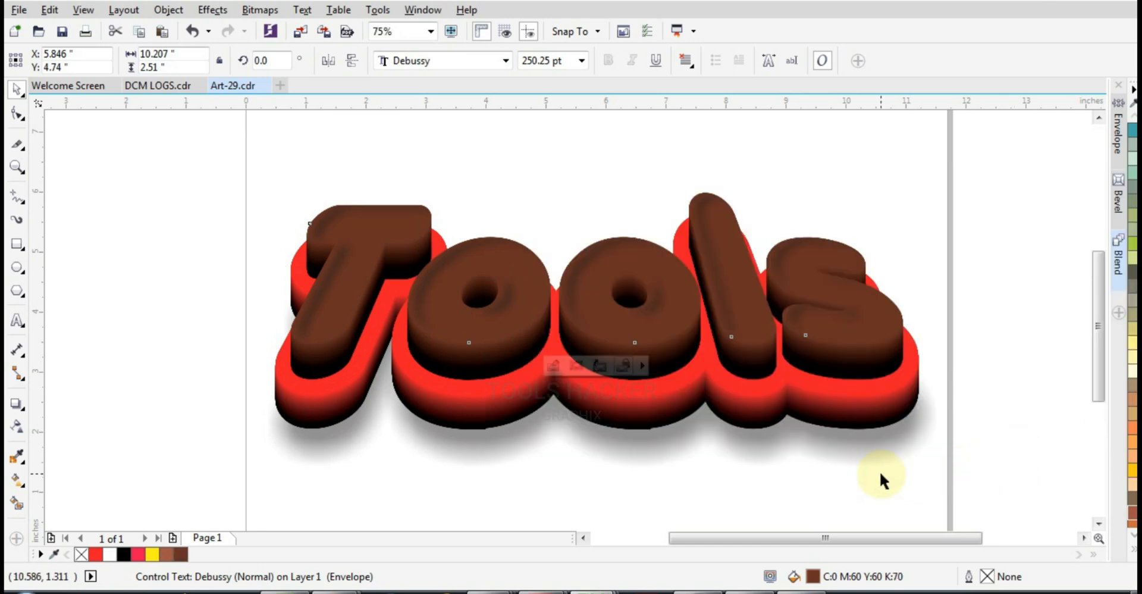
{"action": "left_click", "coordinate": [880, 473]}
Step: Try white and yellow fills on the red contour curve behind the letters
{"action": "left_click", "coordinate": [821, 389]}
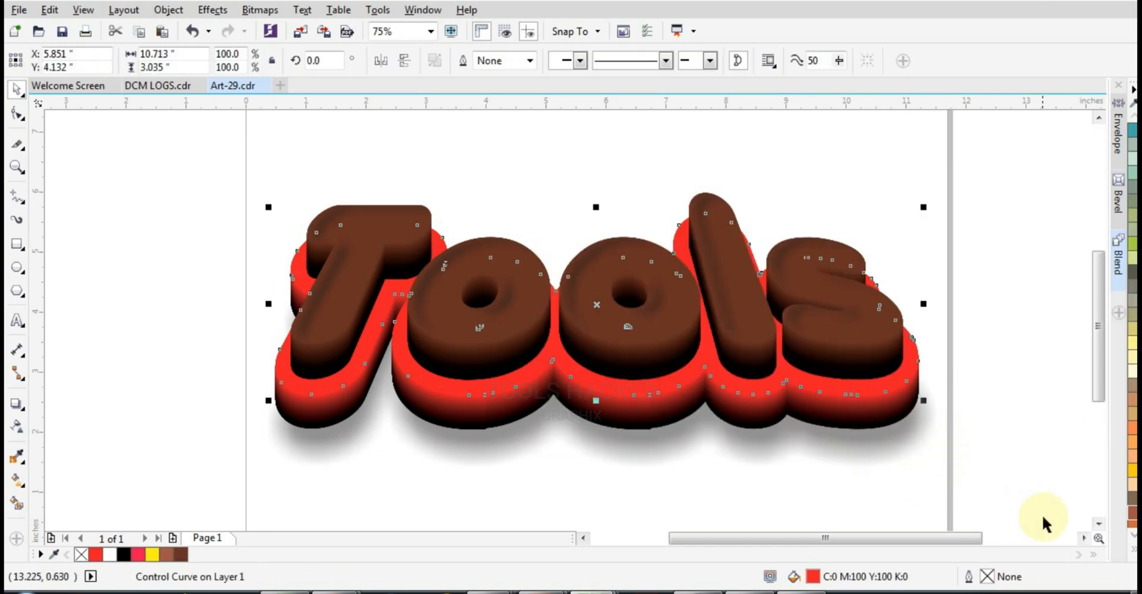
{"action": "left_click", "coordinate": [1133, 561]}
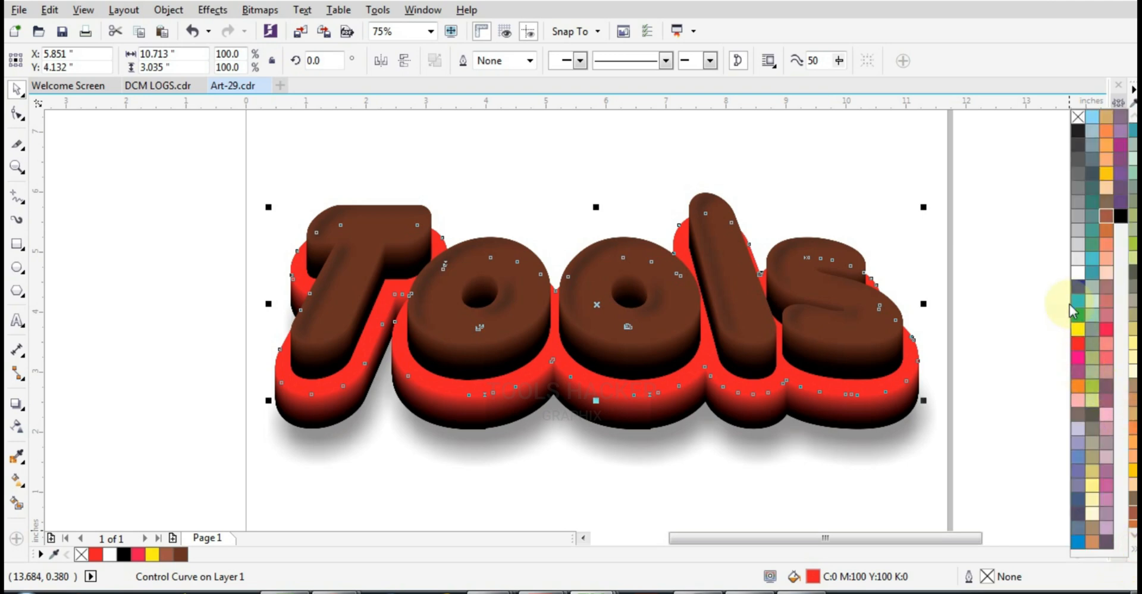
{"action": "left_click", "coordinate": [1018, 322]}
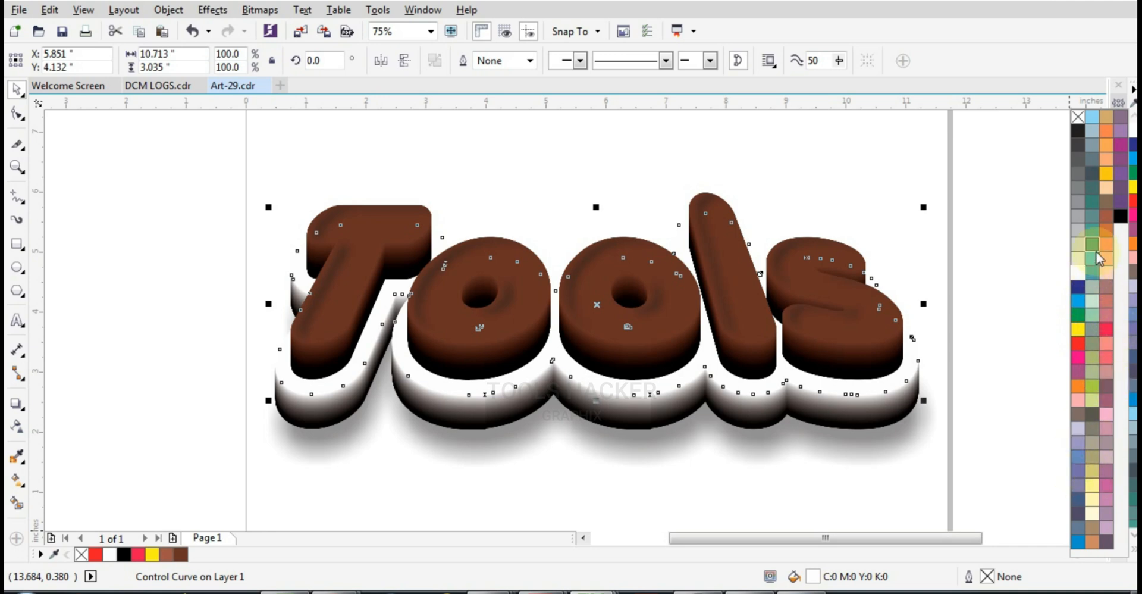
{"action": "left_click", "coordinate": [1079, 331]}
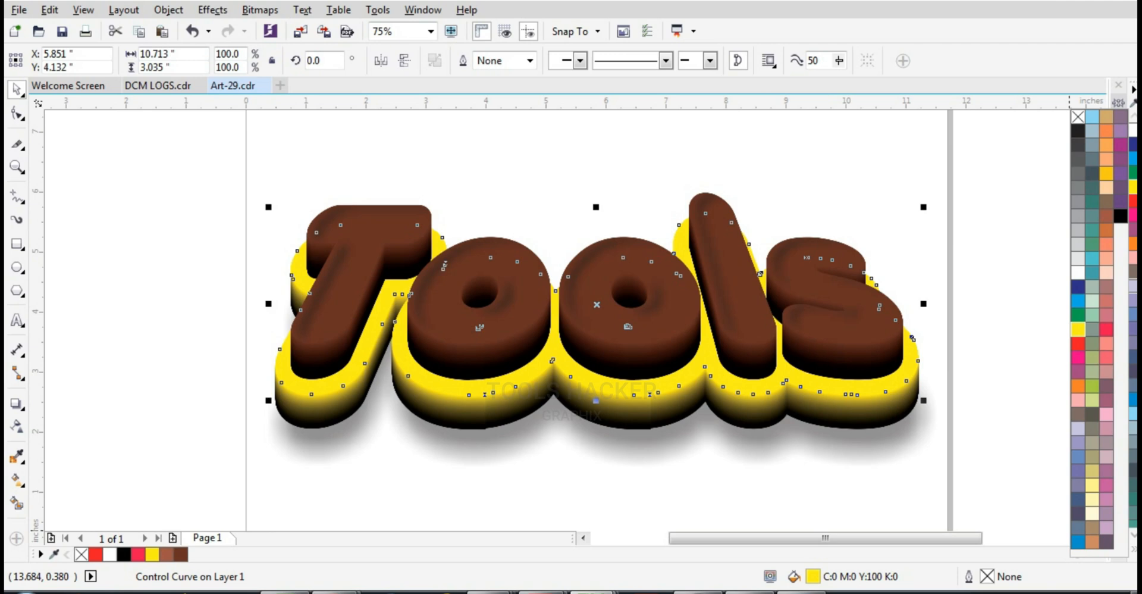
{"action": "left_click", "coordinate": [1069, 258]}
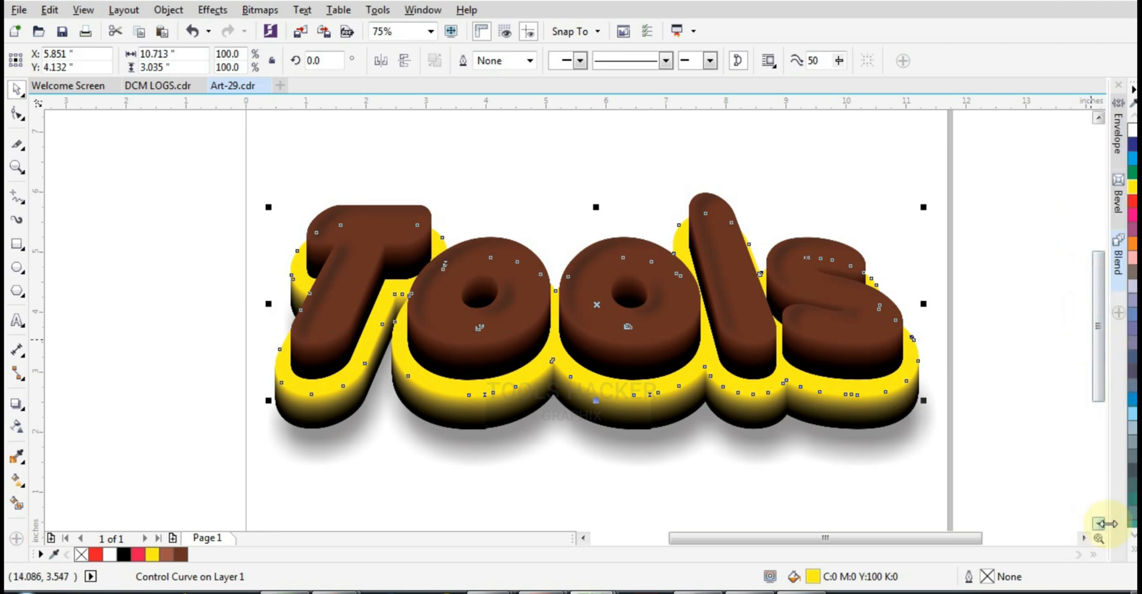
Step: Fill the yellow contour curve with grey C 0, M 0, Y 0, K 20, deselect it, and preview the artwork full screen
{"action": "left_click", "coordinate": [1130, 550]}
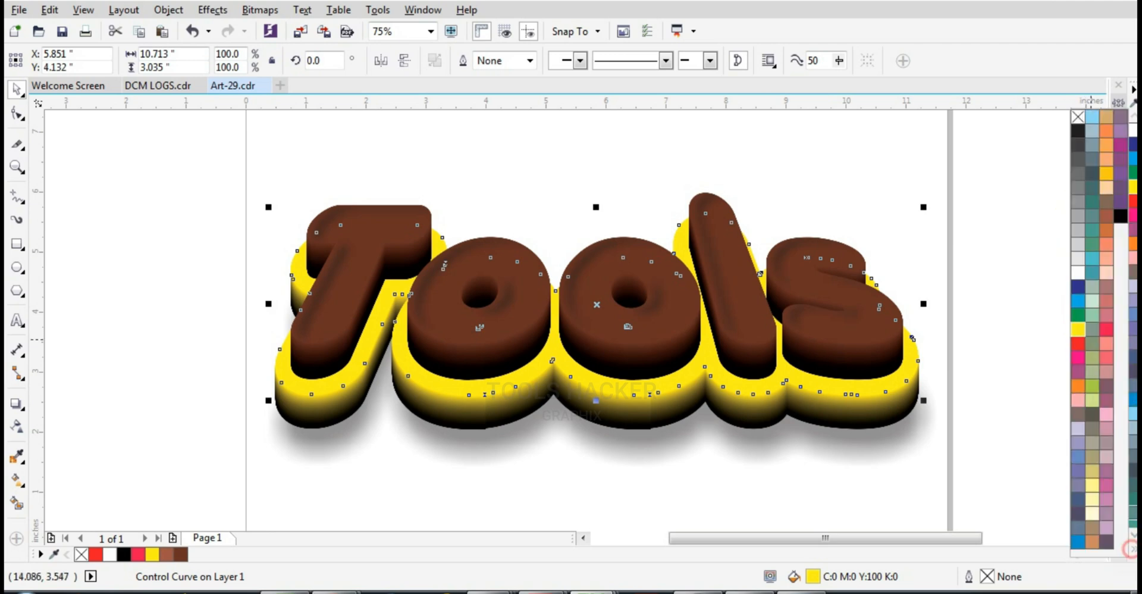
{"action": "left_click", "coordinate": [1078, 258]}
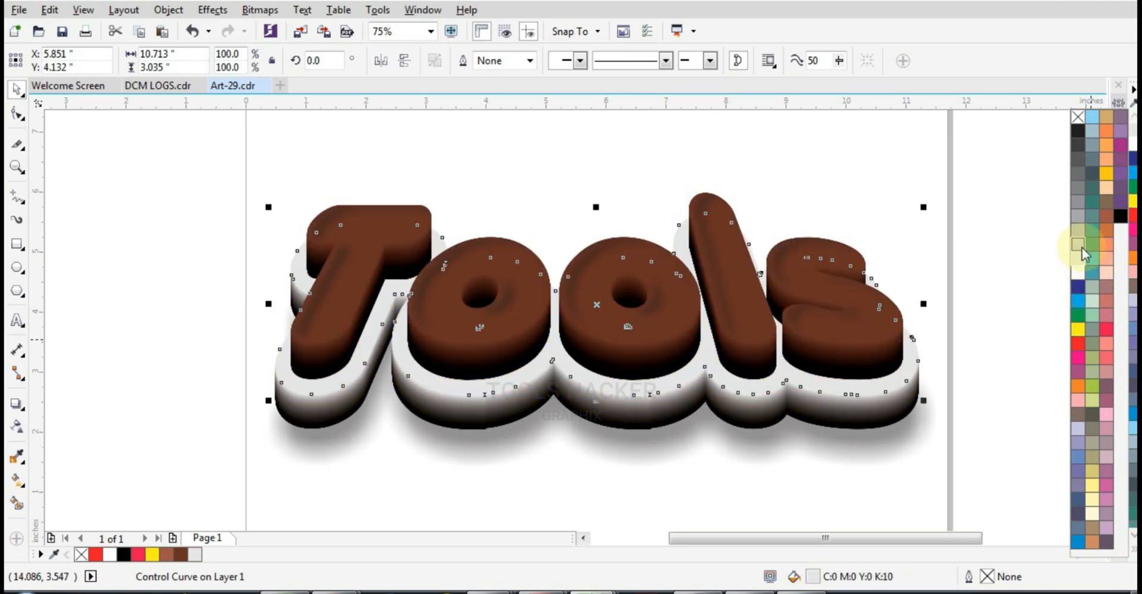
{"action": "left_click", "coordinate": [1033, 264]}
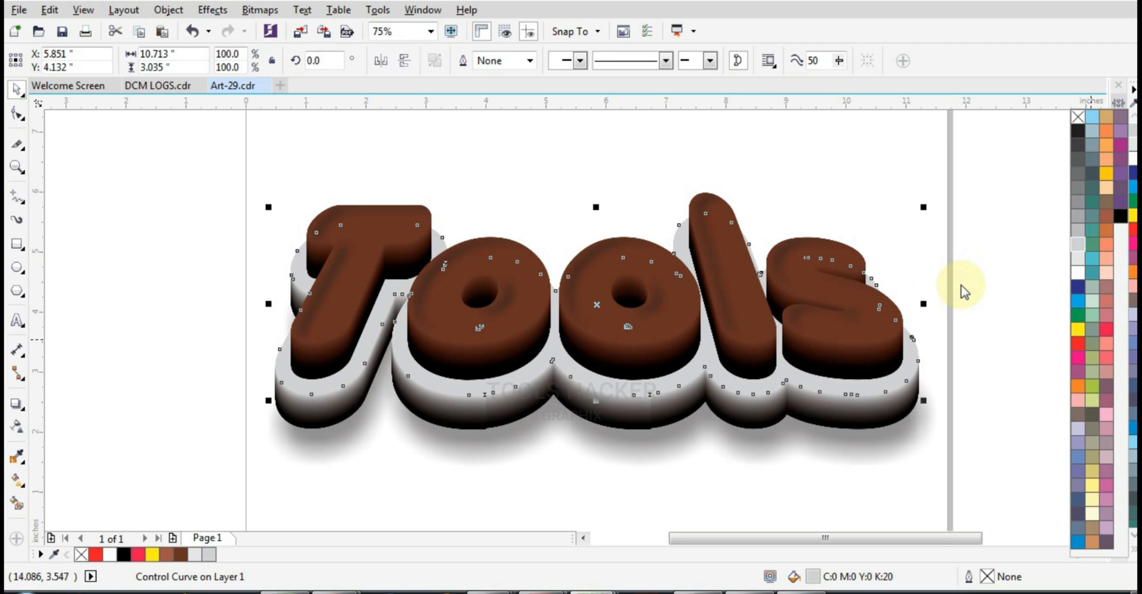
{"action": "left_click", "coordinate": [961, 285]}
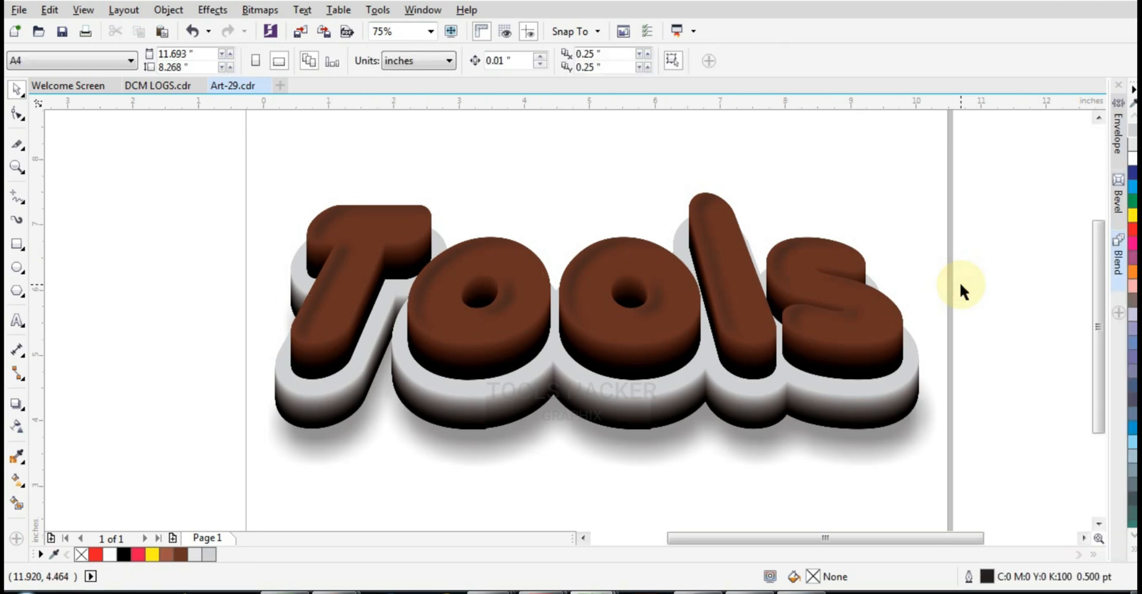
{"action": "key", "text": "F9"}
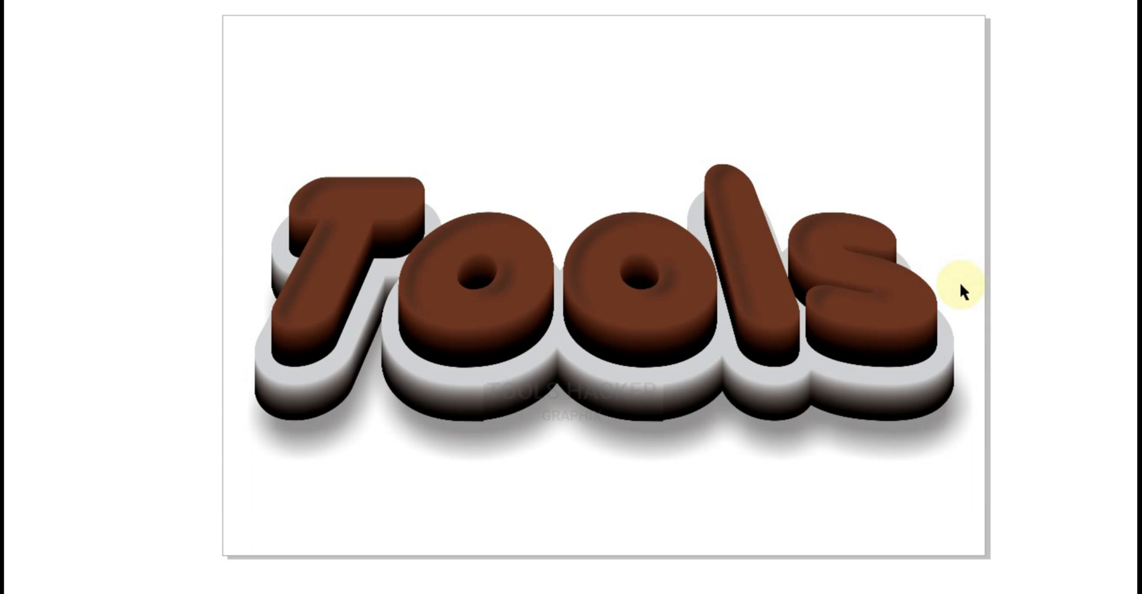
Step: Lighten the front Tools text's fill to CMYK C 0, M 60, Y 60, K 50, deselect it, and preview the artwork full screen
{"action": "key", "text": "F9"}
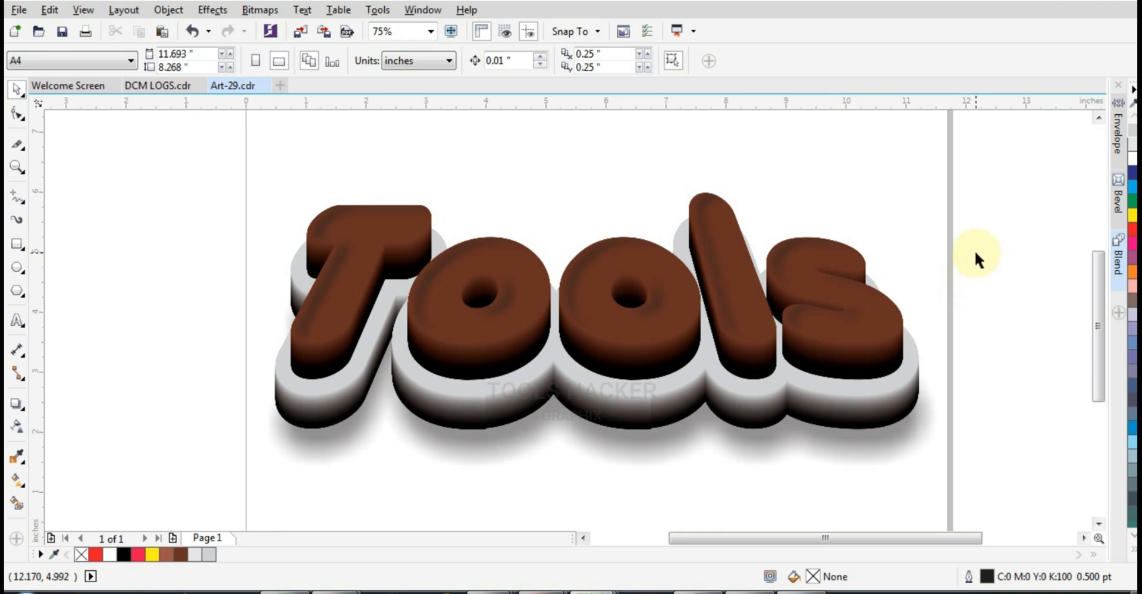
{"action": "left_click", "coordinate": [846, 303]}
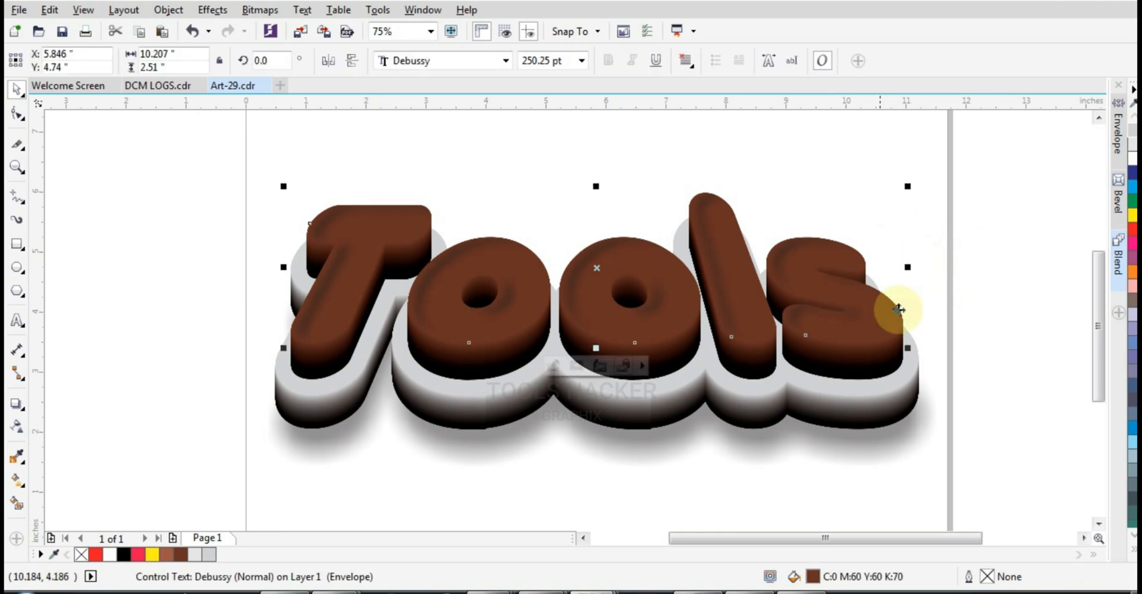
{"action": "double_click", "coordinate": [813, 575]}
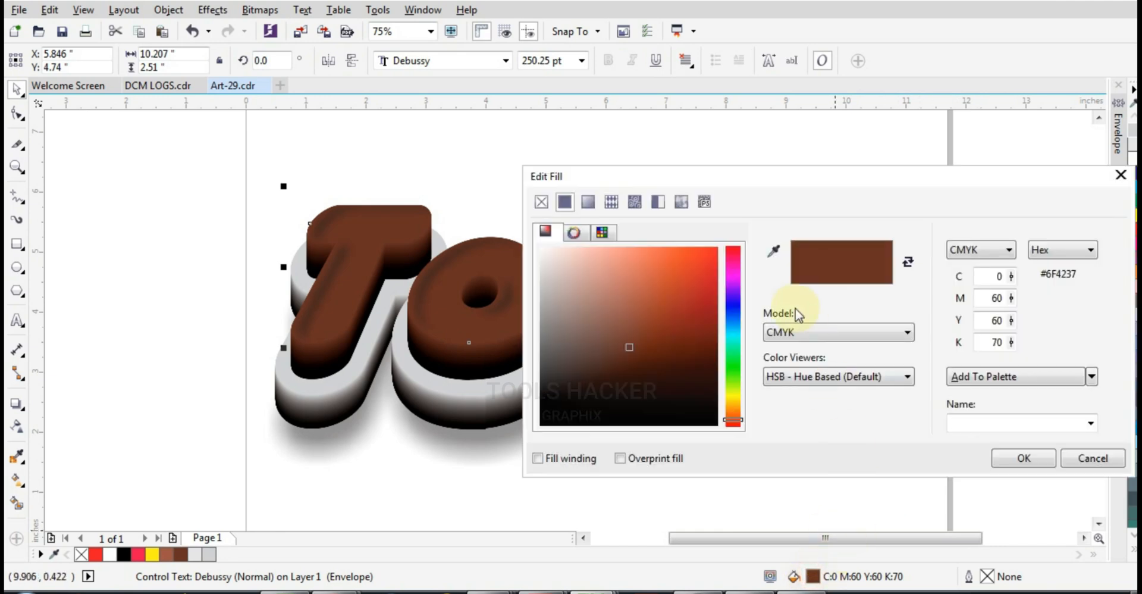
{"action": "double_click", "coordinate": [994, 342]}
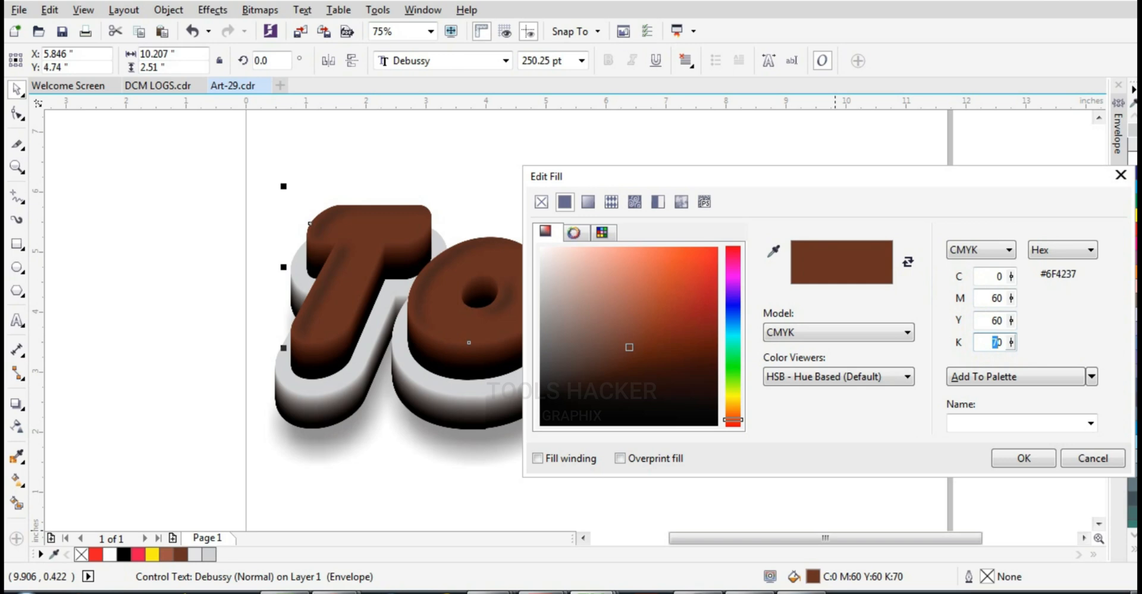
{"action": "type", "text": "50"}
{"action": "left_click", "coordinate": [998, 321]}
{"action": "left_click", "coordinate": [994, 276]}
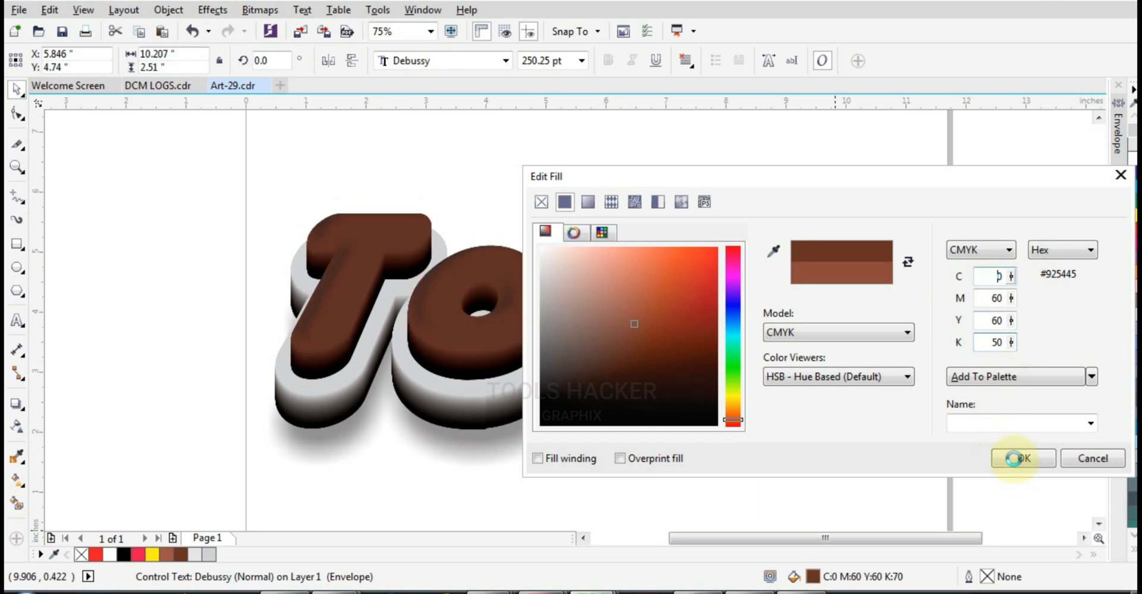
{"action": "left_click", "coordinate": [1015, 458]}
{"action": "left_click", "coordinate": [1009, 342]}
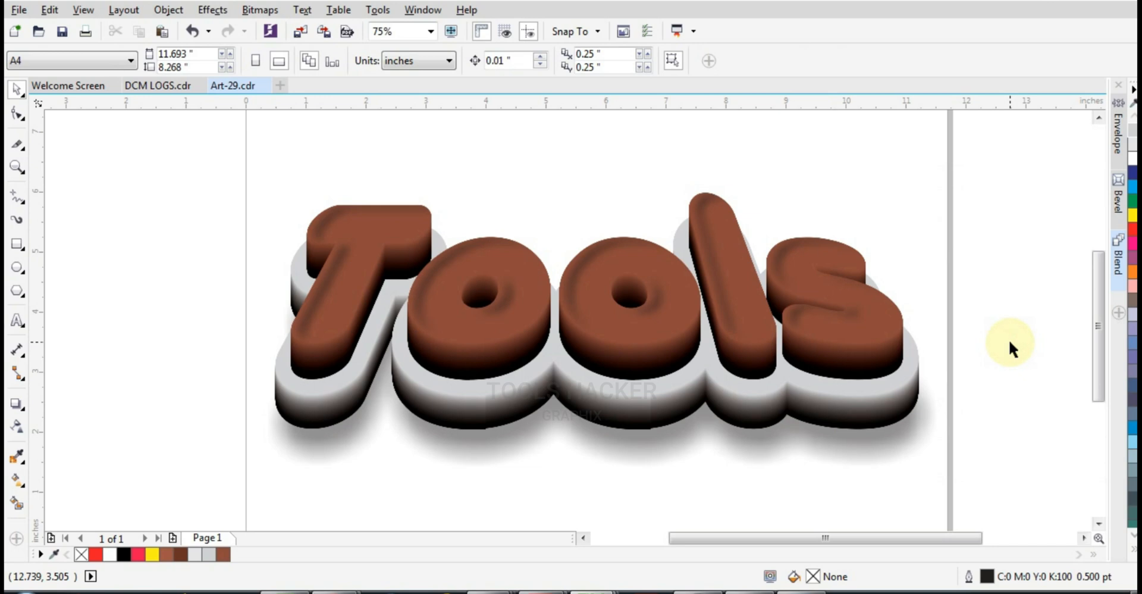
{"action": "key", "text": "F9"}
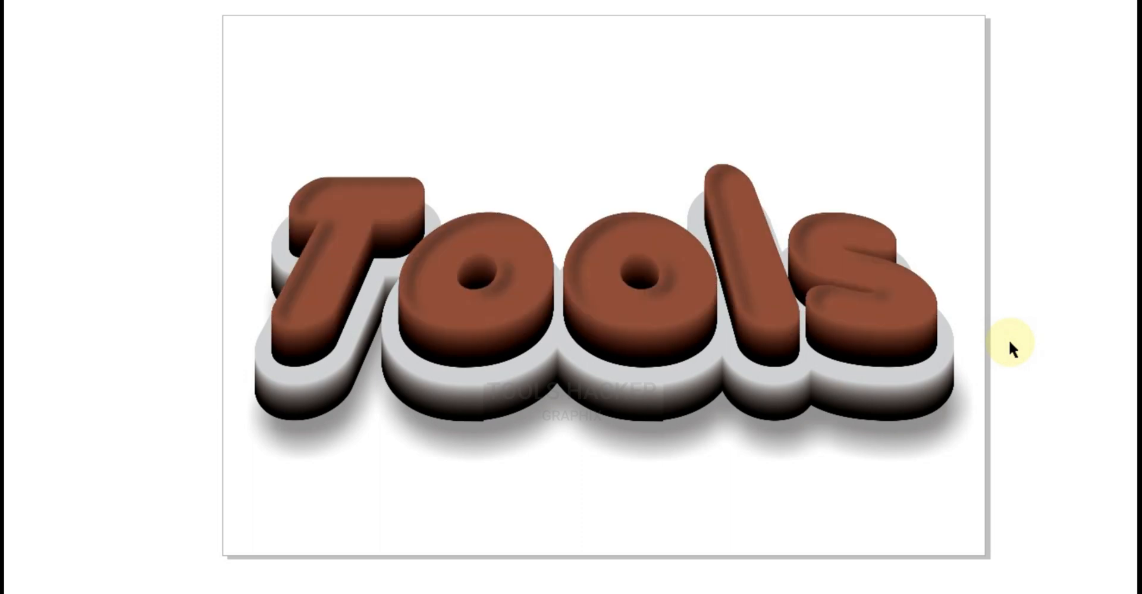
{"action": "key", "text": "F9"}
Step: Fill the grey contour curve behind the Tools letters with white and deselect it
{"action": "left_click", "coordinate": [1011, 459]}
{"action": "left_click", "coordinate": [868, 391]}
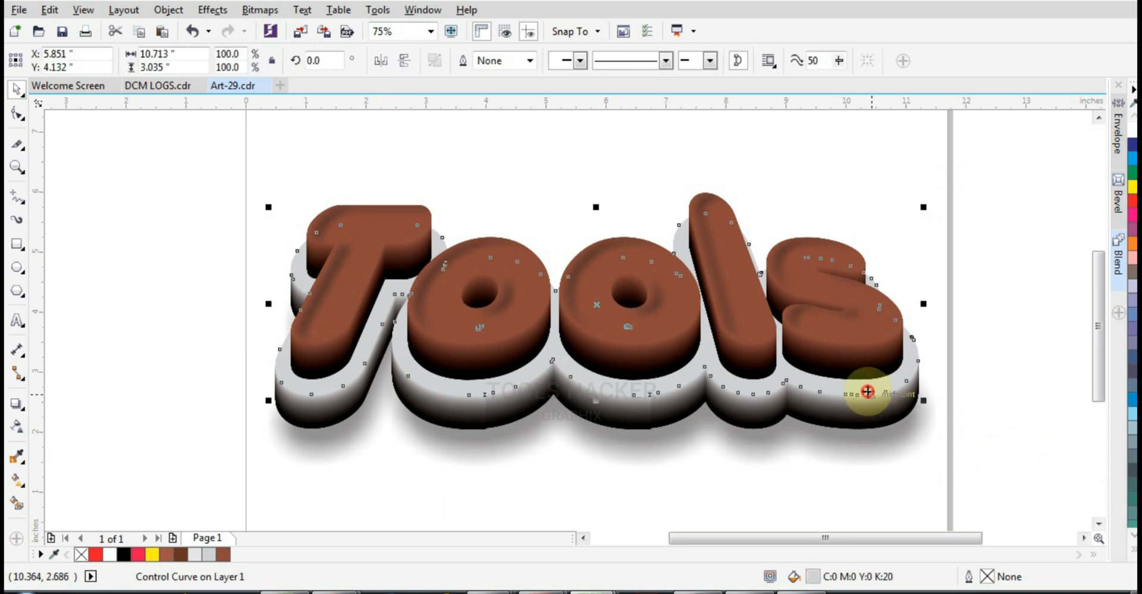
{"action": "left_click", "coordinate": [1047, 296]}
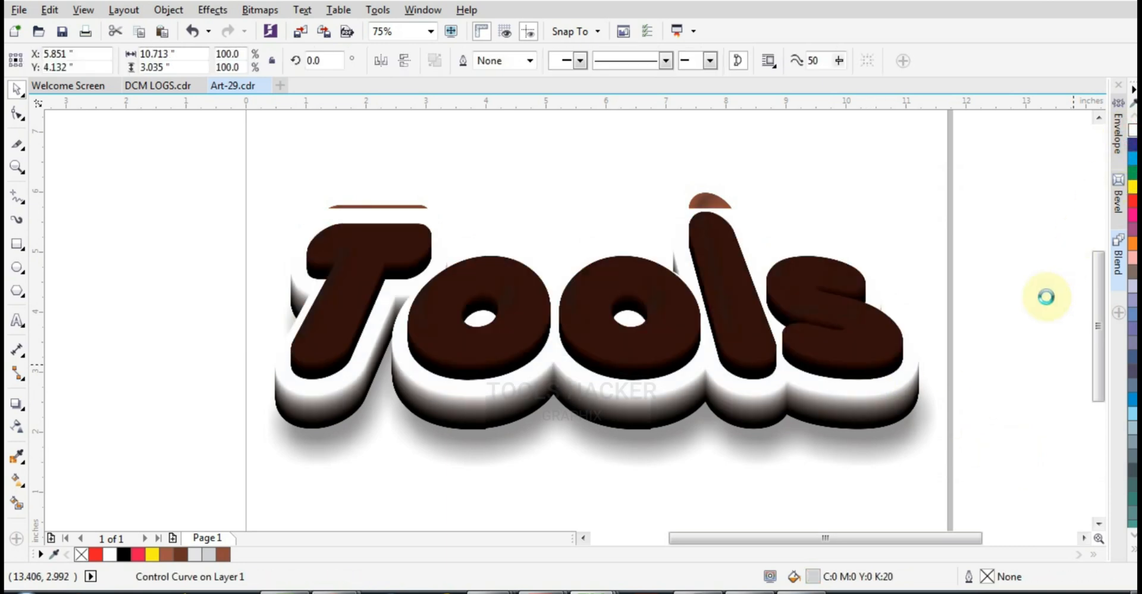
{"action": "left_click", "coordinate": [1045, 297]}
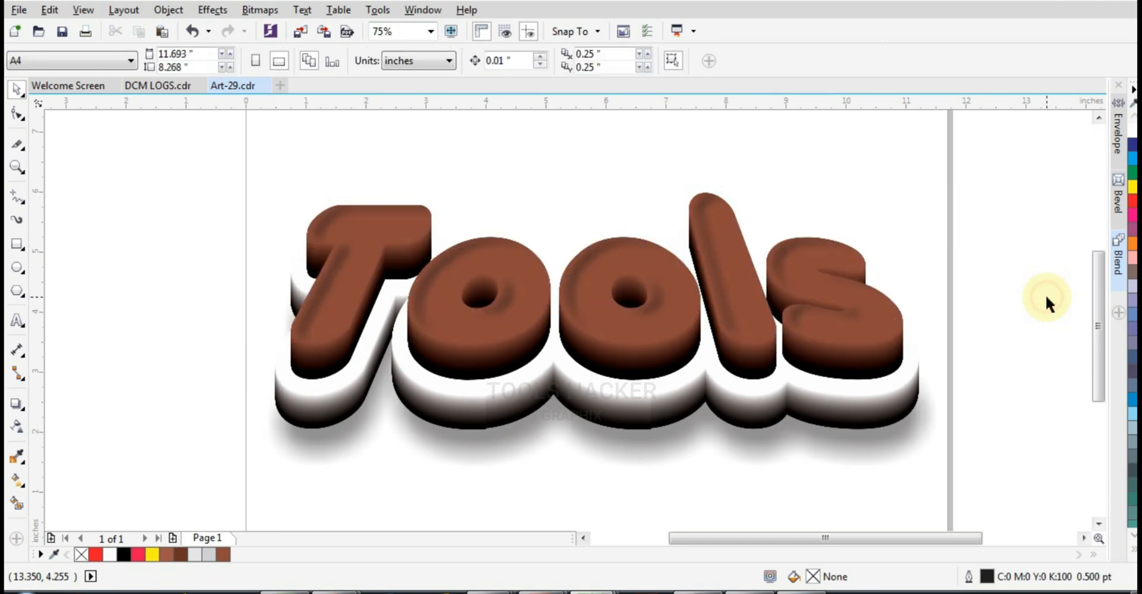
Step: Add a page-sized 11.693 x 8.268 inch background rectangle filled with C 100, M 100, Y 100, K 100 black, and preview it full screen
{"action": "left_click", "coordinate": [16, 244]}
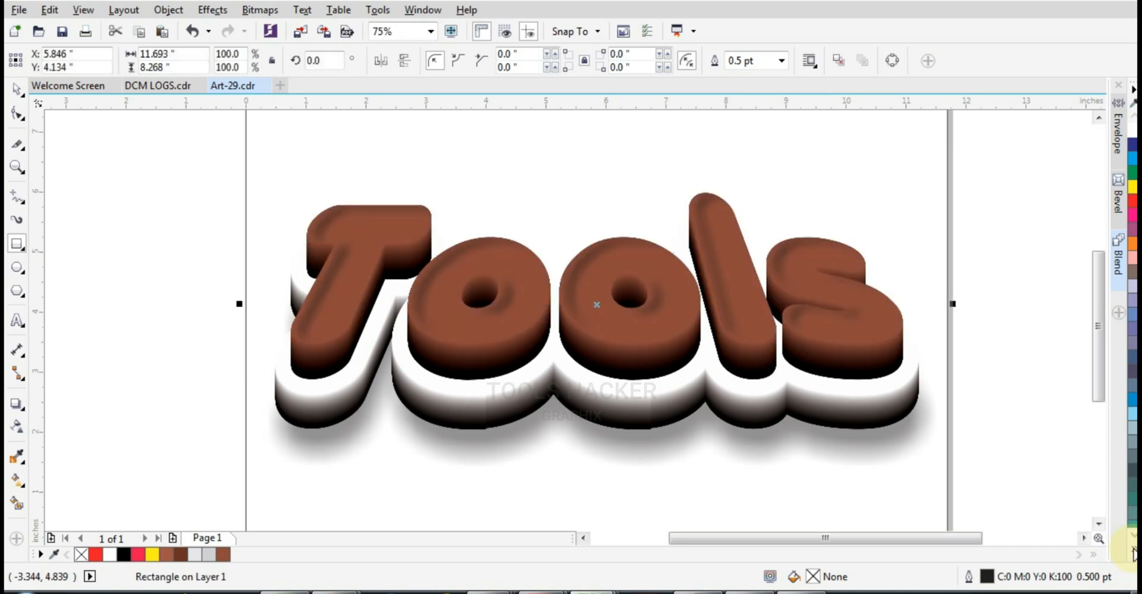
{"action": "left_click", "coordinate": [1133, 551]}
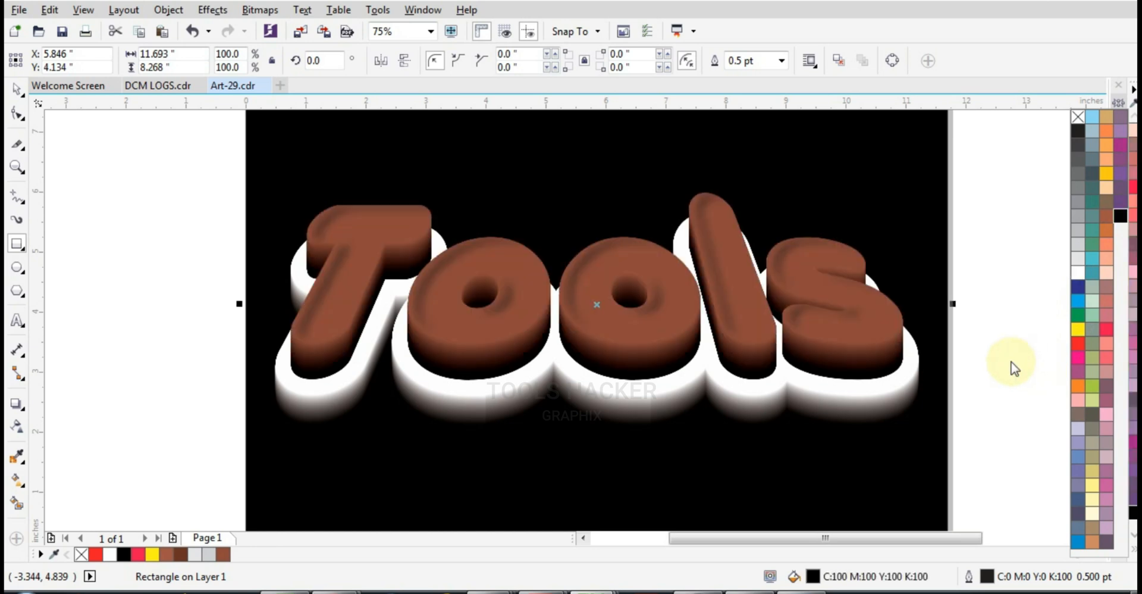
{"action": "left_click", "coordinate": [1012, 361]}
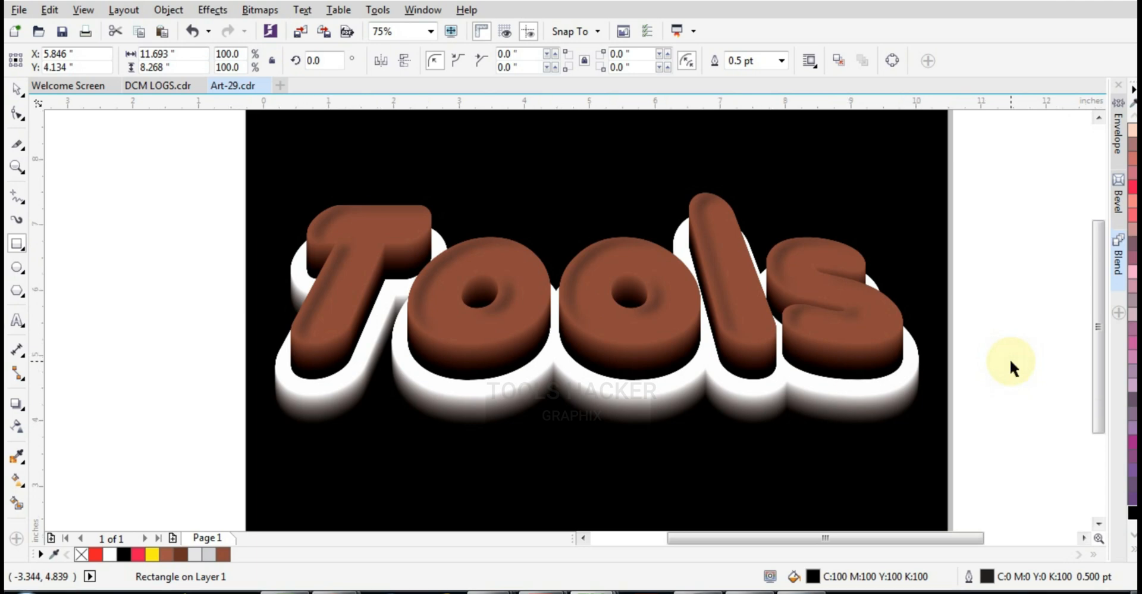
{"action": "key", "text": "F9"}
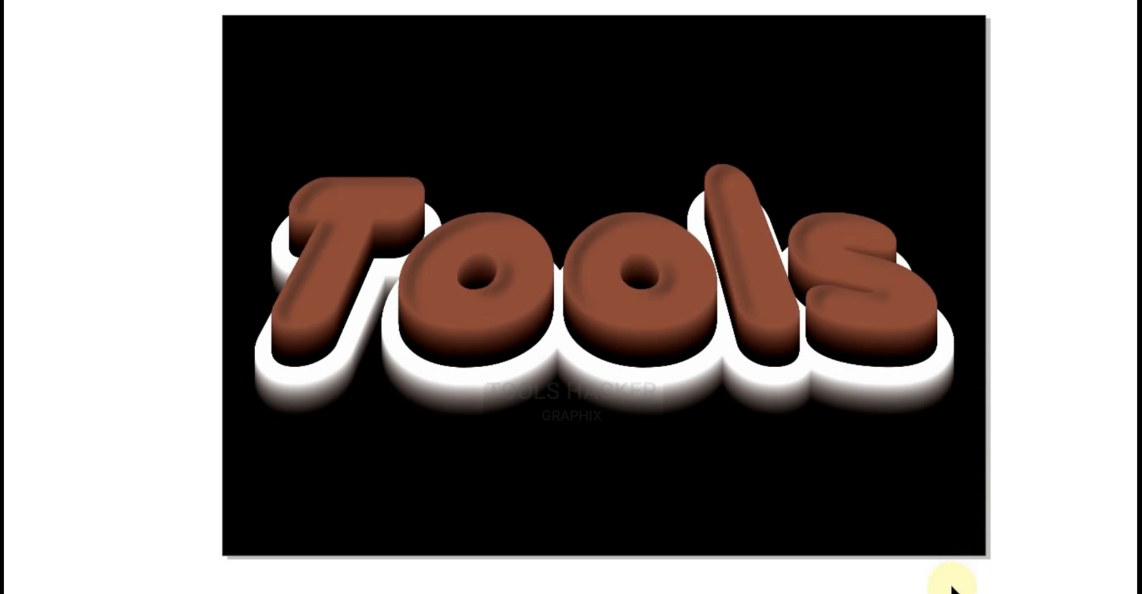
{"action": "left_click", "coordinate": [1016, 523]}
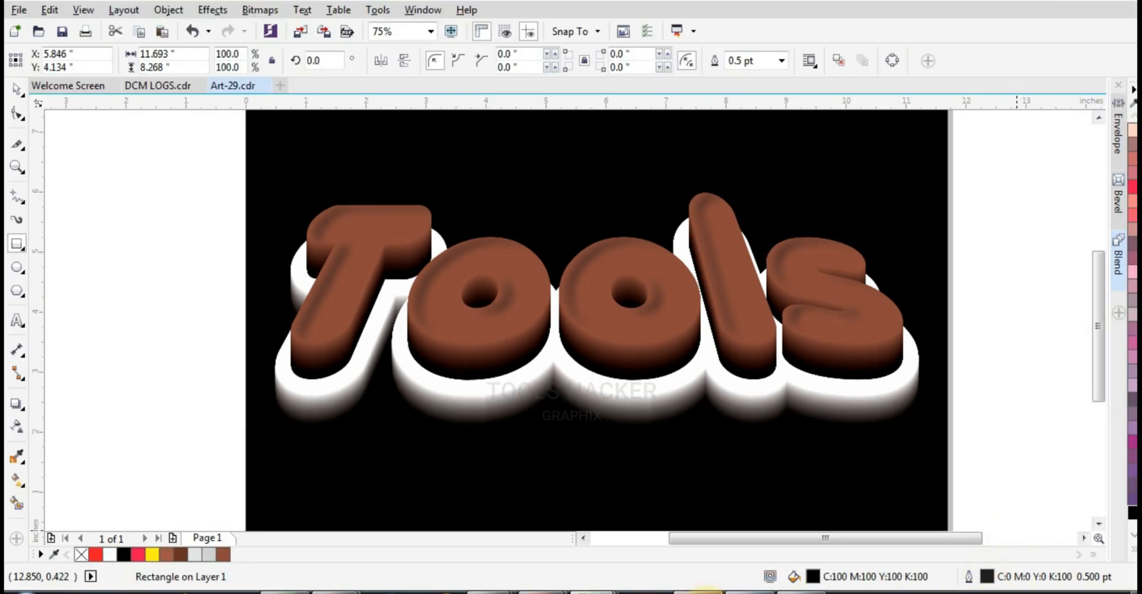